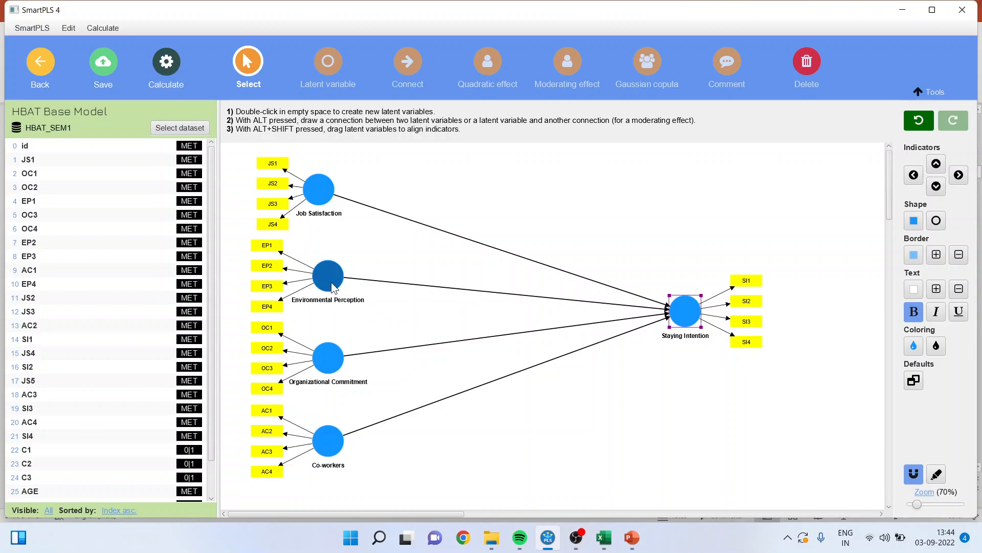
# Step: Examine the structural paths running from the four predictor constructs to Staying Intention
pyautogui.click(330, 280)
pyautogui.click(686, 311)
pyautogui.click(330, 364)
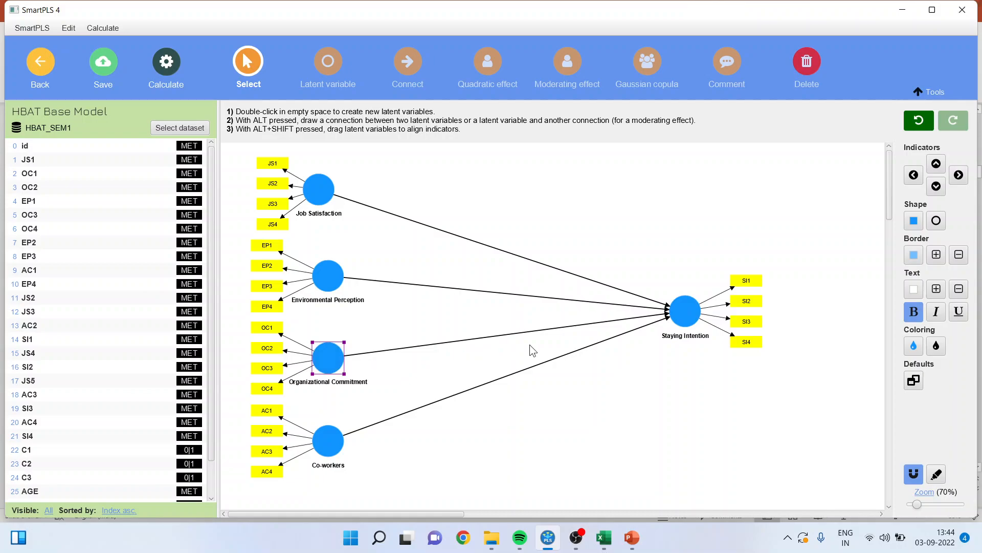
pyautogui.click(694, 325)
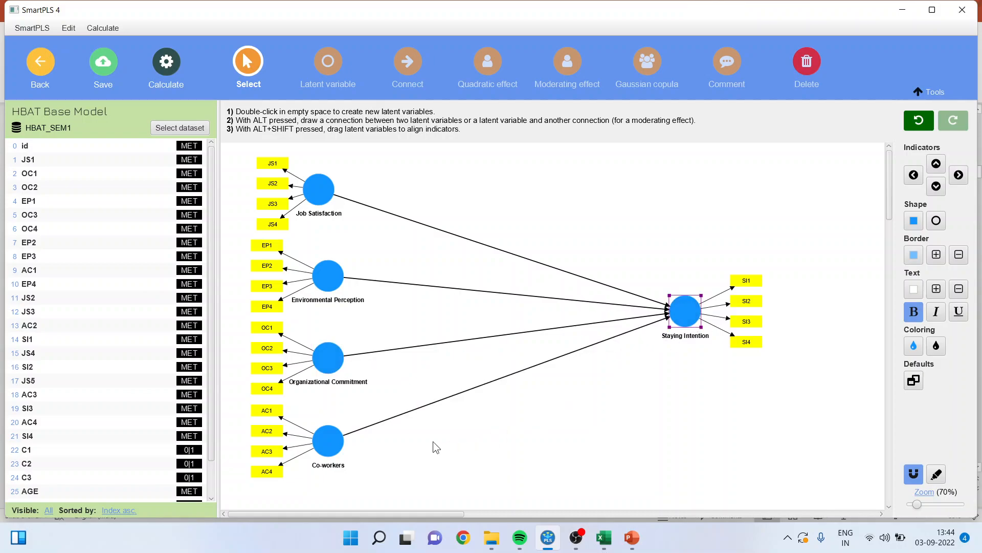
pyautogui.click(336, 444)
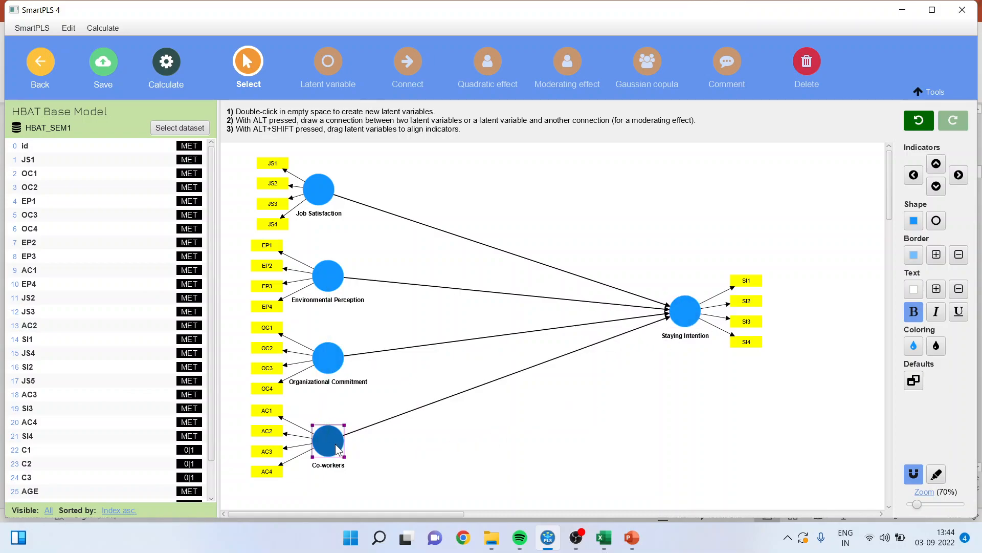
pyautogui.click(685, 316)
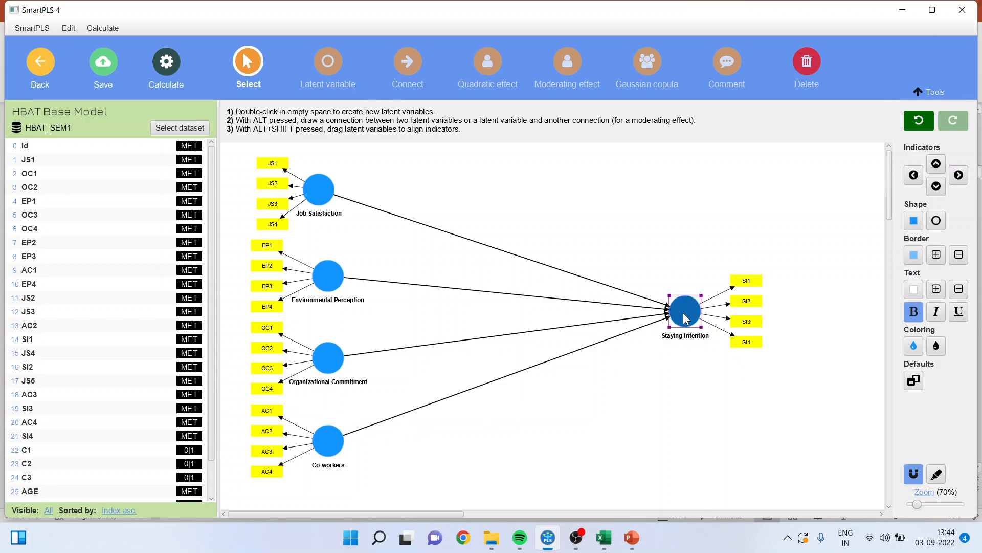
pyautogui.click(327, 197)
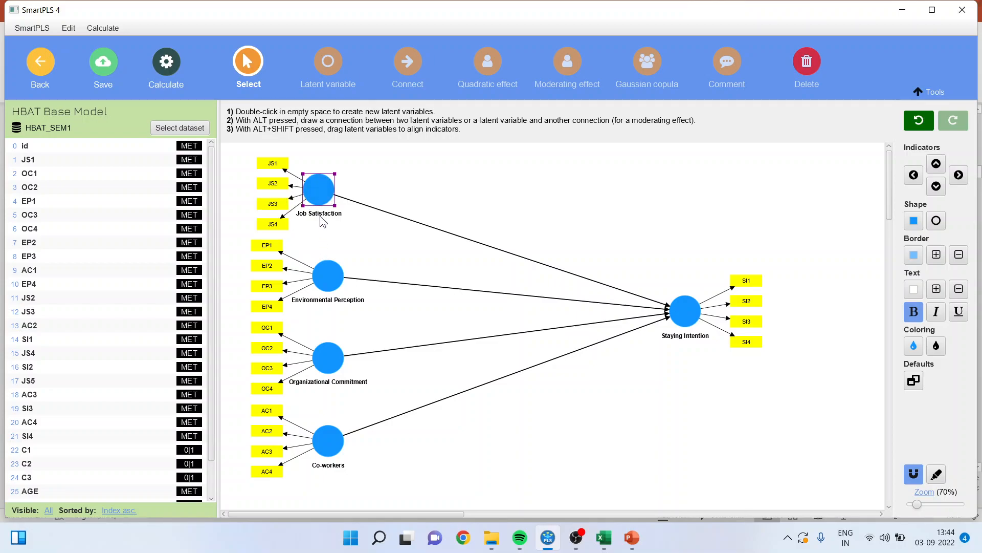
pyautogui.click(329, 275)
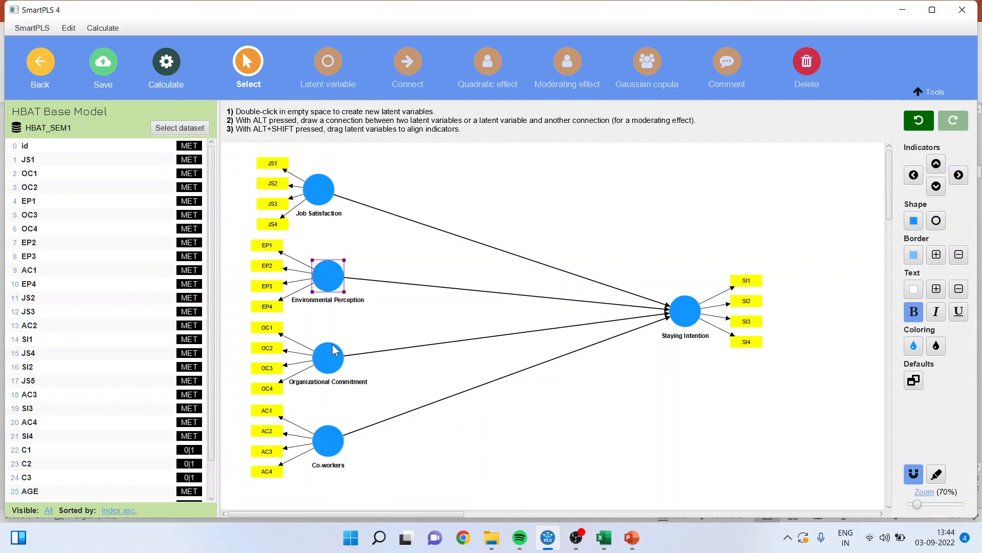
pyautogui.click(332, 360)
pyautogui.click(331, 442)
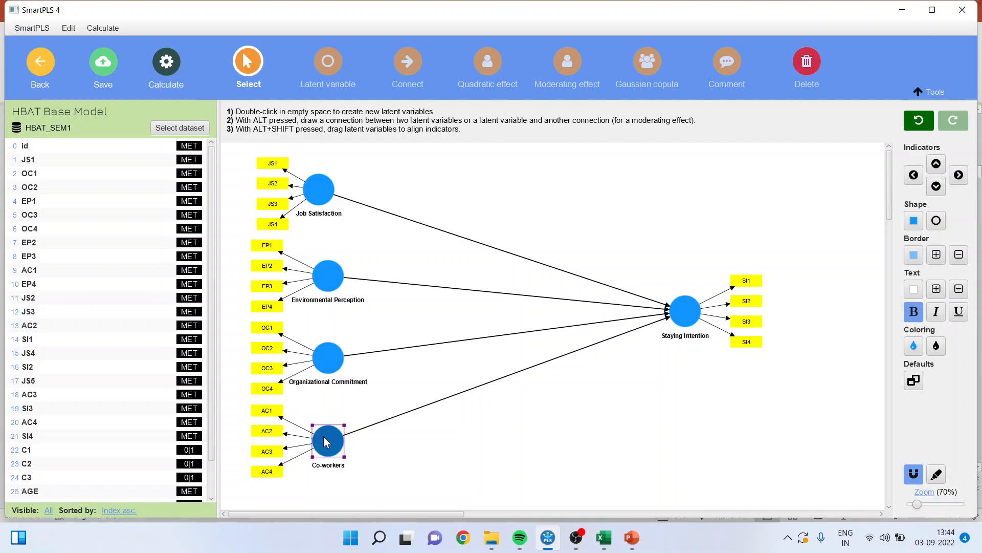
pyautogui.click(684, 316)
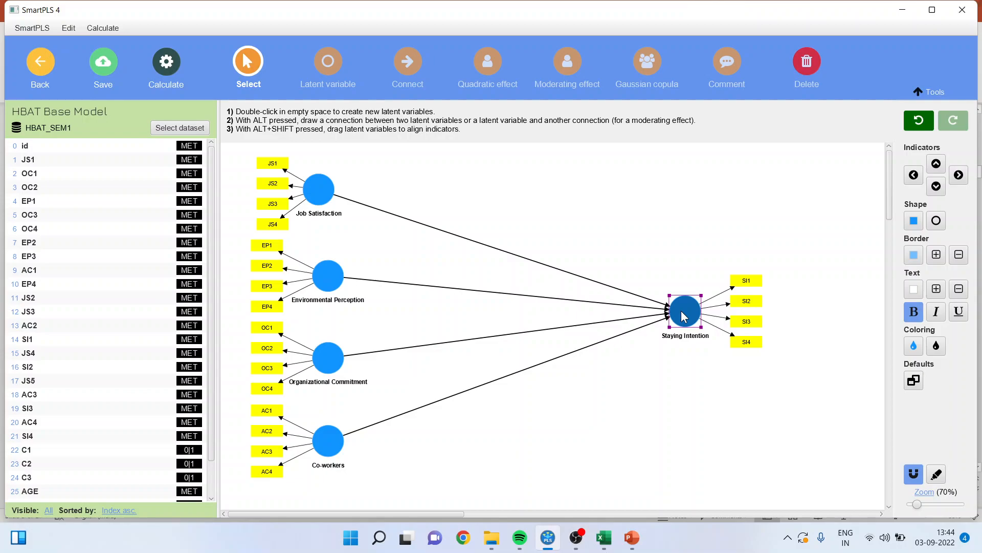
# Step: Invert the measurement models of Job Satisfaction, Environmental Perception and Organizational Commitment so their indicators point to the constructs
pyautogui.click(322, 198)
pyautogui.rightClick(319, 196)
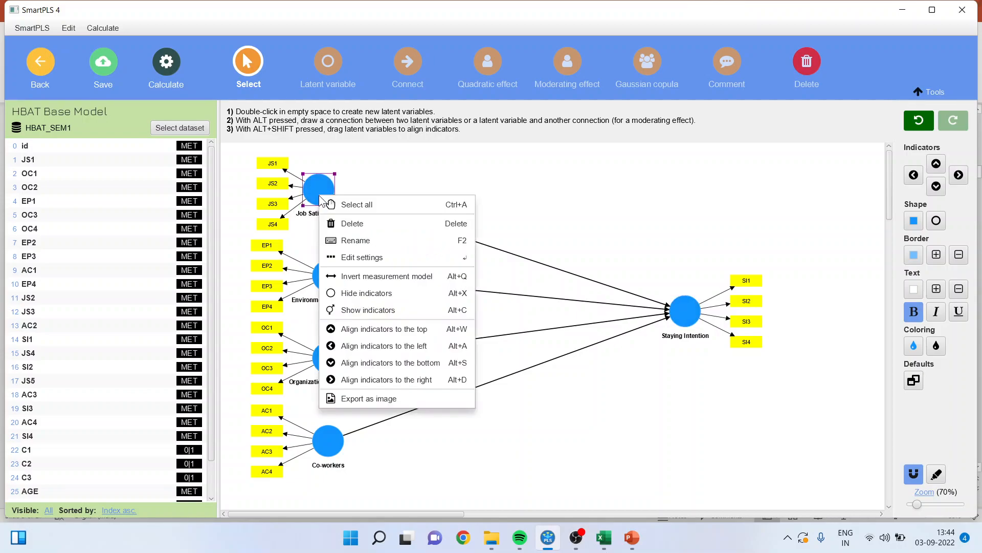
pyautogui.click(374, 277)
pyautogui.click(327, 274)
pyautogui.rightClick(327, 275)
pyautogui.click(386, 353)
pyautogui.click(330, 358)
pyautogui.rightClick(330, 358)
pyautogui.click(401, 383)
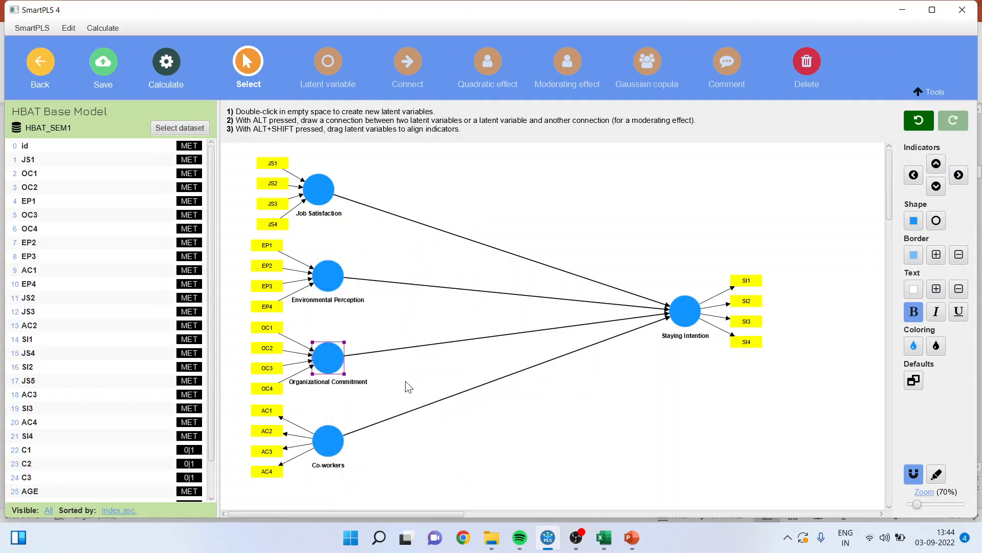
# Step: Move the Co-workers construct to the lower middle of the diagram and align its indicators below it
pyautogui.moveTo(325, 445); pyautogui.dragTo(534, 439)
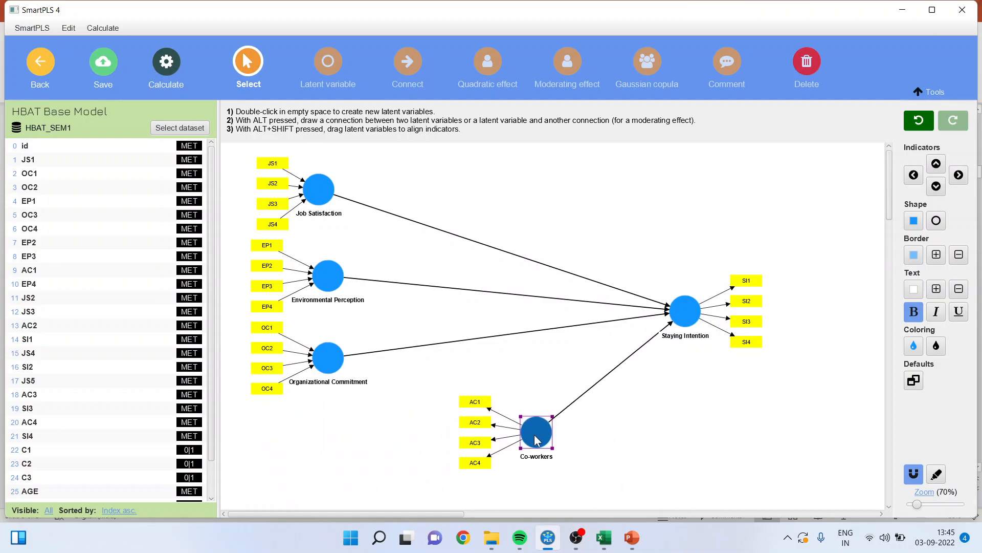
pyautogui.click(937, 186)
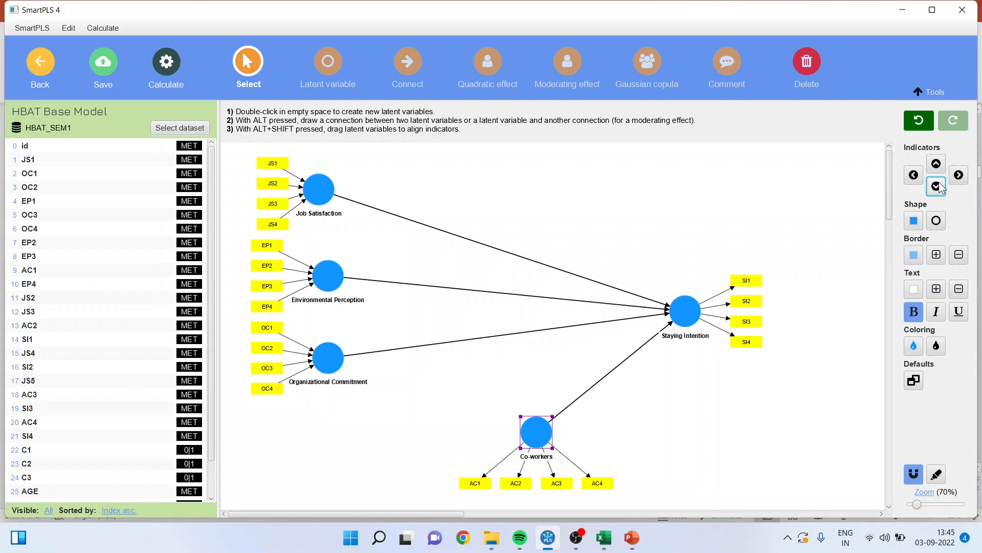
# Step: Delete the paths from Job Satisfaction, Environmental Perception and Organizational Commitment to Staying Intention
pyautogui.click(383, 210)
pyautogui.press('Delete')
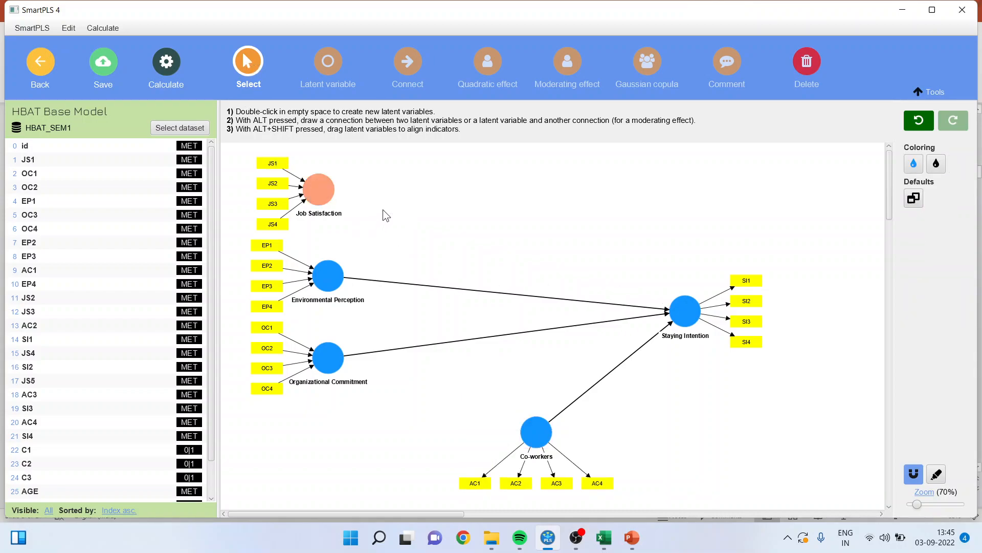
pyautogui.click(398, 283)
pyautogui.press('Delete')
pyautogui.click(422, 345)
pyautogui.press('Delete')
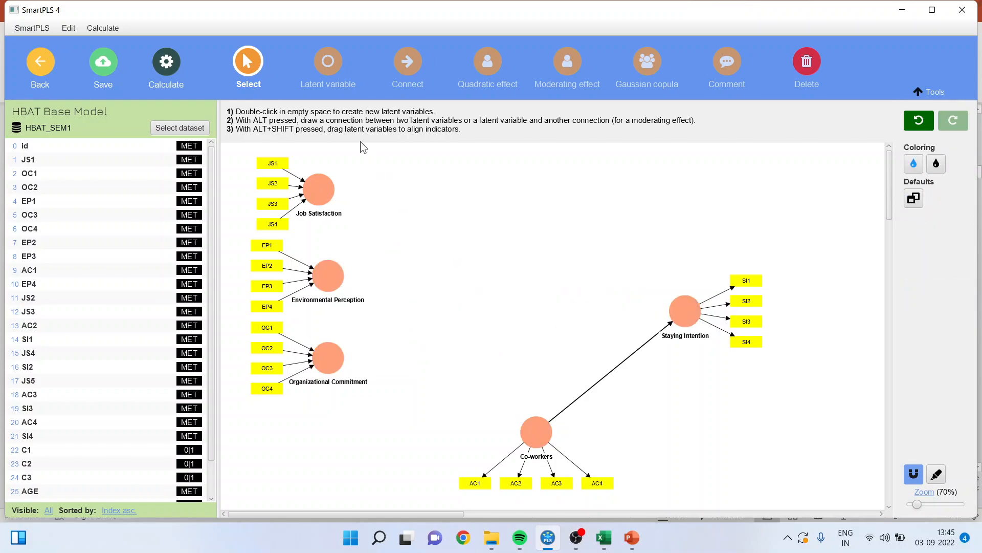
# Step: Create a latent variable named HOC and place it between Environmental Perception and Staying Intention, level with Environmental Perception
pyautogui.click(332, 76)
pyautogui.click(436, 241)
pyautogui.write('Alpha')
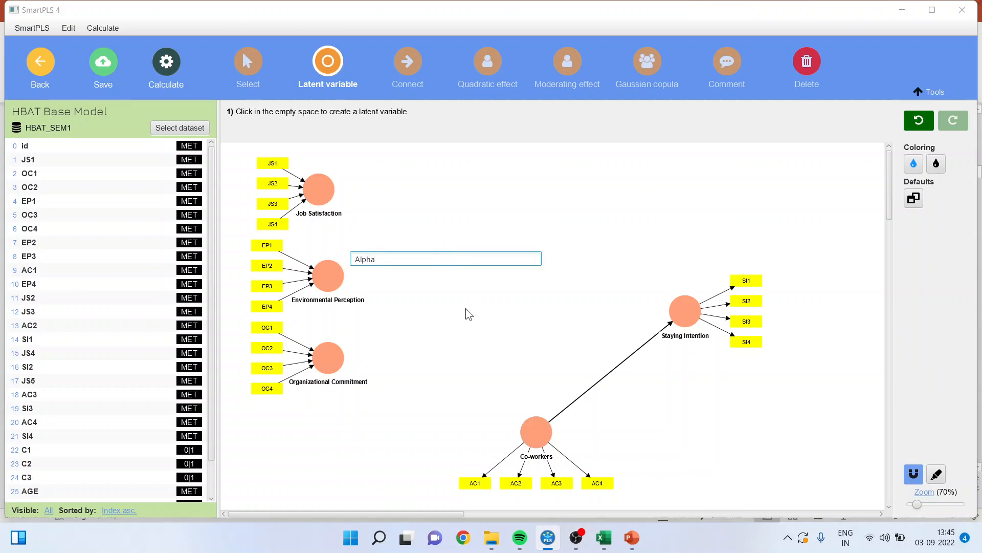
pyautogui.press('BackSpace')
pyautogui.press('BackSpace')
pyautogui.press('BackSpace')
pyautogui.press('BackSpace')
pyautogui.write('HOC')
pyautogui.press('Return')
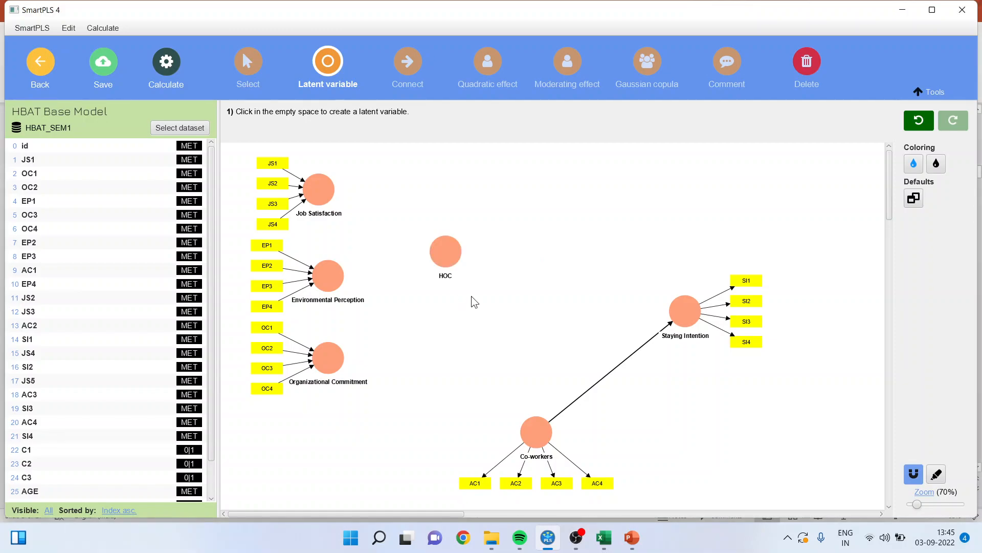
pyautogui.click(247, 62)
pyautogui.moveTo(452, 253); pyautogui.dragTo(481, 278)
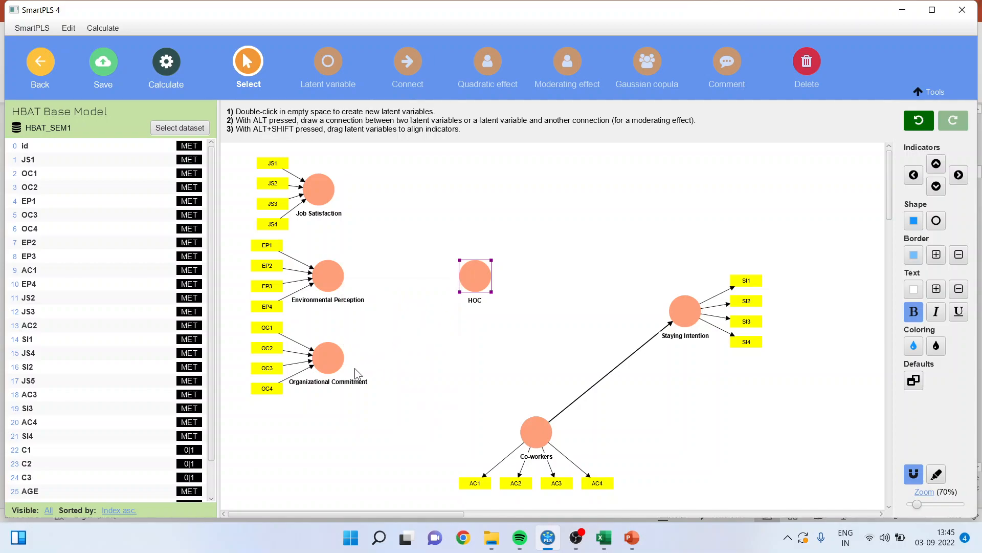
# Step: Connect HOC to Job Satisfaction, Environmental Perception, Organizational Commitment and Staying Intention, with every path starting at HOC
pyautogui.click(413, 65)
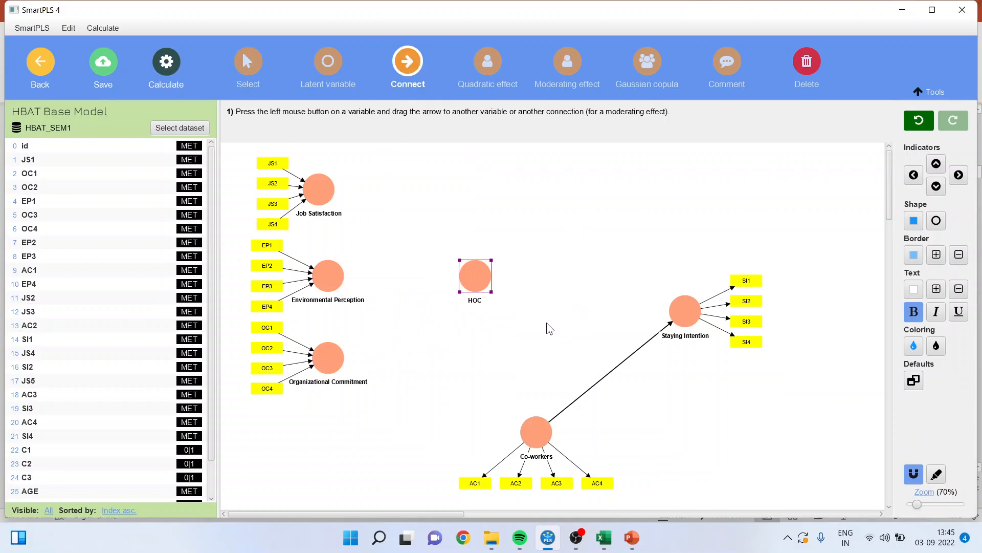
pyautogui.moveTo(467, 276); pyautogui.dragTo(330, 195)
pyautogui.moveTo(482, 280); pyautogui.dragTo(333, 275)
pyautogui.moveTo(466, 281); pyautogui.dragTo(332, 357)
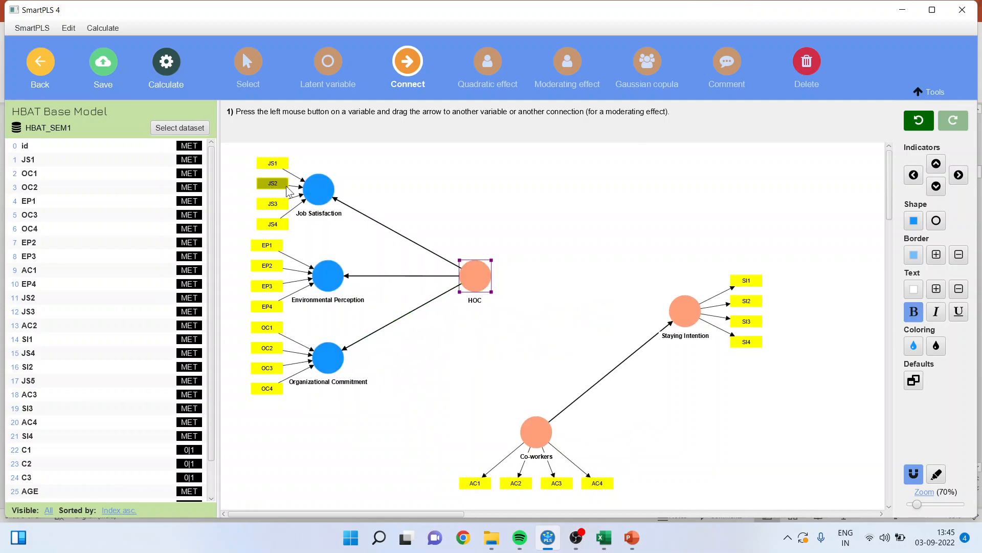
pyautogui.moveTo(485, 279); pyautogui.dragTo(684, 309)
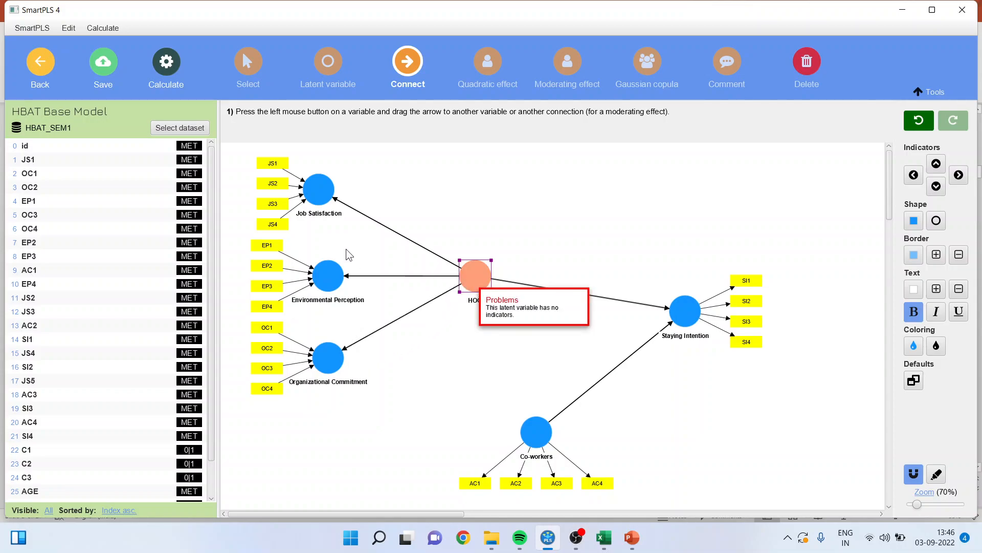
# Step: Assign the indicators JS1, JS2, JS3 and JS4 to the HOC construct
pyautogui.click(48, 160)
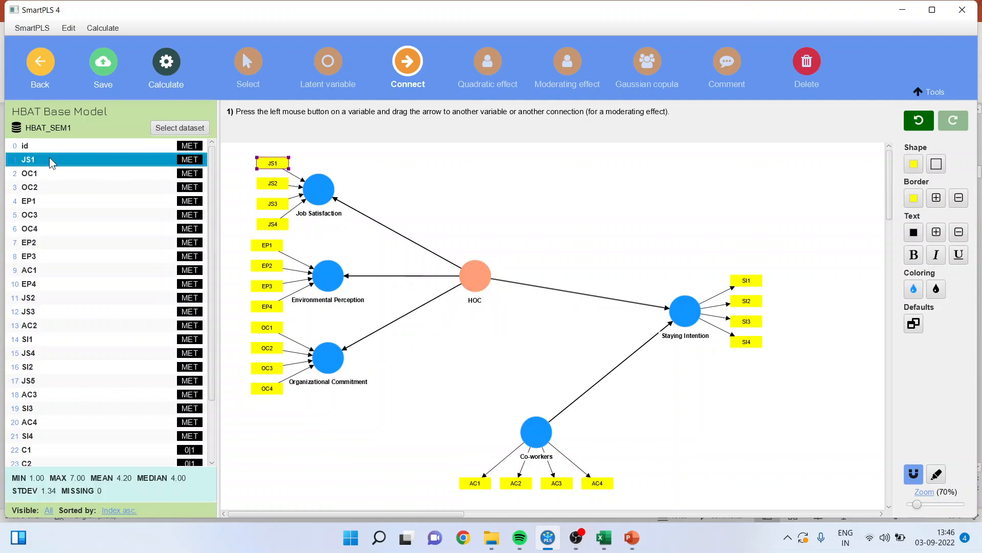
pyautogui.keyDown('ctrl'); pyautogui.click(42, 296); pyautogui.keyUp('ctrl')
pyautogui.keyDown('ctrl'); pyautogui.click(40, 310); pyautogui.keyUp('ctrl')
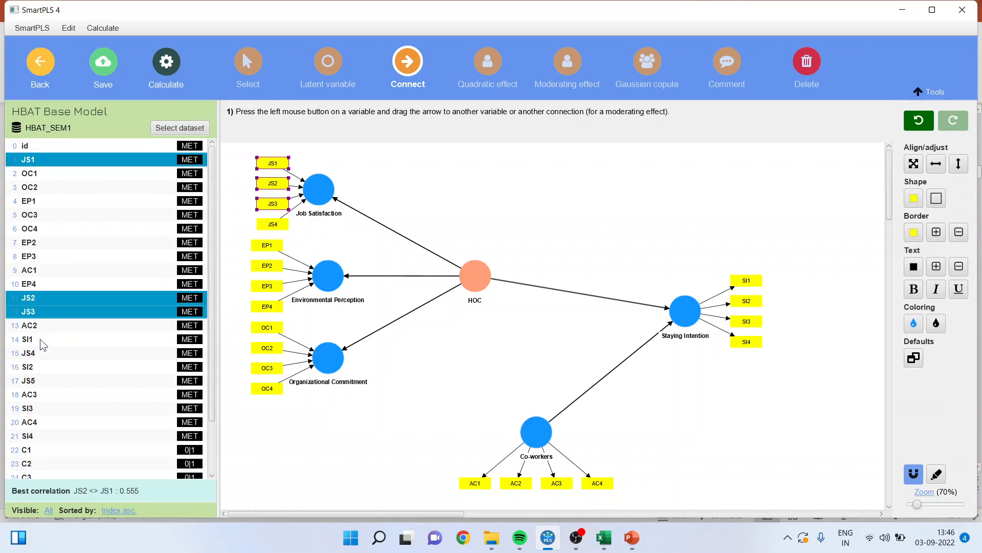
pyautogui.keyDown('ctrl'); pyautogui.click(38, 353); pyautogui.keyUp('ctrl')
pyautogui.moveTo(58, 296); pyautogui.dragTo(481, 279)
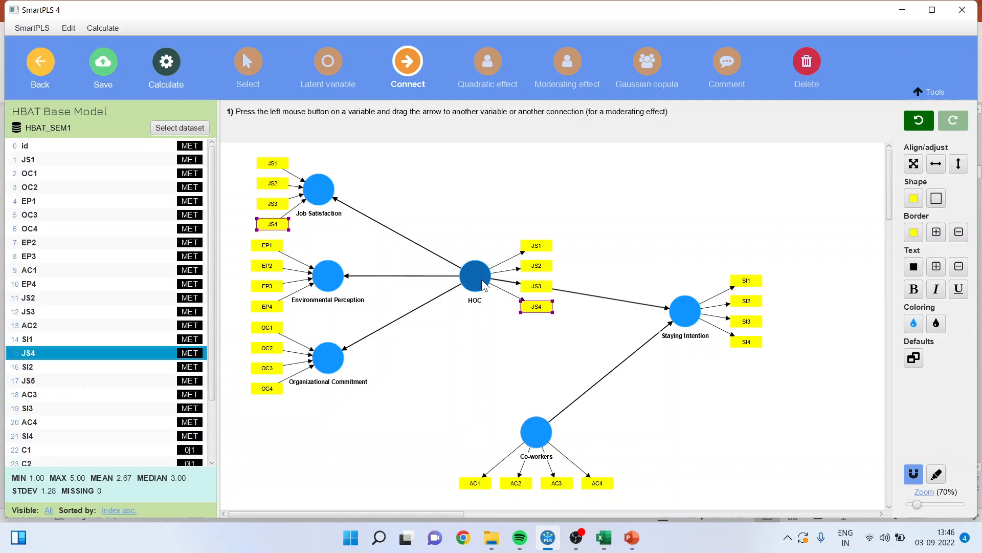
# Step: Assign the indicators EP1, EP2, EP3 and EP4 to the HOC construct
pyautogui.click(40, 201)
pyautogui.keyDown('ctrl'); pyautogui.click(48, 242); pyautogui.keyUp('ctrl')
pyautogui.keyDown('ctrl'); pyautogui.click(46, 256); pyautogui.keyUp('ctrl')
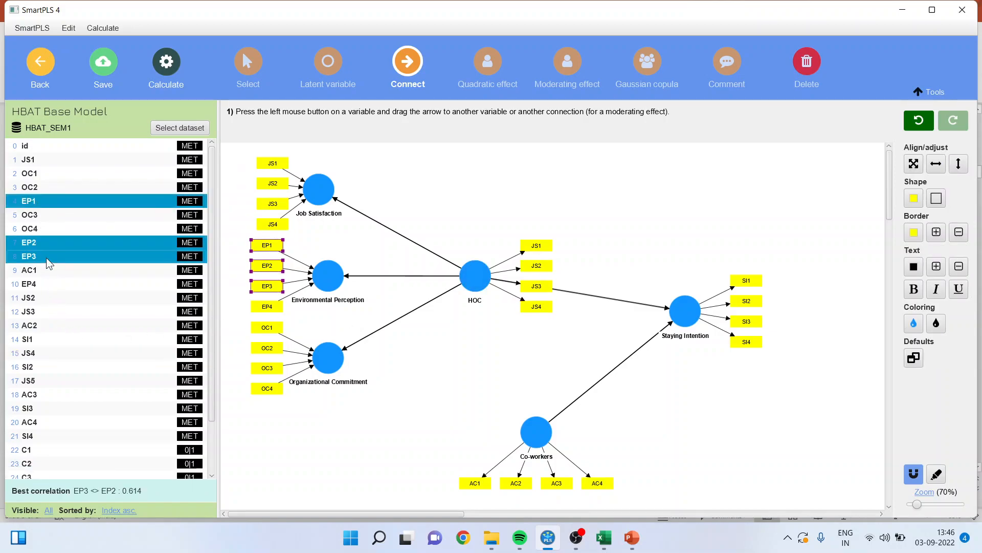
pyautogui.keyDown('ctrl'); pyautogui.click(48, 285); pyautogui.keyUp('ctrl')
pyautogui.moveTo(54, 246); pyautogui.dragTo(478, 282)
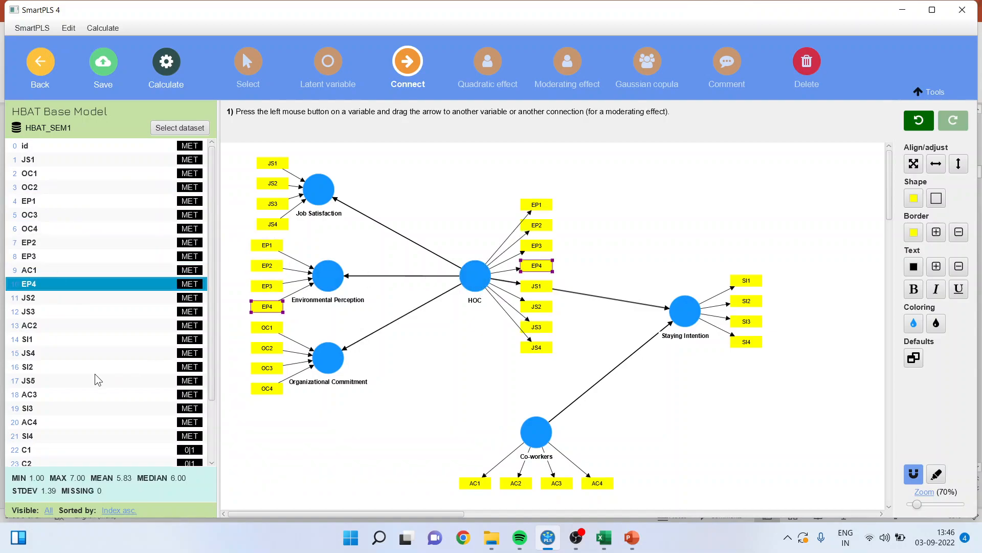
# Step: Assign the indicators OC1, OC2, OC3 and OC4 to the HOC construct
pyautogui.click(34, 175)
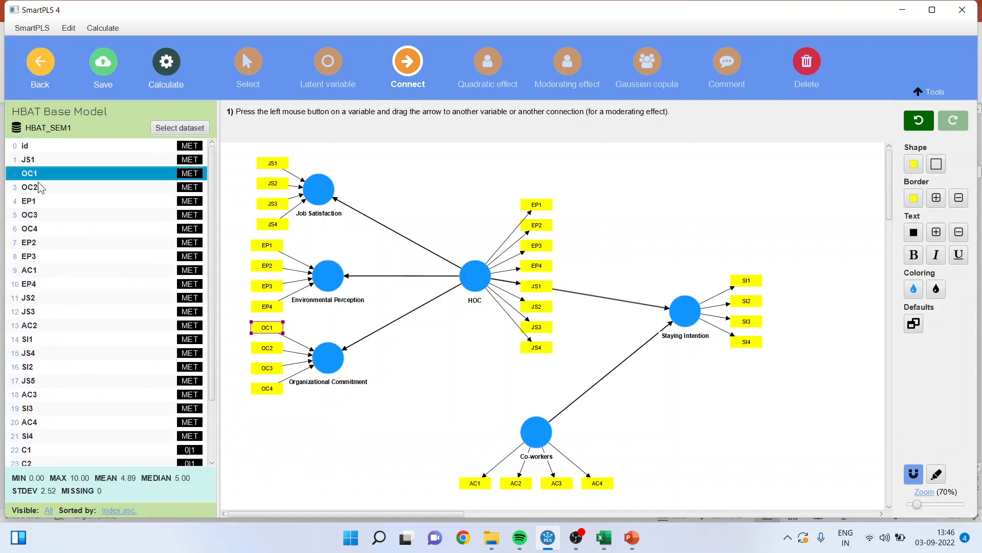
pyautogui.keyDown('ctrl'); pyautogui.click(38, 186); pyautogui.keyUp('ctrl')
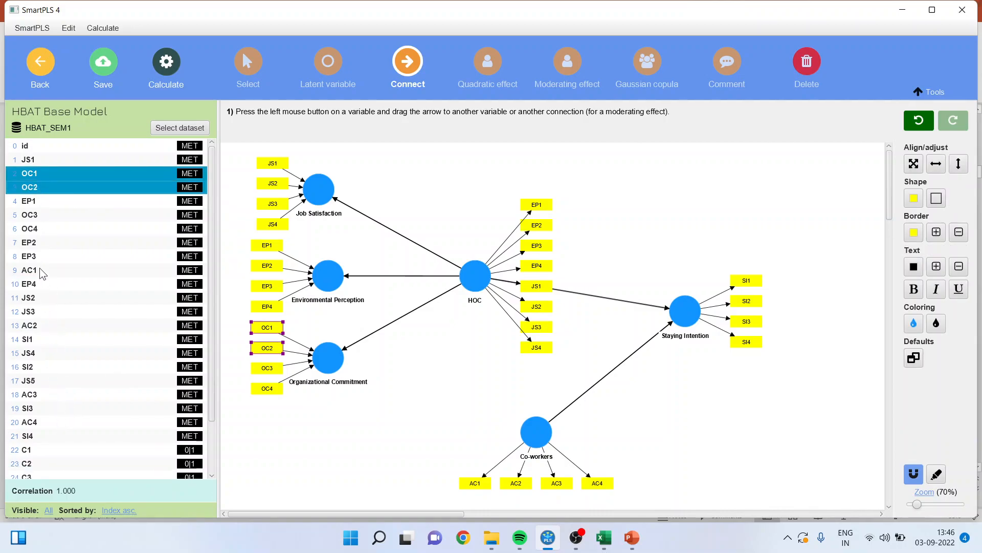
pyautogui.keyDown('ctrl'); pyautogui.click(38, 220); pyautogui.keyUp('ctrl')
pyautogui.keyDown('ctrl'); pyautogui.click(43, 227); pyautogui.keyUp('ctrl')
pyautogui.moveTo(61, 177); pyautogui.dragTo(473, 278)
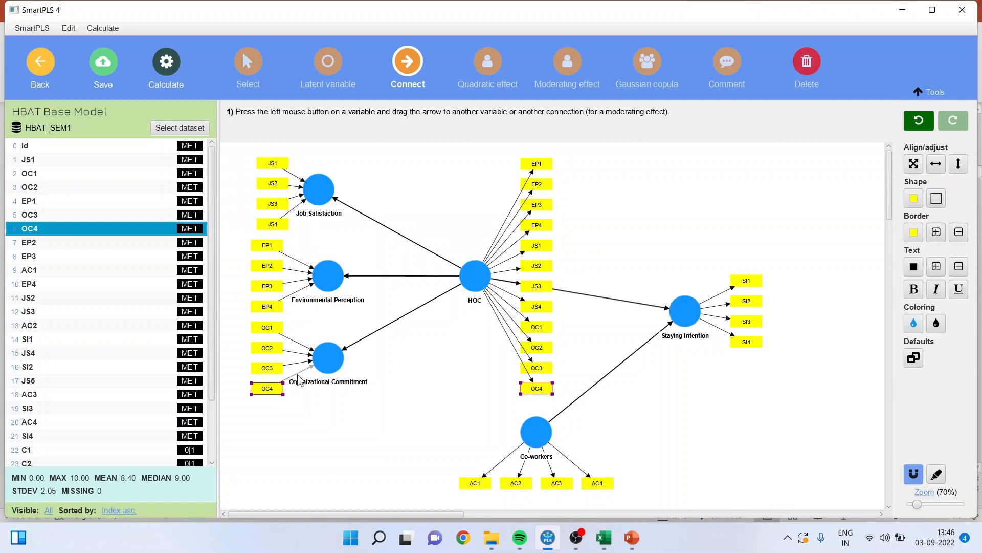
# Step: Invert the measurement model of HOC so that its indicators point to the construct
pyautogui.click(478, 276)
pyautogui.rightClick(478, 277)
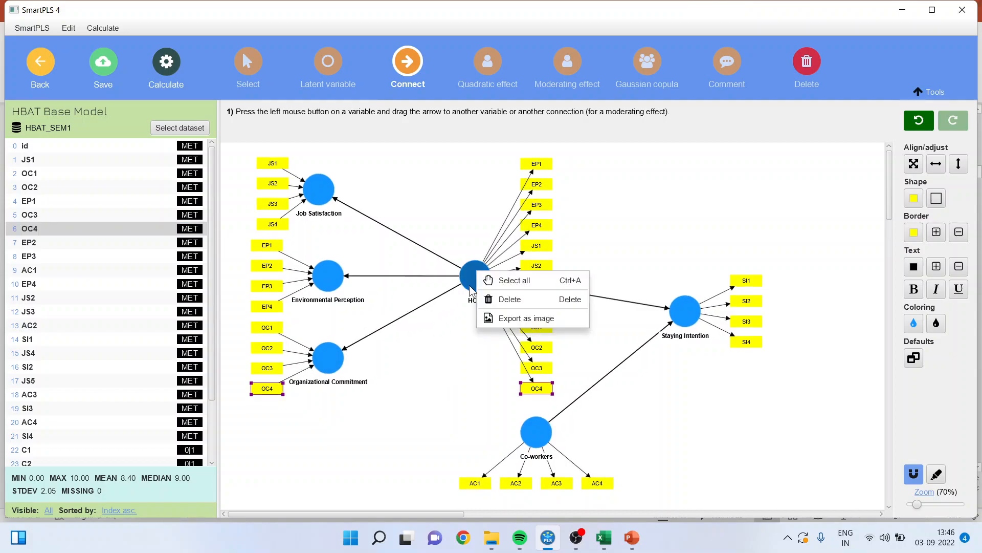
pyautogui.press('Escape')
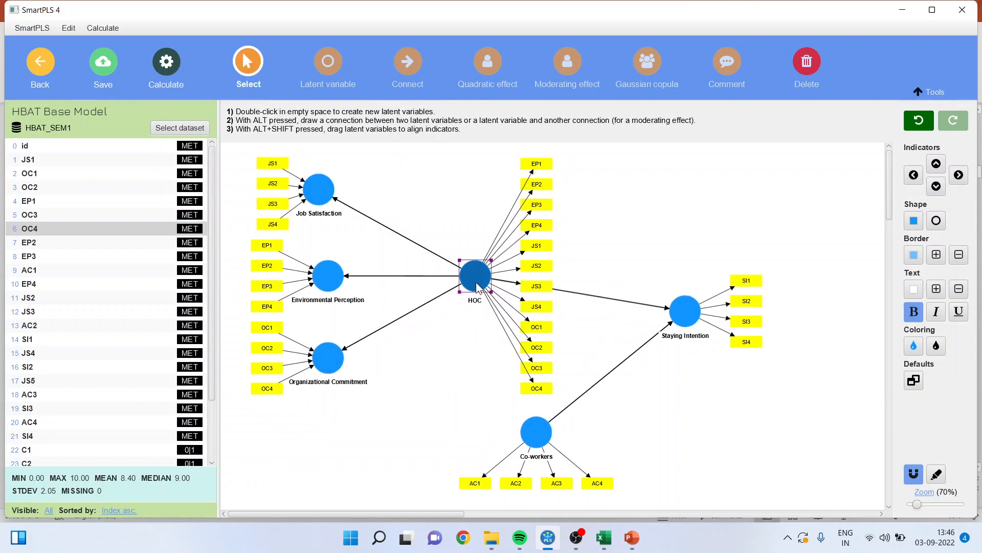
pyautogui.rightClick(478, 289)
pyautogui.click(532, 367)
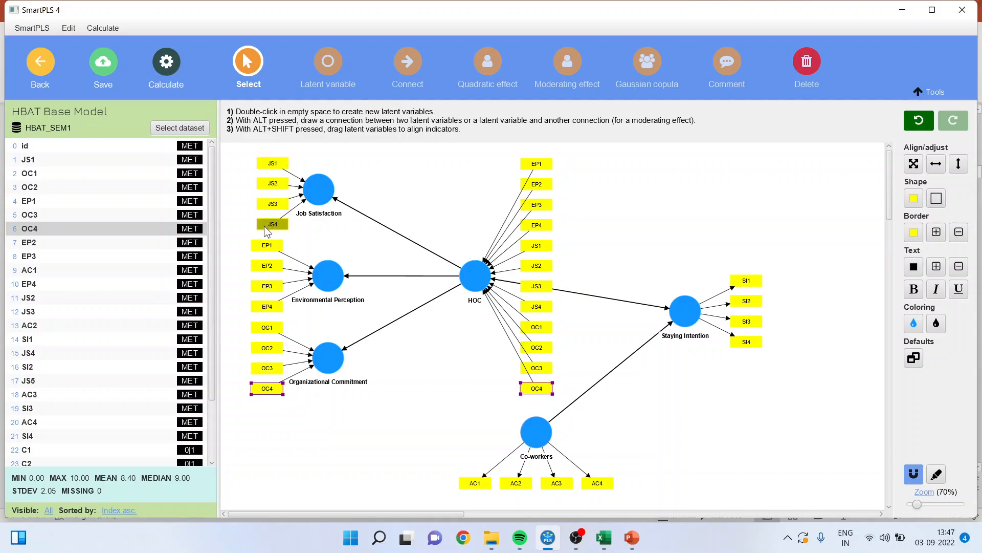
pyautogui.click(321, 194)
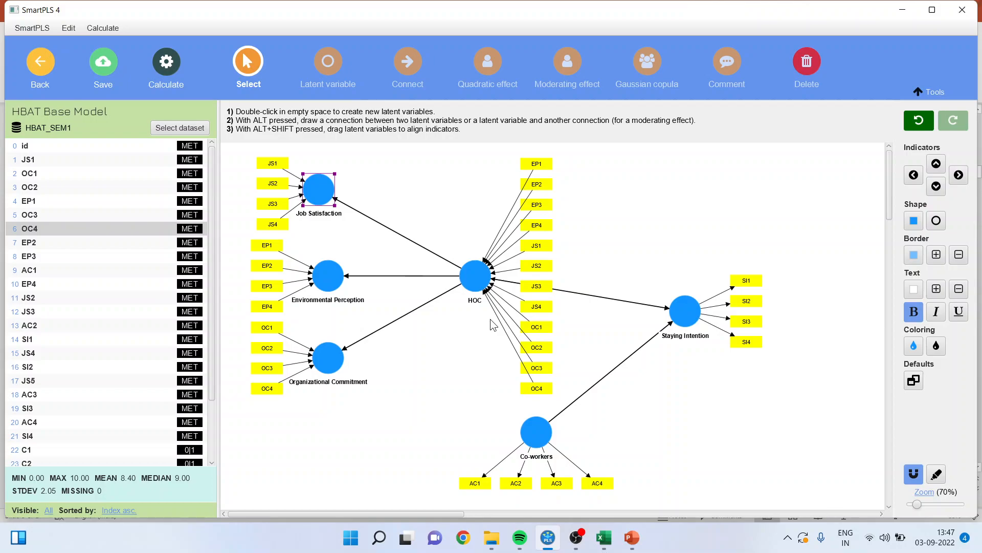
pyautogui.click(690, 320)
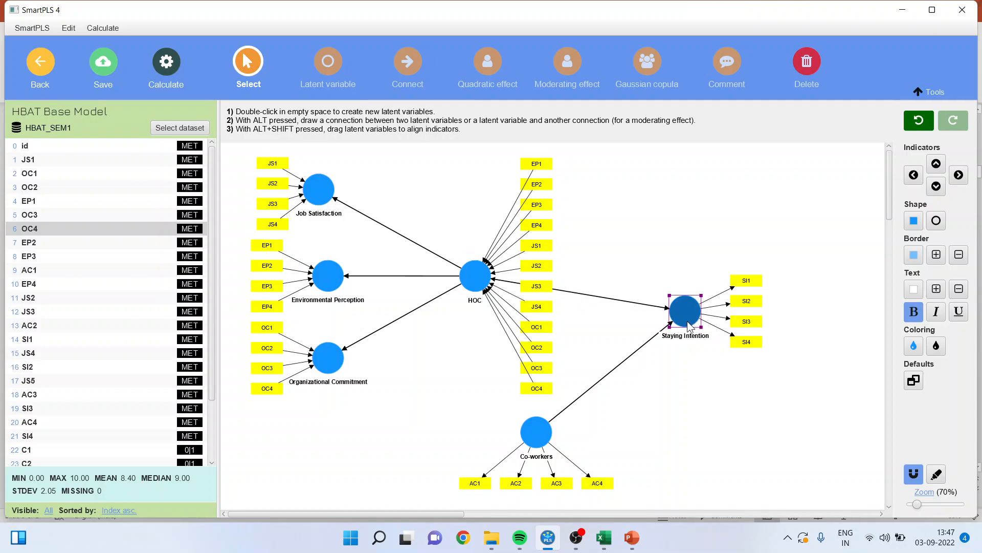
pyautogui.click(532, 431)
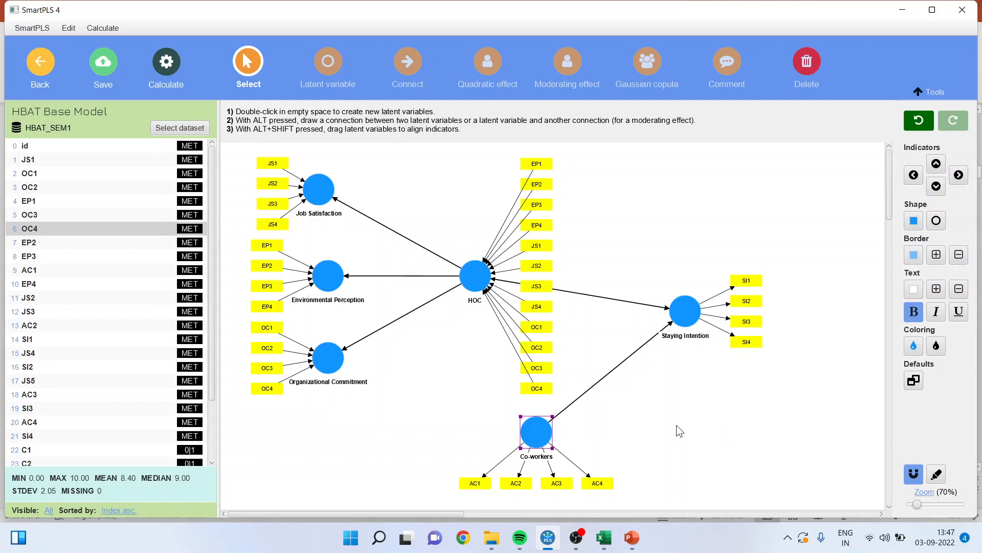
pyautogui.click(322, 191)
pyautogui.click(333, 279)
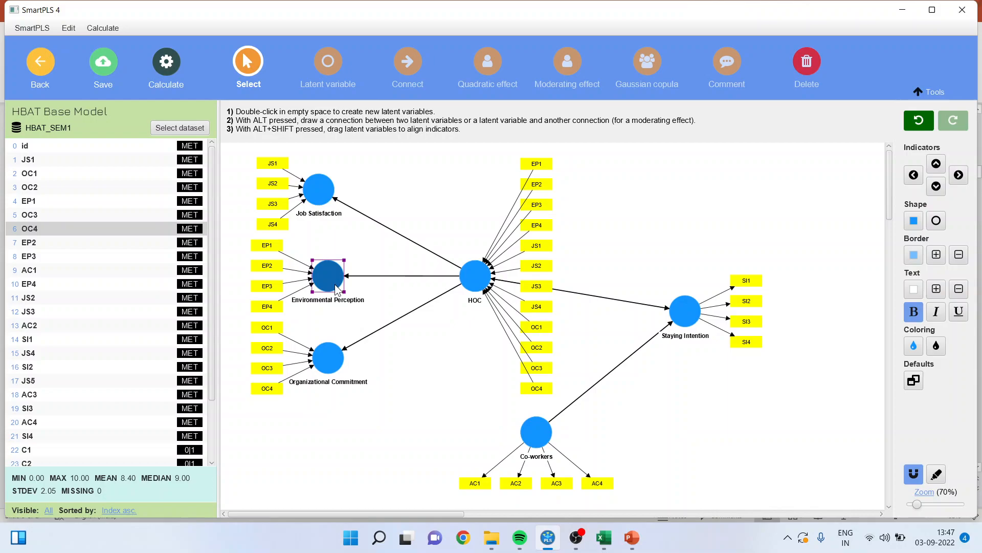
# Step: Calculate the HBAT base model with the PLS-SEM algorithm and open its results report
pyautogui.click(336, 363)
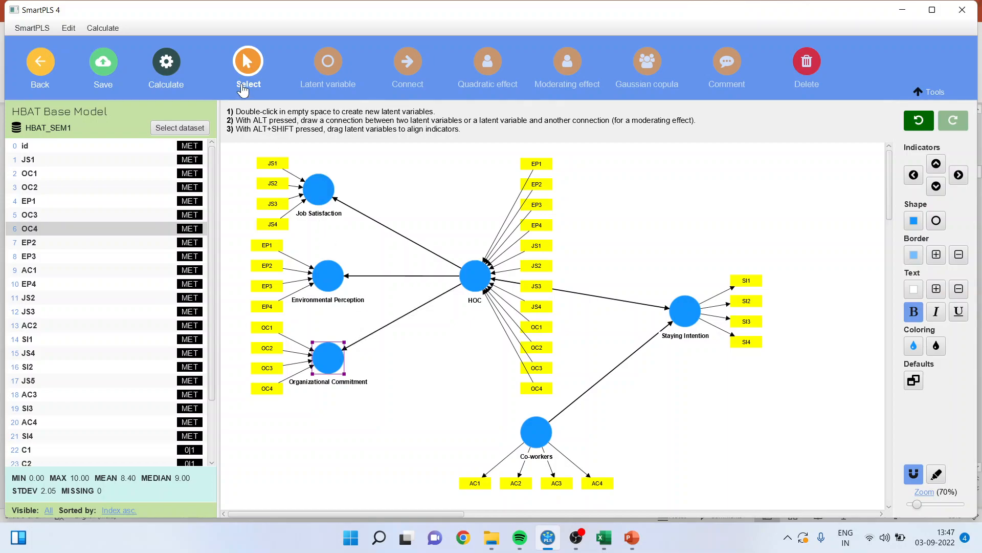
pyautogui.click(170, 66)
pyautogui.click(241, 92)
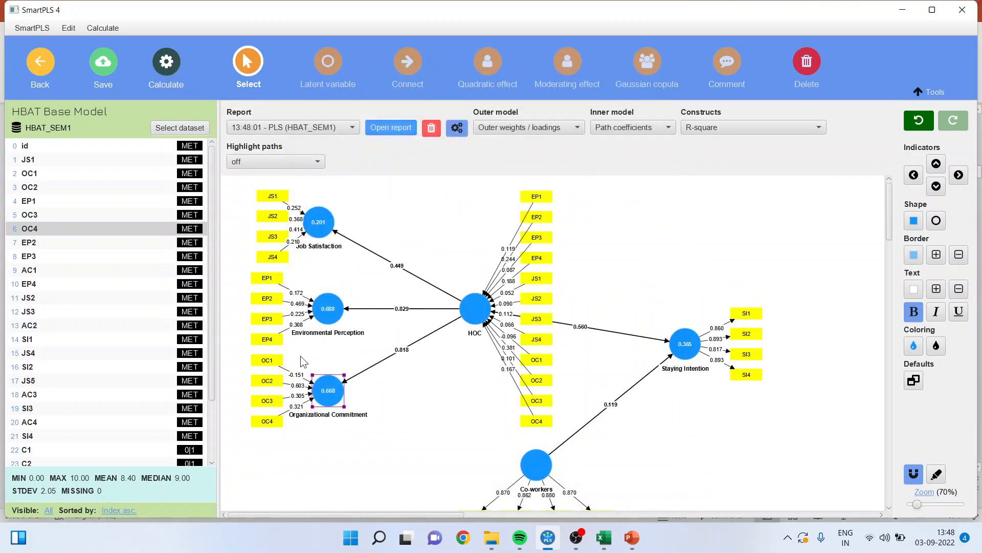
pyautogui.click(391, 130)
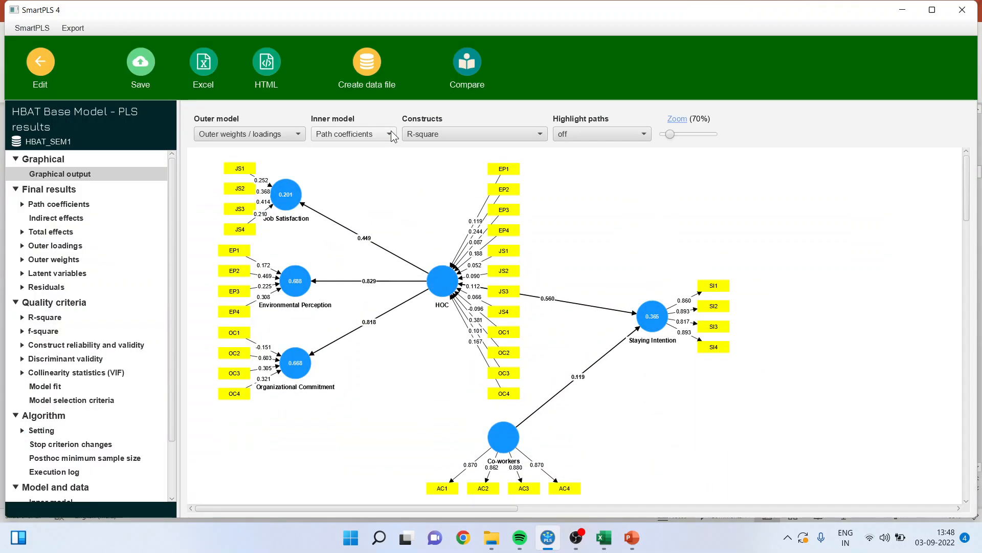
# Step: Examine the construct reliability and validity overview and its bar charts, including the customization settings of the AVE chart
pyautogui.click(108, 346)
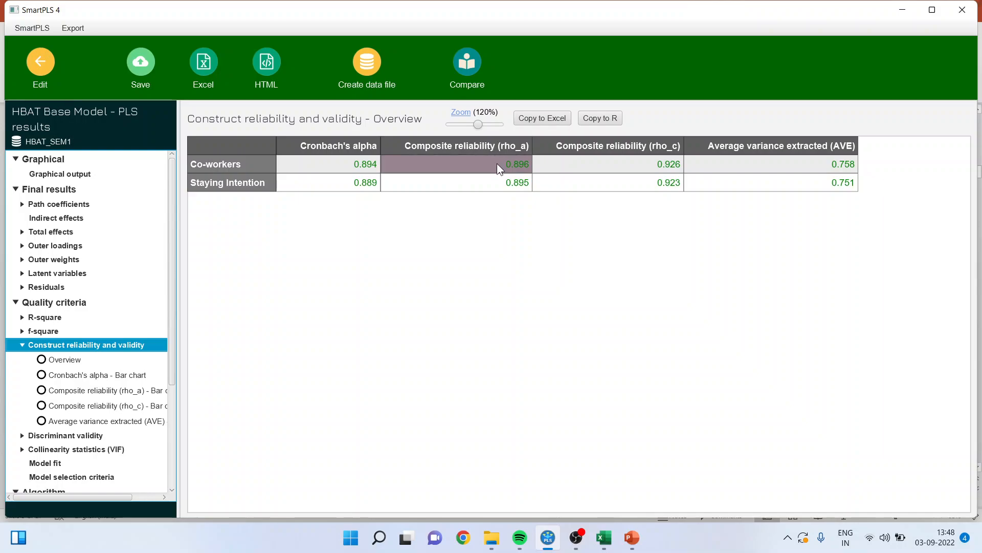
pyautogui.moveTo(733, 163); pyautogui.dragTo(764, 223)
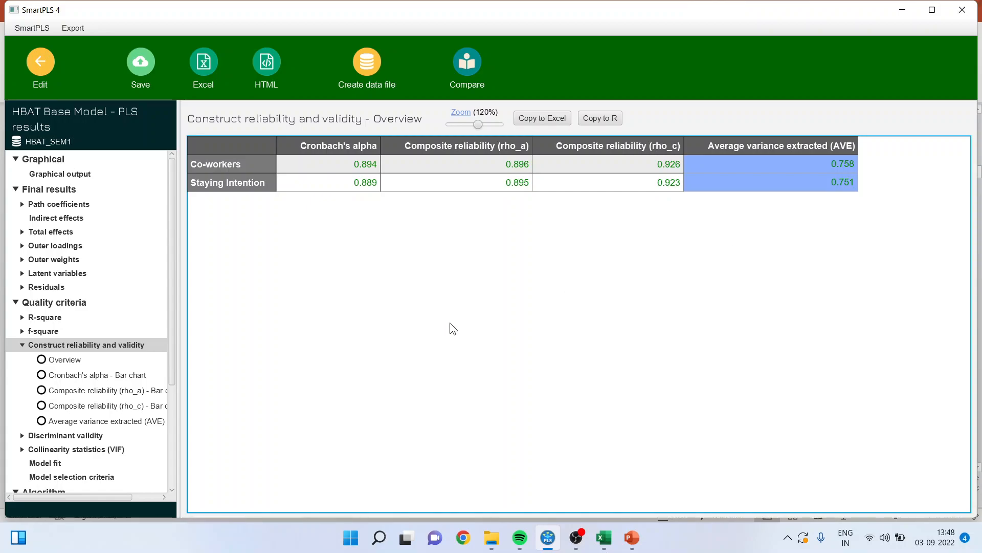
pyautogui.click(122, 376)
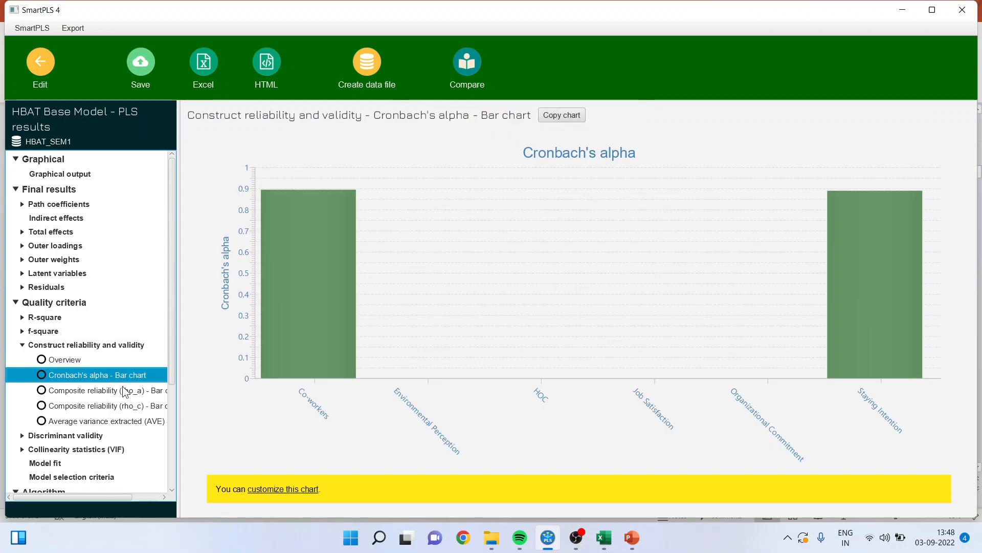
pyautogui.click(122, 390)
pyautogui.click(123, 404)
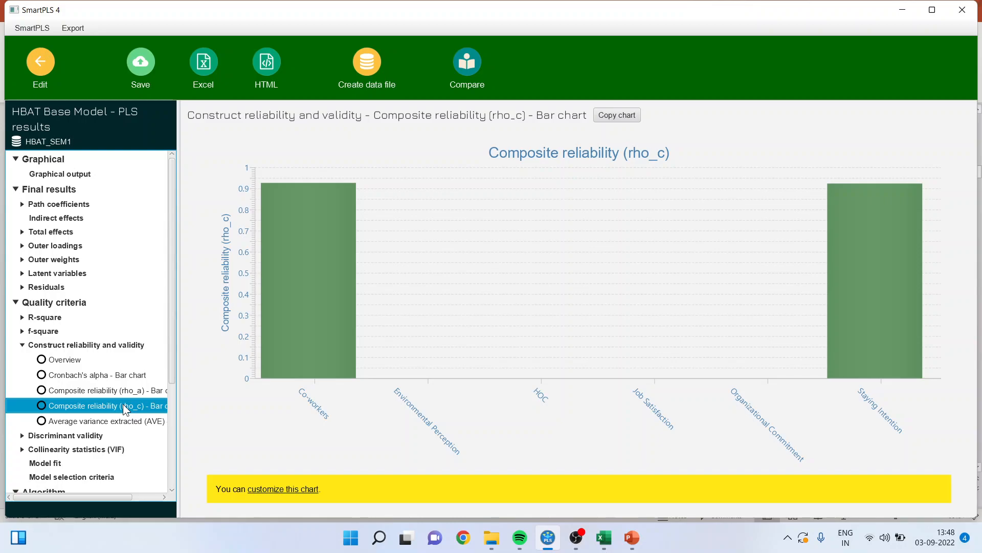
pyautogui.click(120, 420)
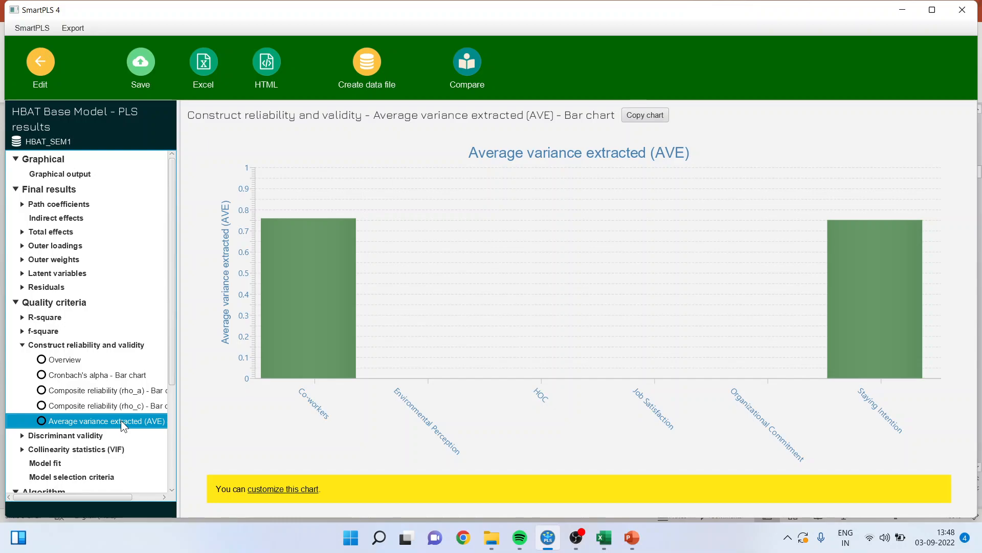
pyautogui.click(277, 489)
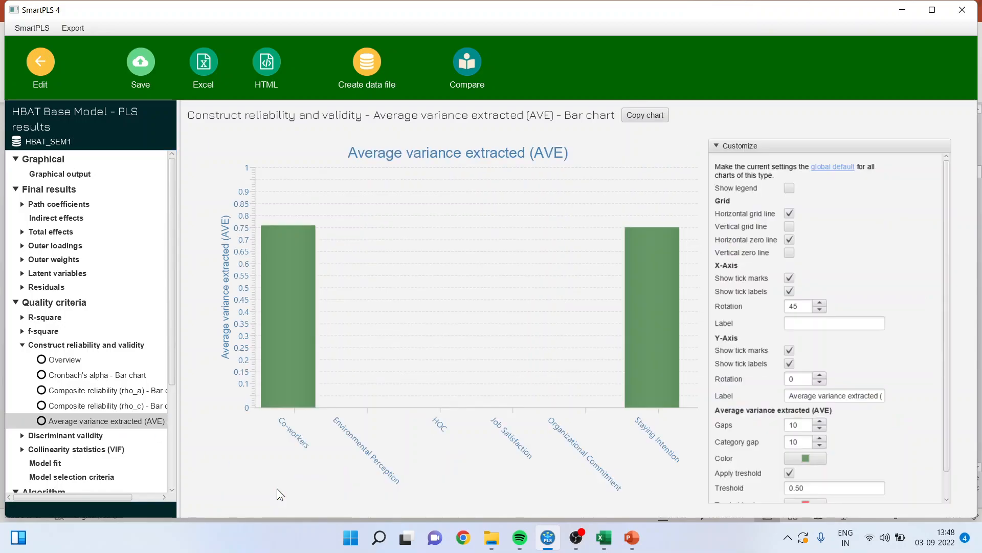
pyautogui.moveTo(949, 434); pyautogui.dragTo(945, 473)
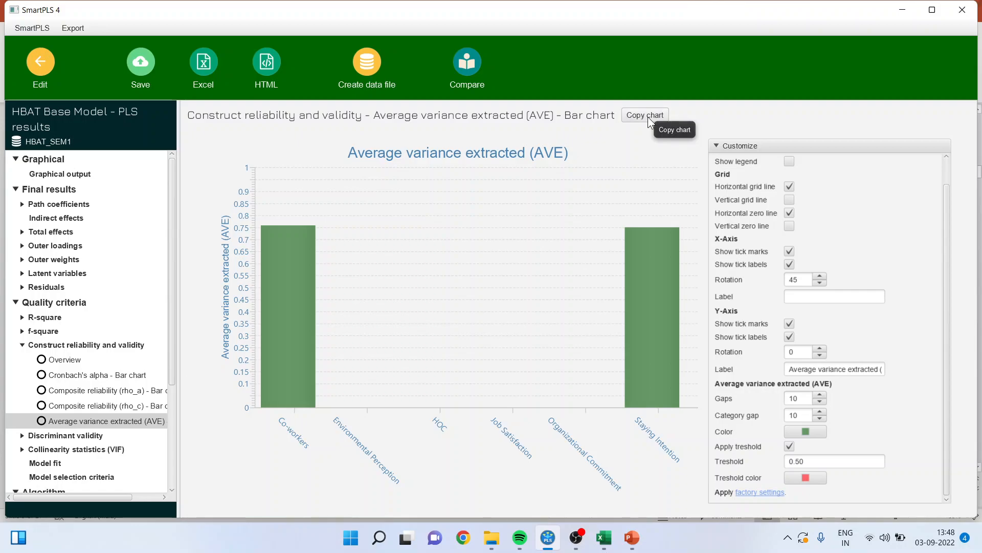
# Step: View the HTMT discriminant validity matrix and copy the Fornell-Larcker criterion table for Excel
pyautogui.click(74, 436)
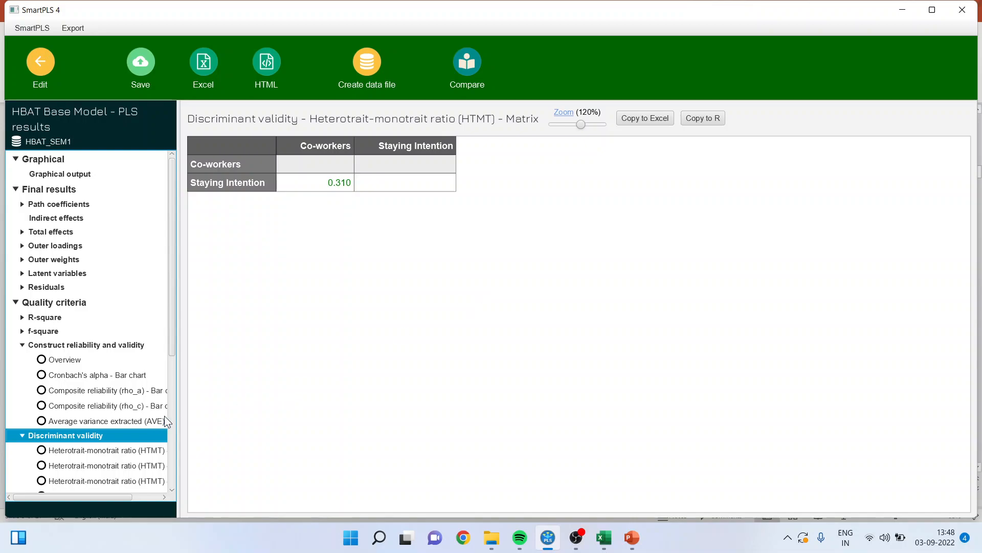
pyautogui.moveTo(172, 338); pyautogui.dragTo(172, 399)
pyautogui.click(118, 415)
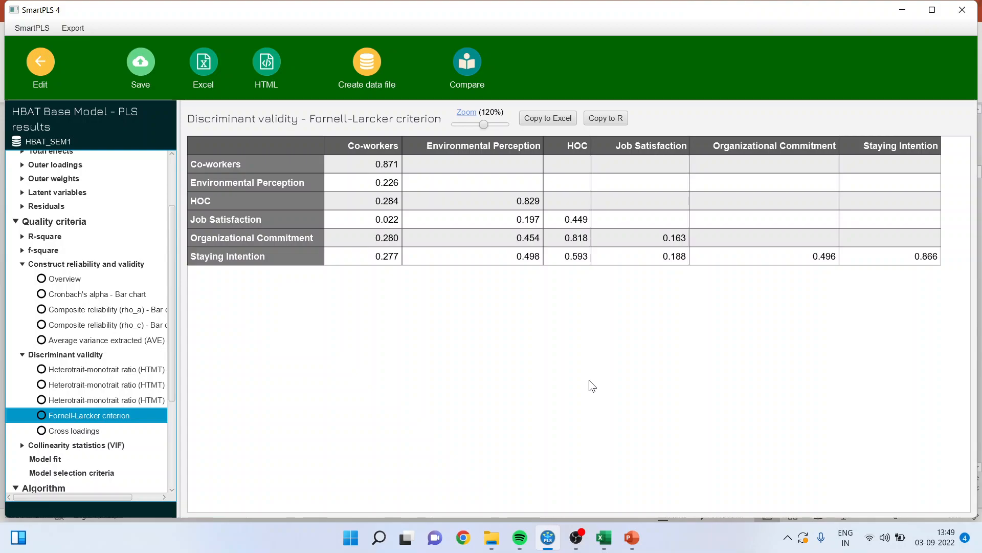
pyautogui.click(541, 119)
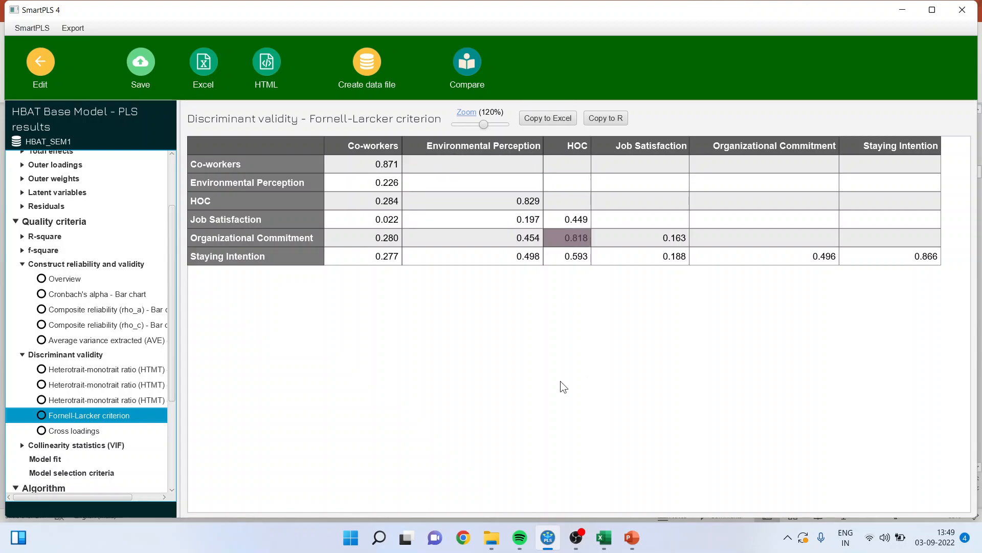
# Step: Compare the Fornell-Larcker table with the annotated matrix on Sheet2 in Excel, and return to SmartPLS to view the HTMT matrix
pyautogui.click(604, 536)
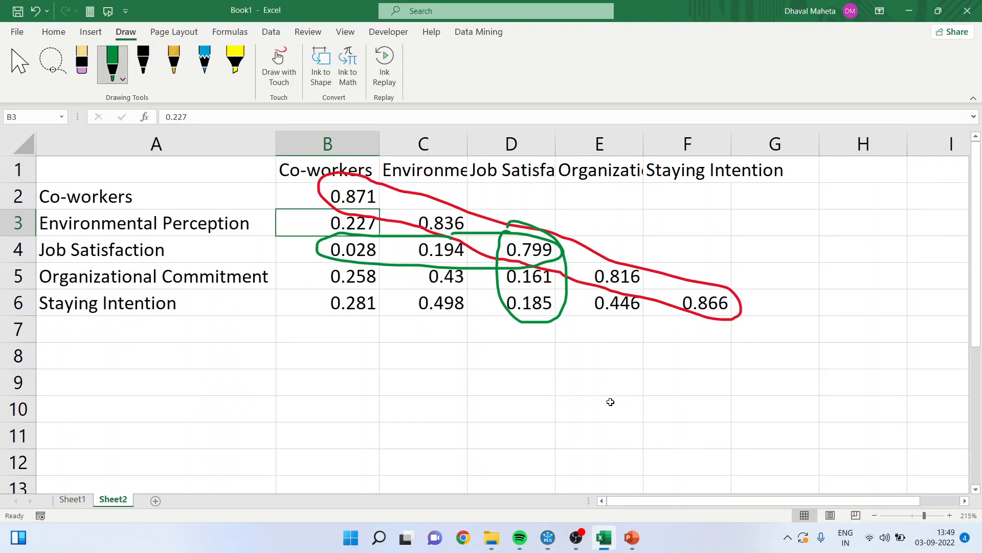
pyautogui.click(548, 537)
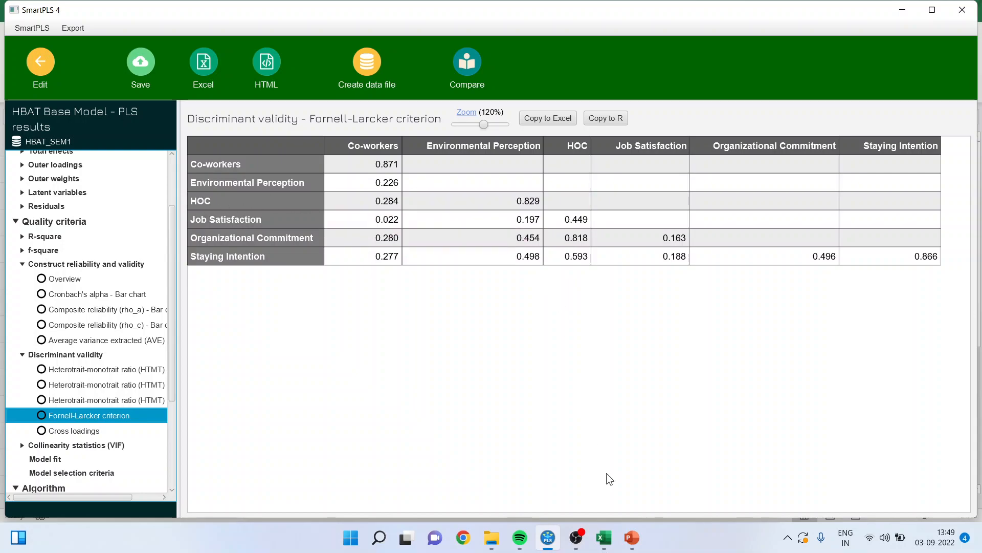
pyautogui.click(604, 538)
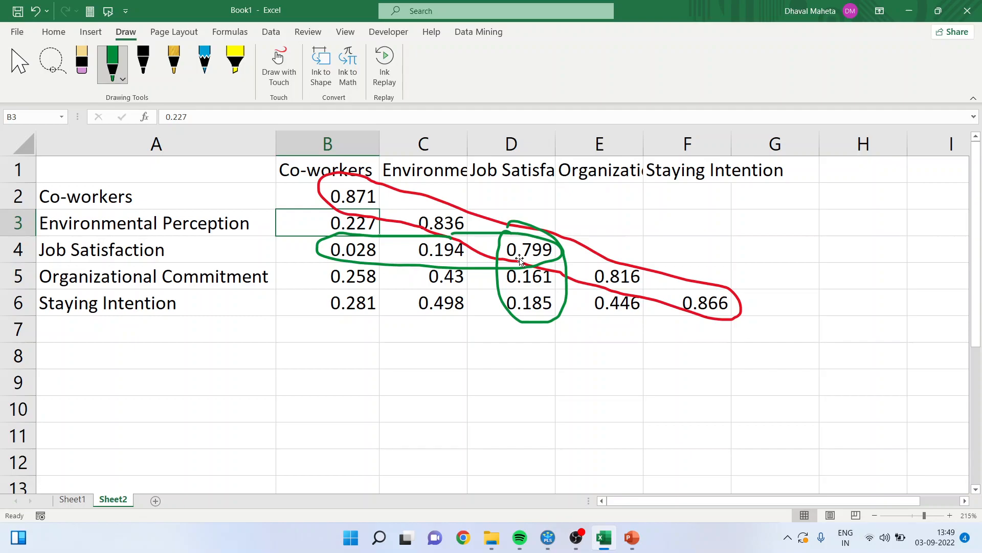
pyautogui.hotkey('alt', 'Tab')
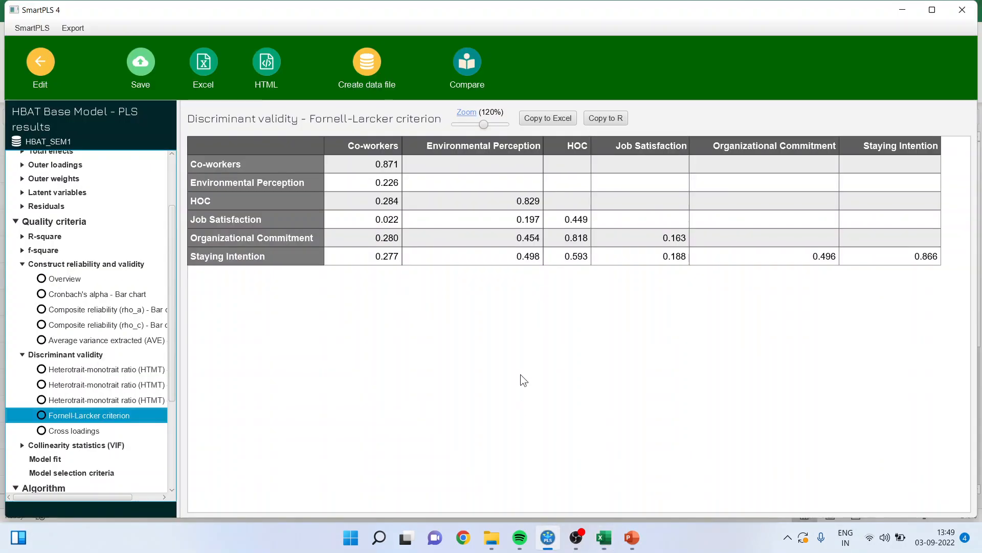
pyautogui.click(149, 369)
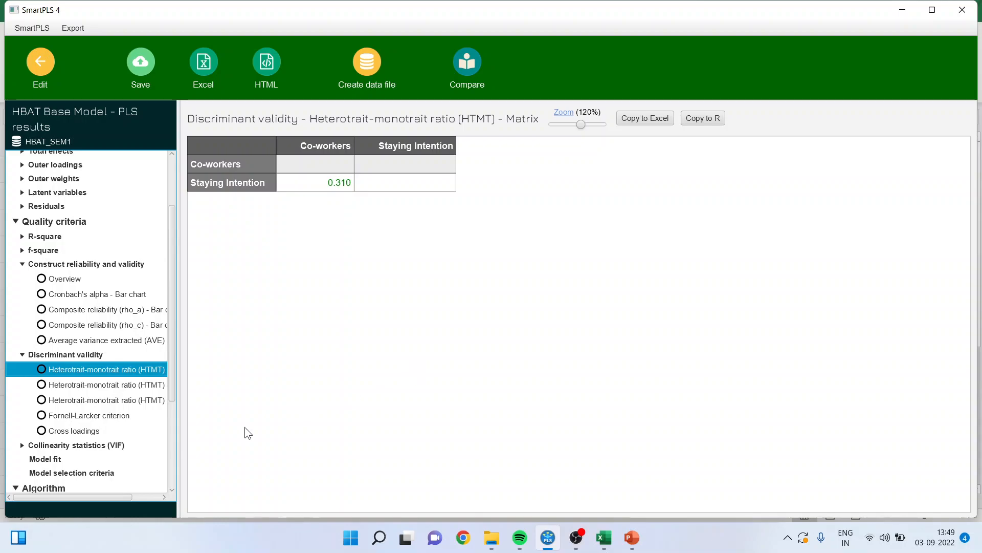
# Step: Check the collinearity statistics (VIF) of the outer model and inner model, highlighting the HOC row in the inner model
pyautogui.click(69, 445)
pyautogui.scroll(-4, 560, 361)
pyautogui.scroll(4, 561, 362)
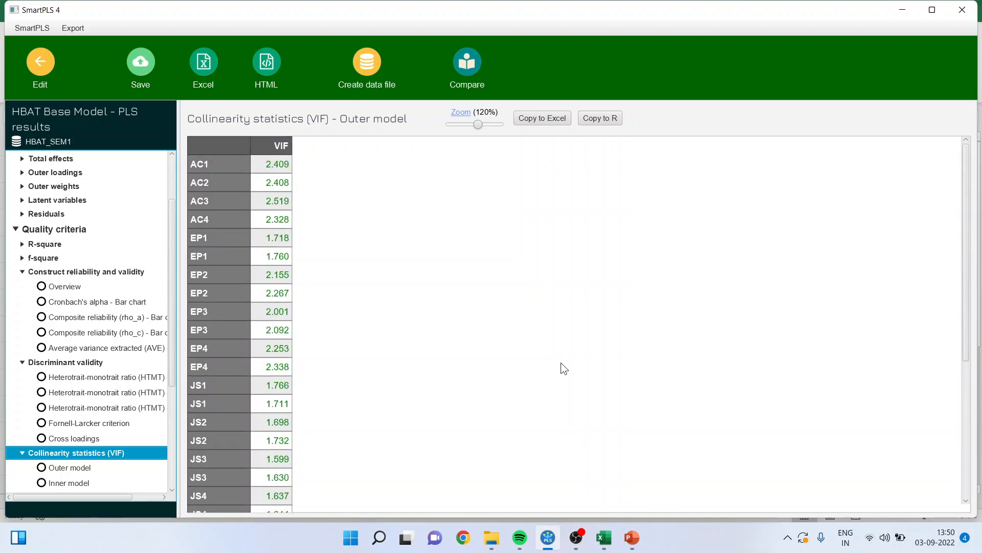
pyautogui.scroll(-4, 561, 363)
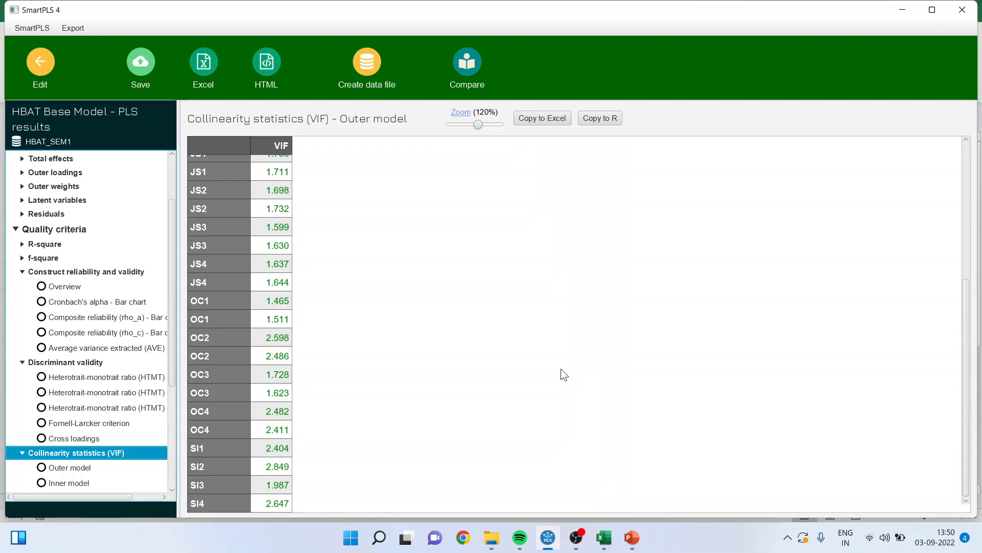
pyautogui.click(78, 467)
pyautogui.click(76, 479)
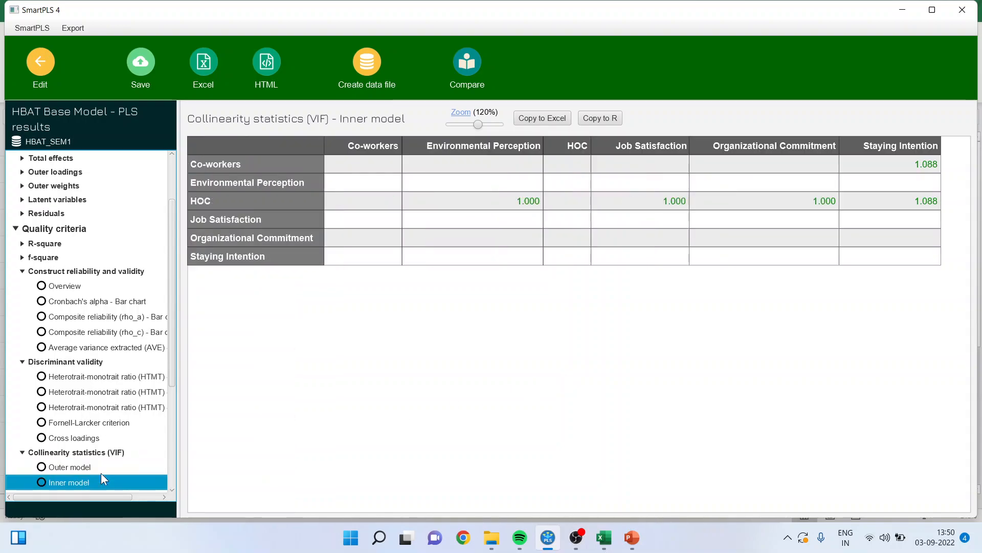
pyautogui.moveTo(439, 201); pyautogui.dragTo(858, 206)
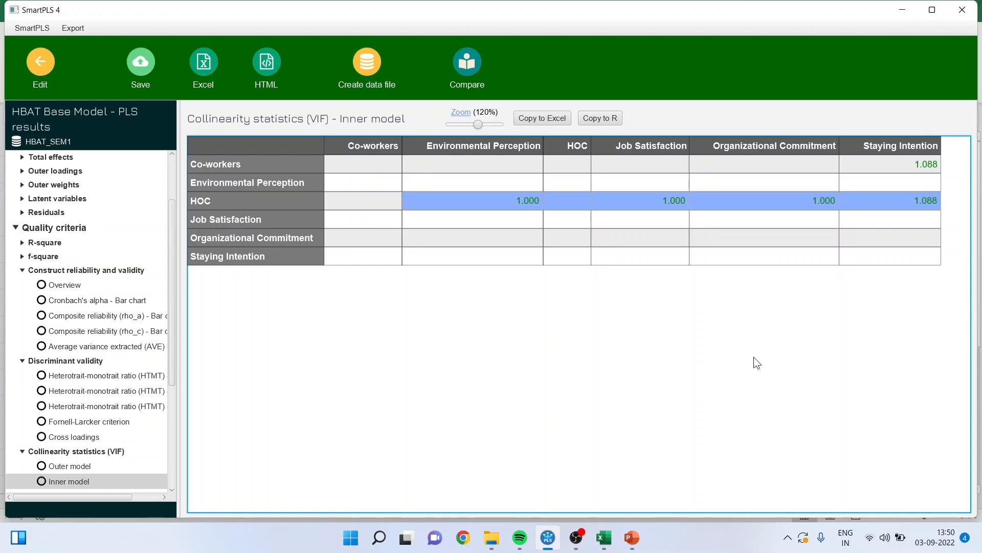
# Step: Review the HOC indicator weights and its paths to the lower-order constructs in the graphical output
pyautogui.moveTo(170, 265); pyautogui.dragTo(174, 185)
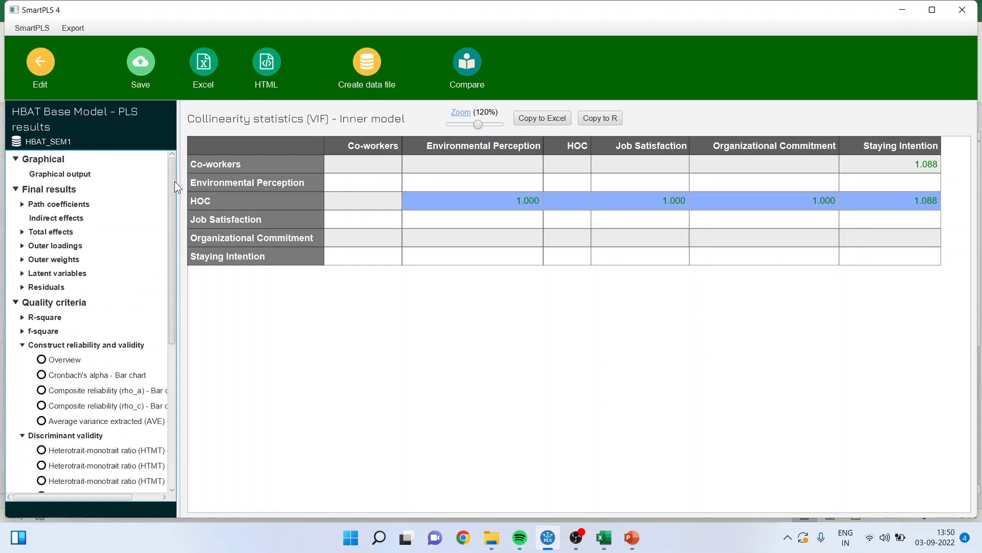
pyautogui.click(89, 175)
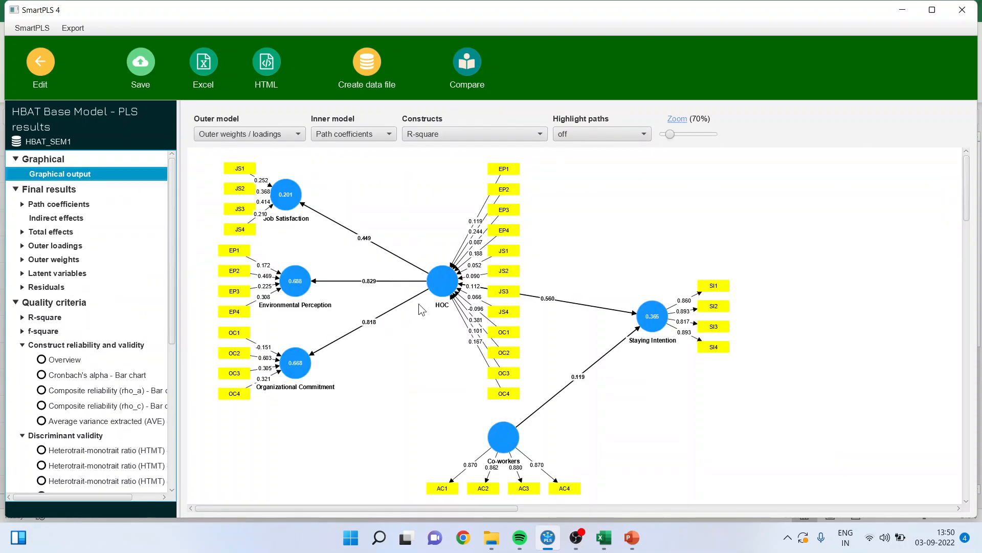
pyautogui.click(442, 288)
pyautogui.click(478, 299)
pyautogui.click(443, 290)
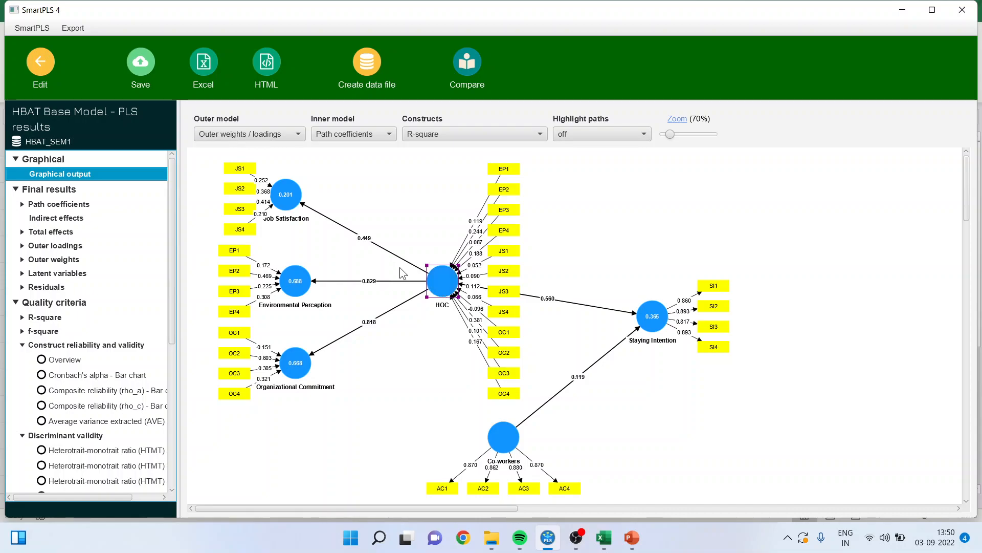
pyautogui.click(364, 238)
pyautogui.click(369, 322)
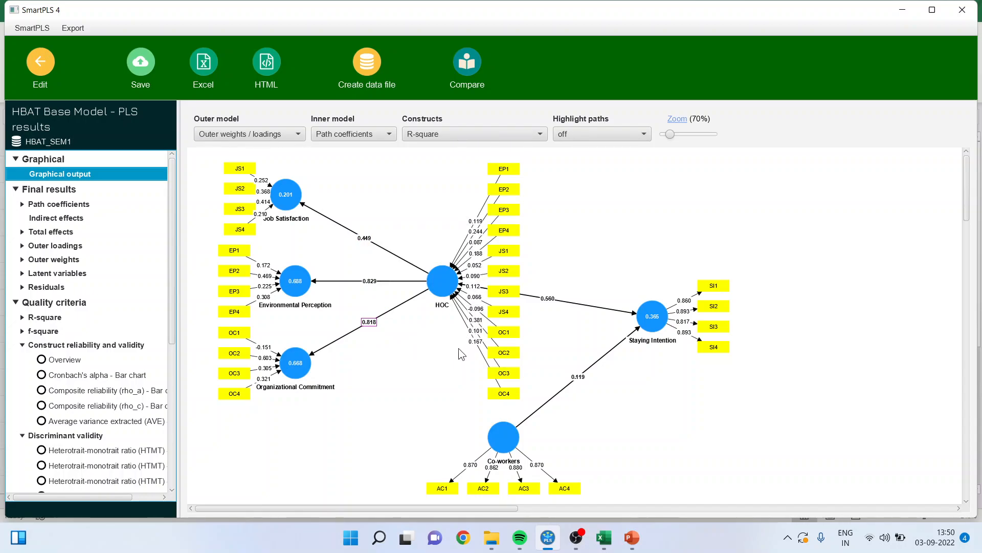
# Step: Inspect the Co-workers and Staying Intention constructs and the R-square results of the lower-order constructs in the graphical output
pyautogui.click(504, 436)
pyautogui.click(652, 320)
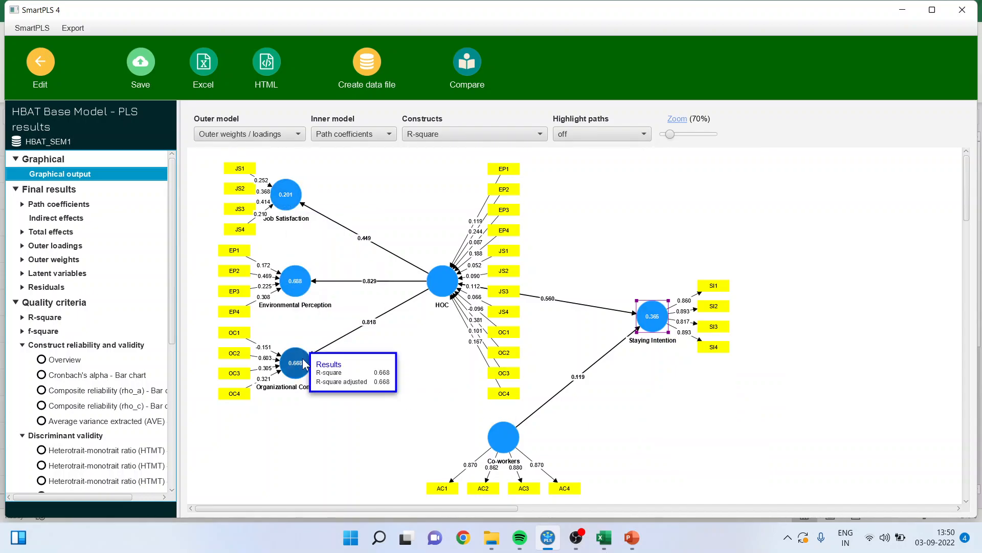
pyautogui.moveTo(290, 196)
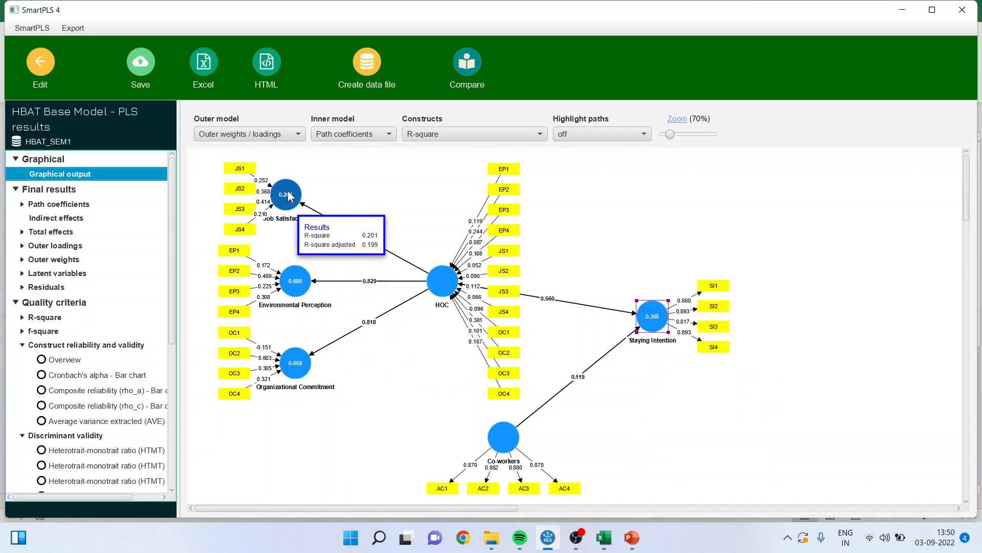
# Step: Return to the model, run Bootstrapping on it and open the bootstrapping results report
pyautogui.click(34, 73)
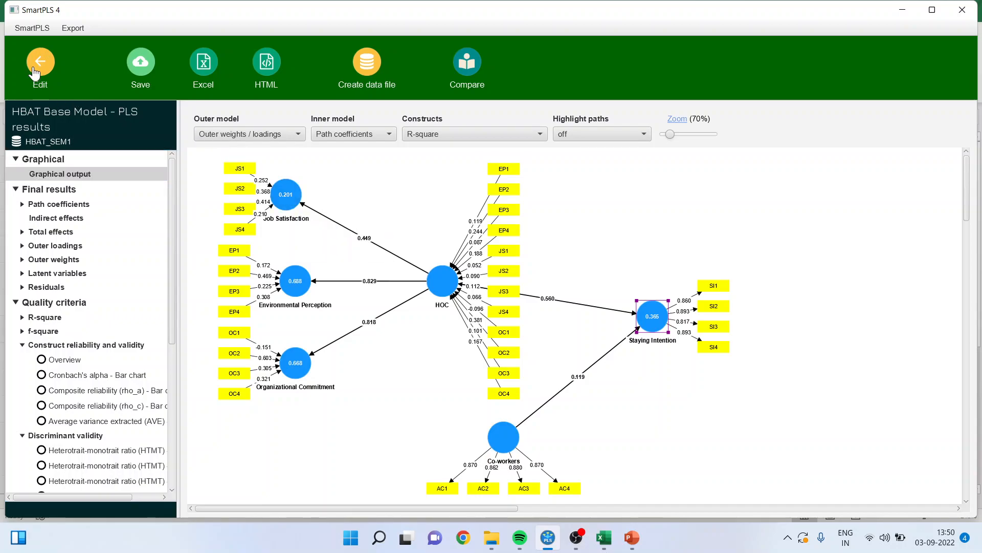
pyautogui.click(169, 67)
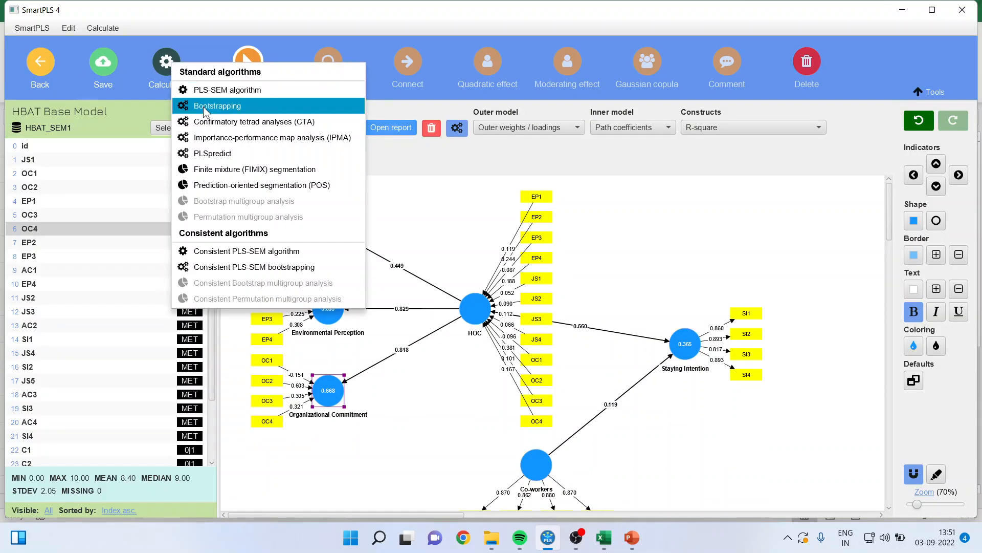
pyautogui.click(205, 106)
pyautogui.click(579, 467)
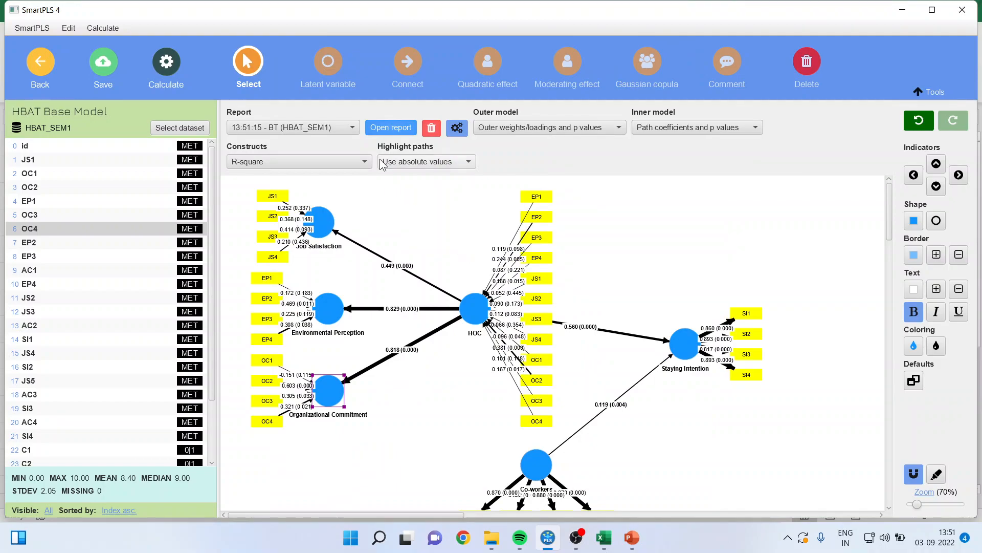
pyautogui.click(384, 128)
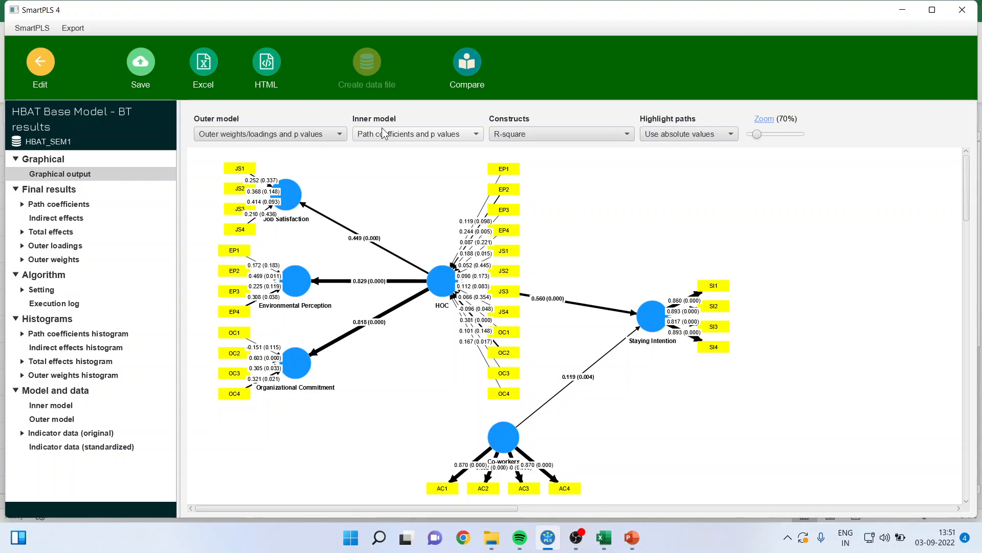
# Step: Check the bootstrapped outer weights table and inspect Job Satisfaction, Environmental Perception and Organizational Commitment in the graphical output
pyautogui.click(70, 259)
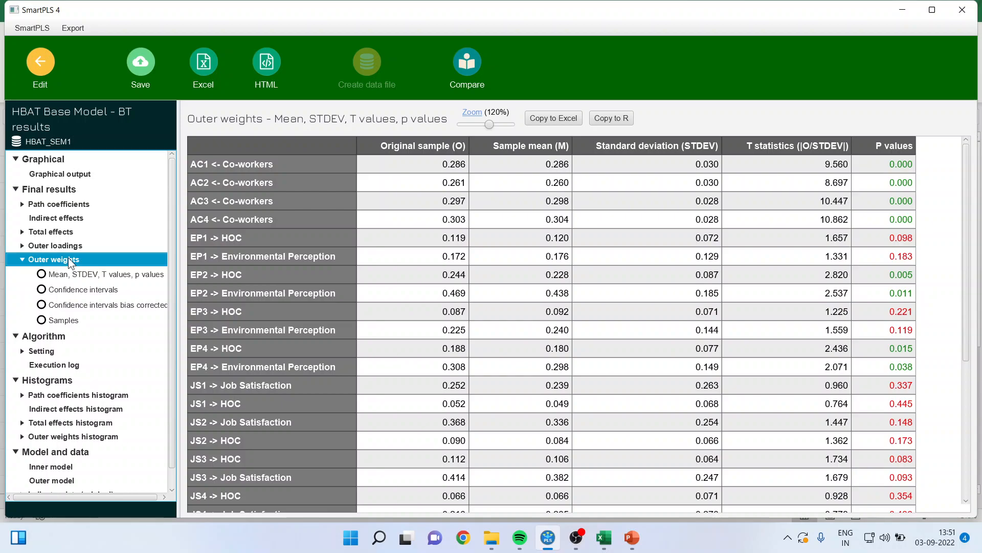
pyautogui.click(88, 174)
pyautogui.click(290, 204)
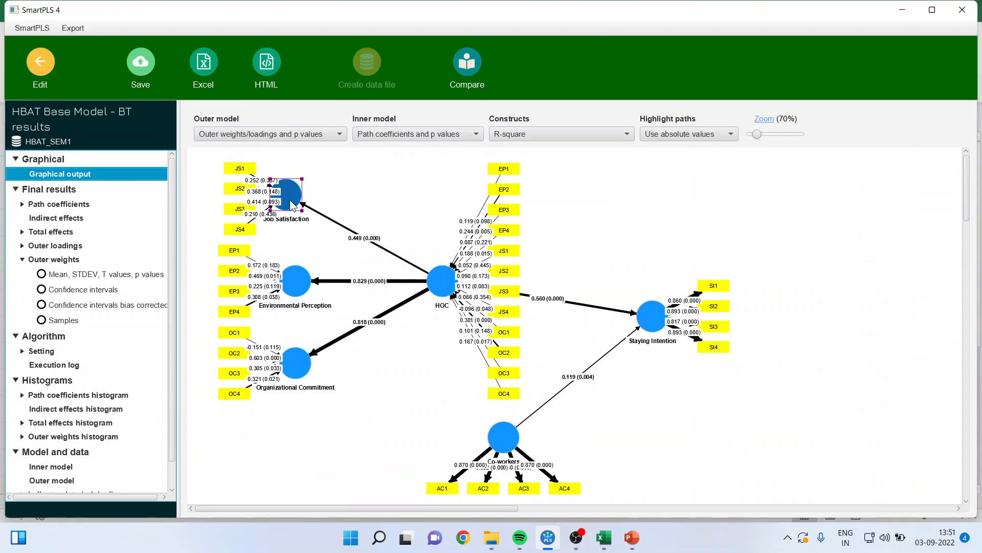
pyautogui.click(286, 287)
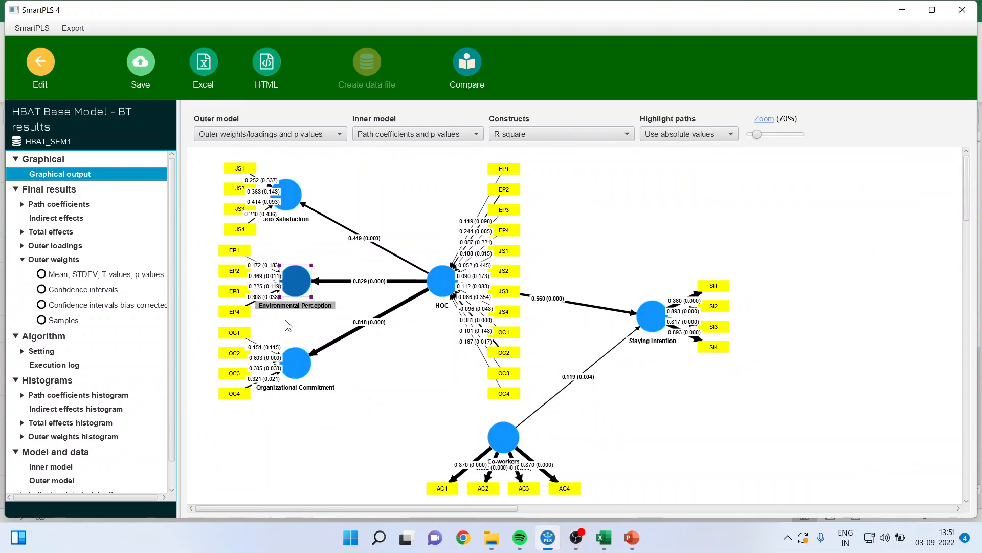
pyautogui.click(288, 358)
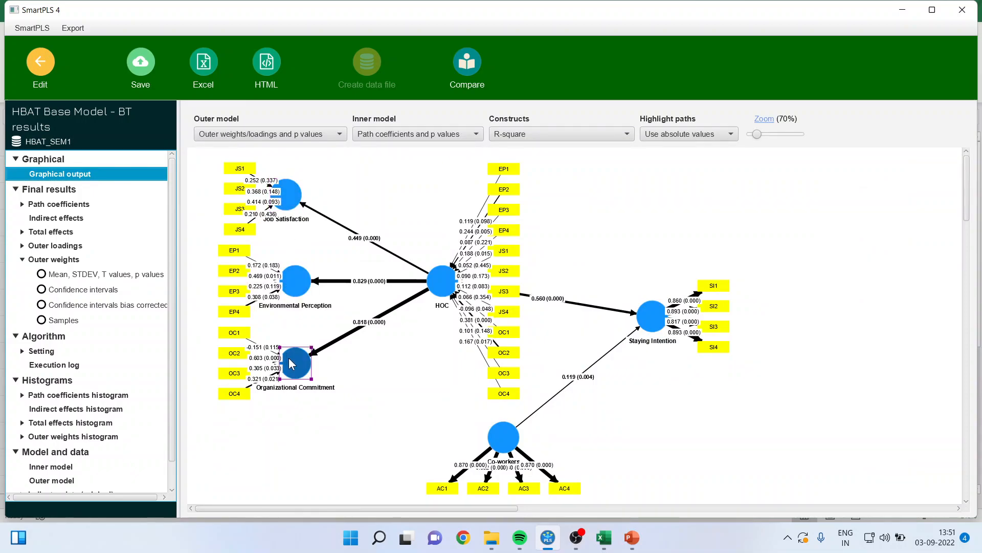
# Step: Examine the outer weights' mean, STDEV, T values and p values, highlighting the Job Satisfaction indicators' significance
pyautogui.click(90, 276)
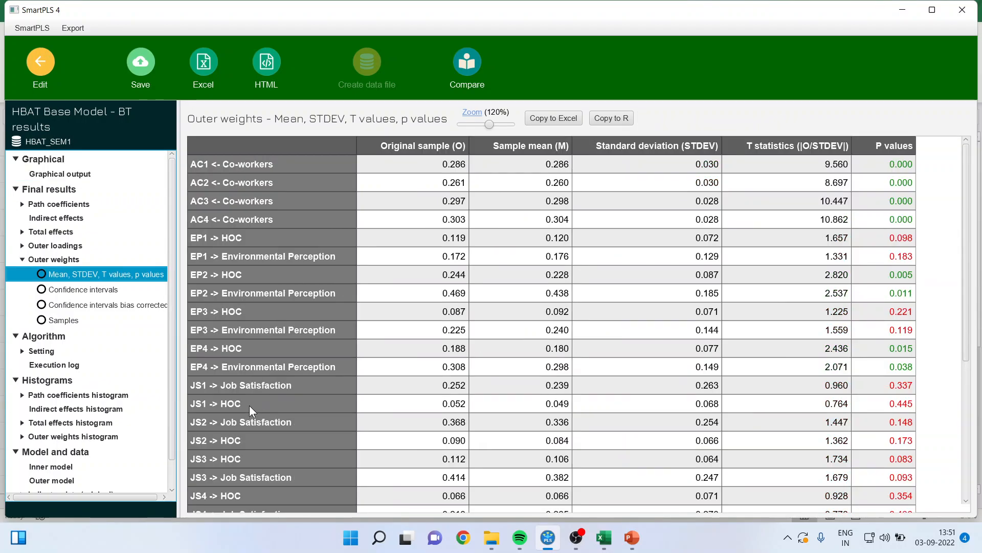
pyautogui.moveTo(261, 384); pyautogui.dragTo(898, 388)
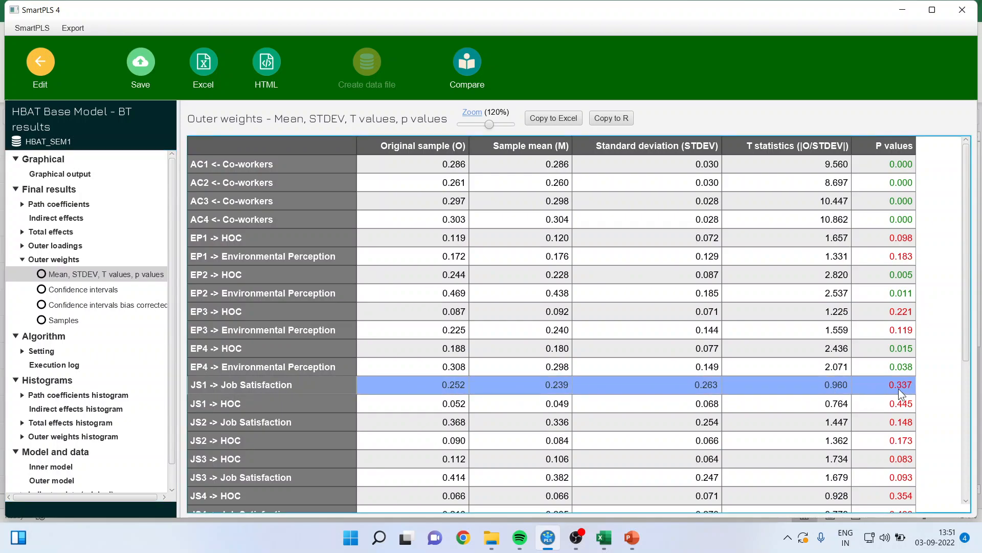
pyautogui.click(893, 422)
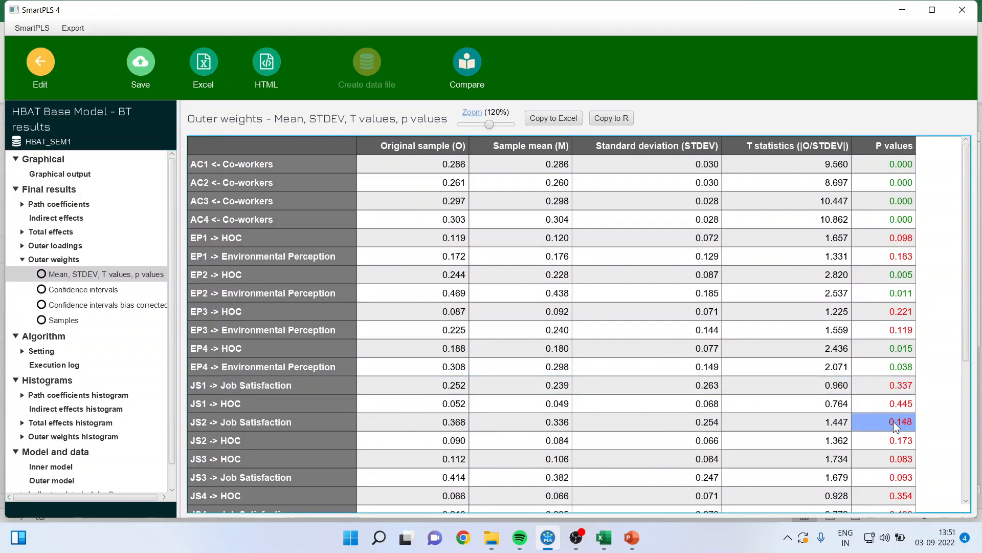
pyautogui.click(891, 465)
pyautogui.click(896, 495)
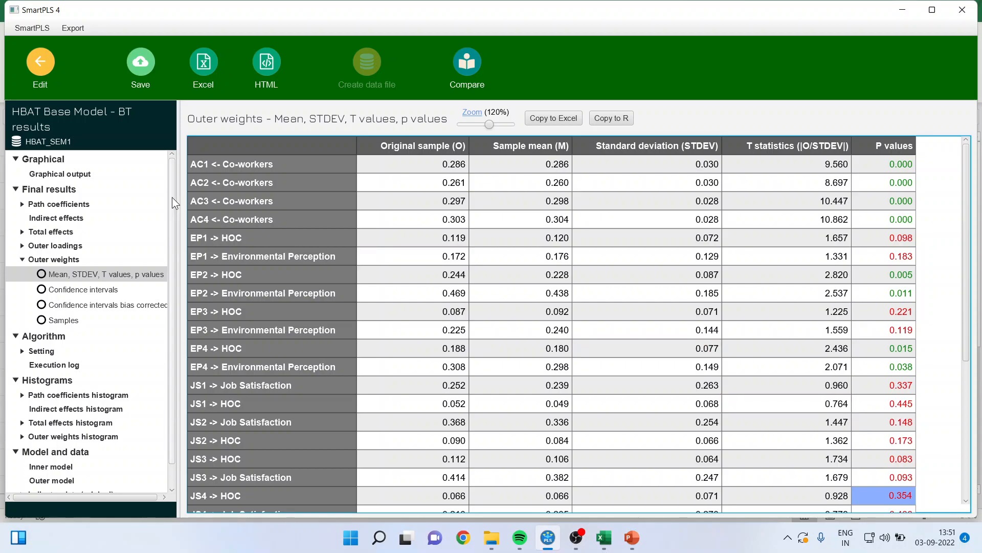
# Step: Return to the model and locate indicator JS1 on both the Job Satisfaction construct and the HOC
pyautogui.click(34, 67)
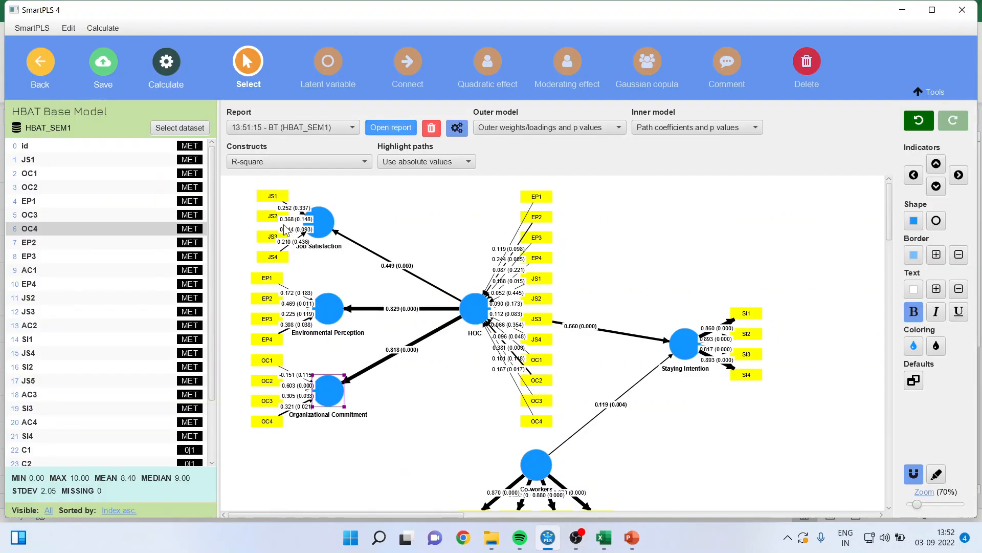
pyautogui.click(272, 197)
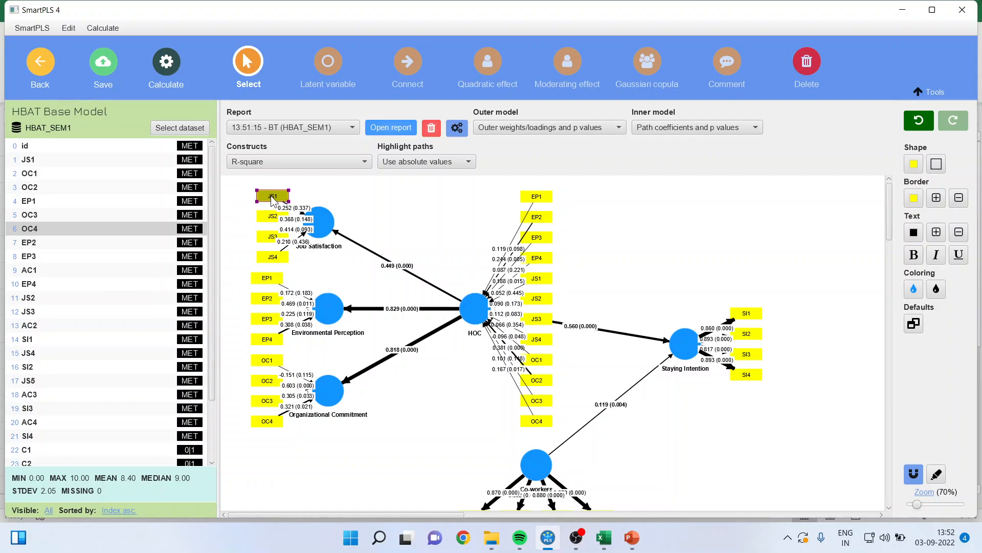
pyautogui.click(542, 279)
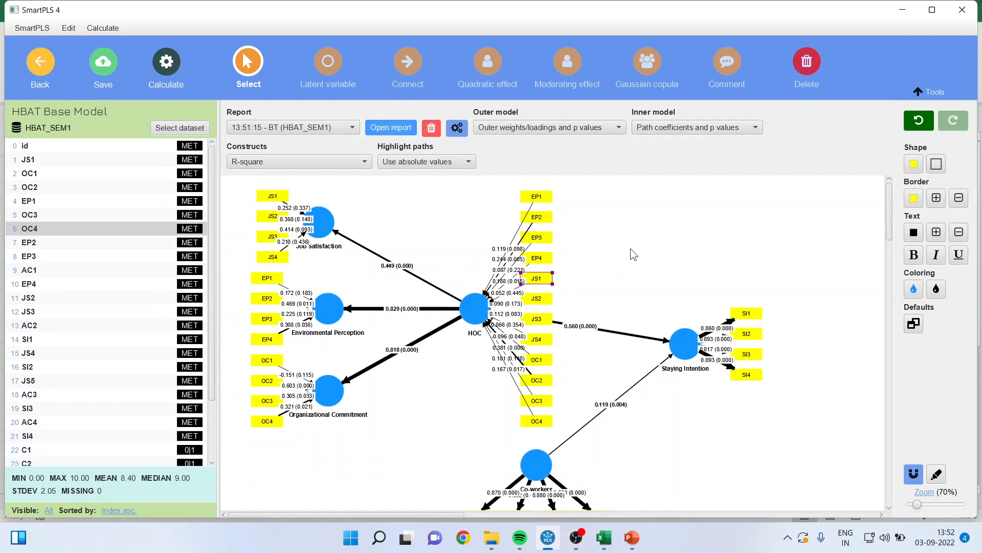
# Step: Reopen the bootstrapping report and highlight the outer weight p values of JS1 to JS4 on Job Satisfaction
pyautogui.click(387, 128)
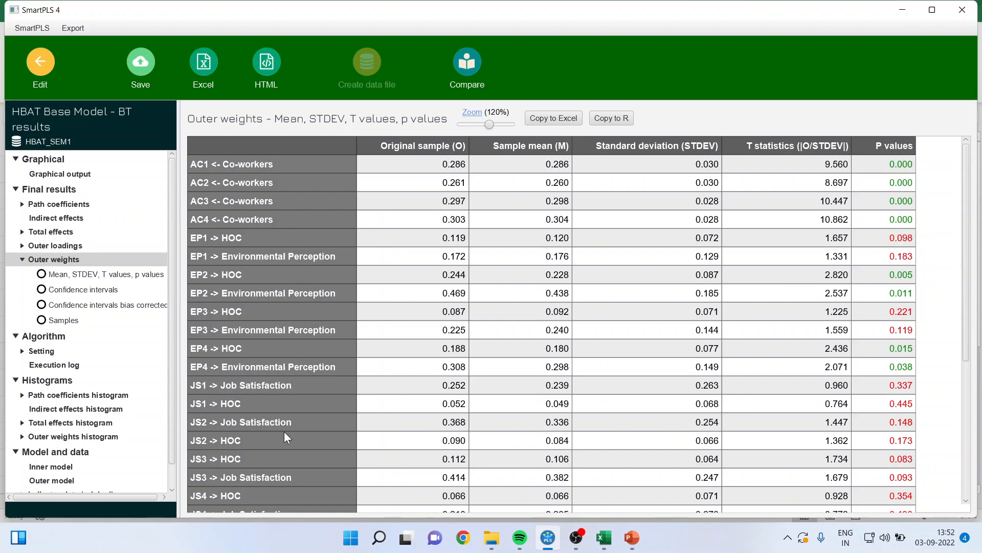
pyautogui.click(876, 385)
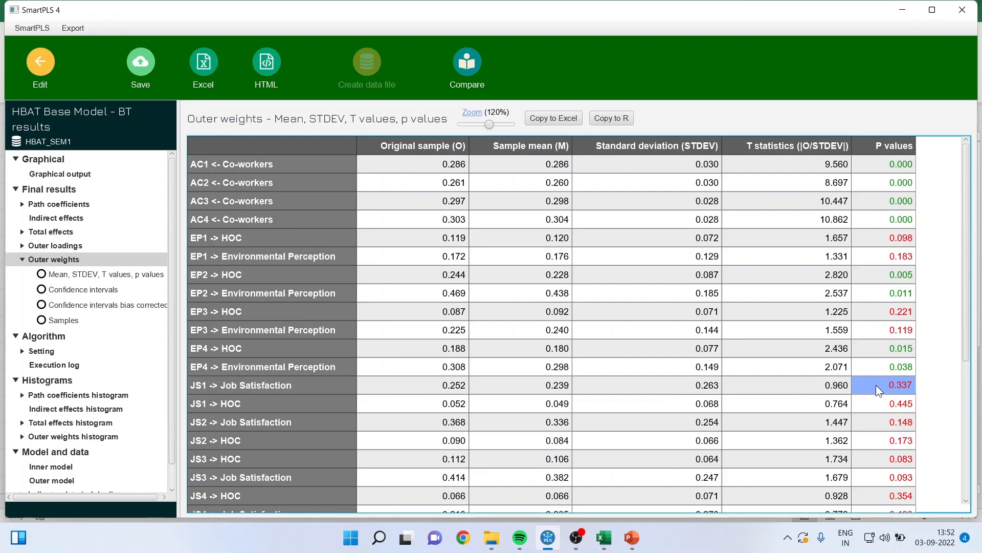
pyautogui.click(878, 426)
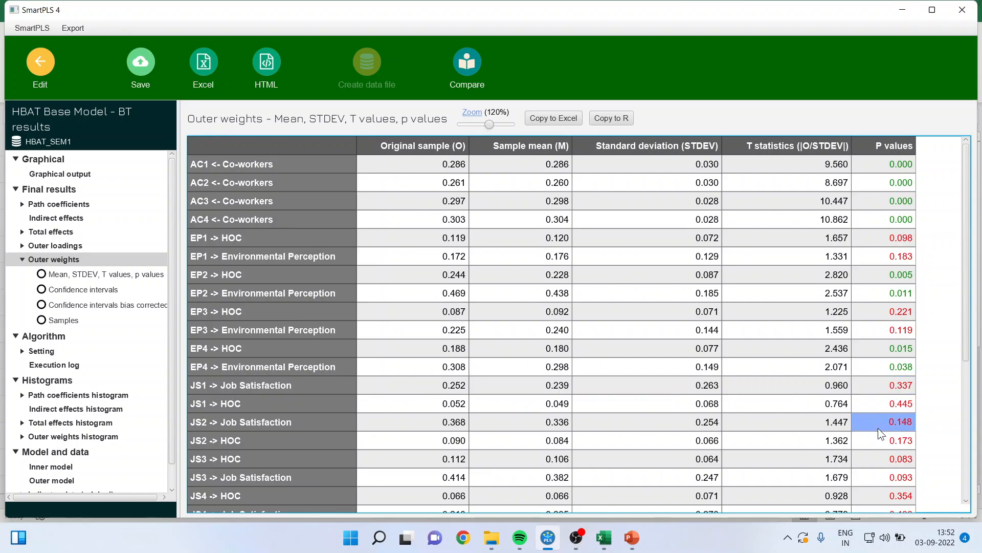
pyautogui.click(886, 478)
pyautogui.scroll(-3, 881, 464)
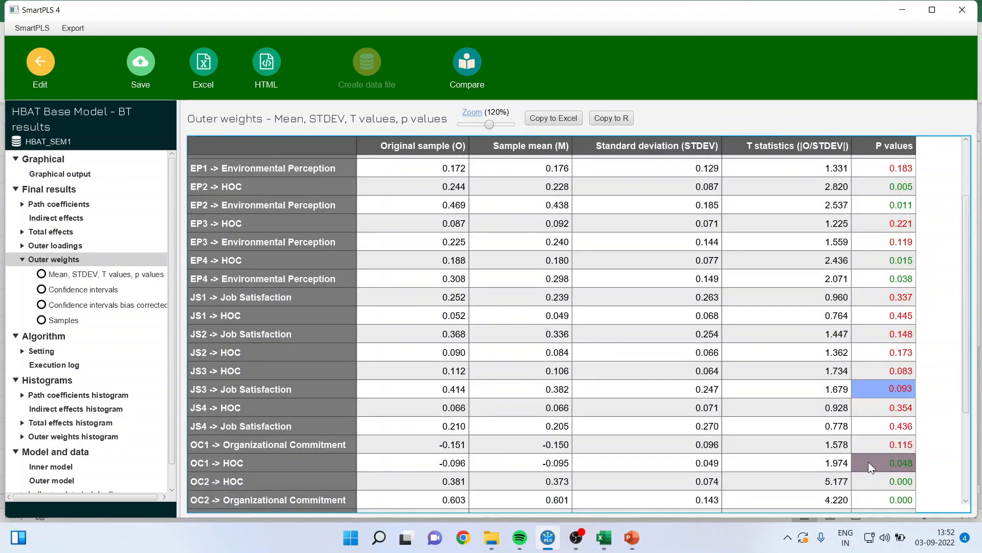
pyautogui.click(896, 429)
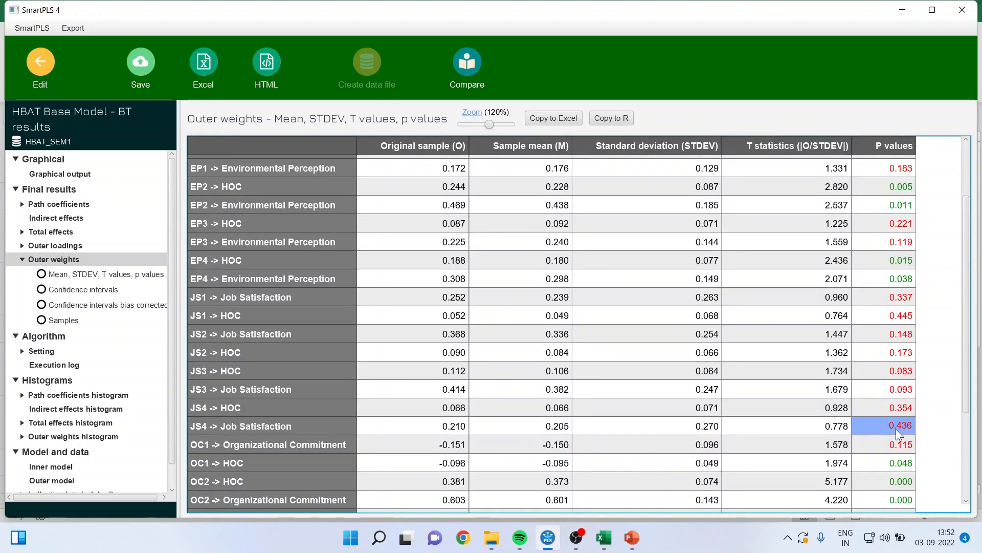
# Step: Review the significance of the bootstrapped outer loadings, checking back with the model and the report's graphical output
pyautogui.click(54, 246)
pyautogui.moveTo(966, 284); pyautogui.dragTo(968, 259)
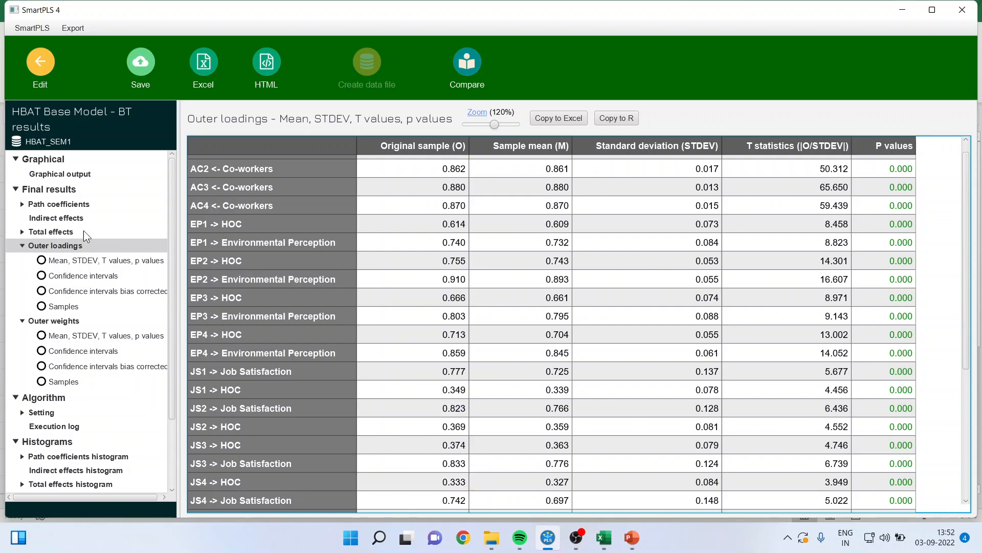
pyautogui.click(40, 66)
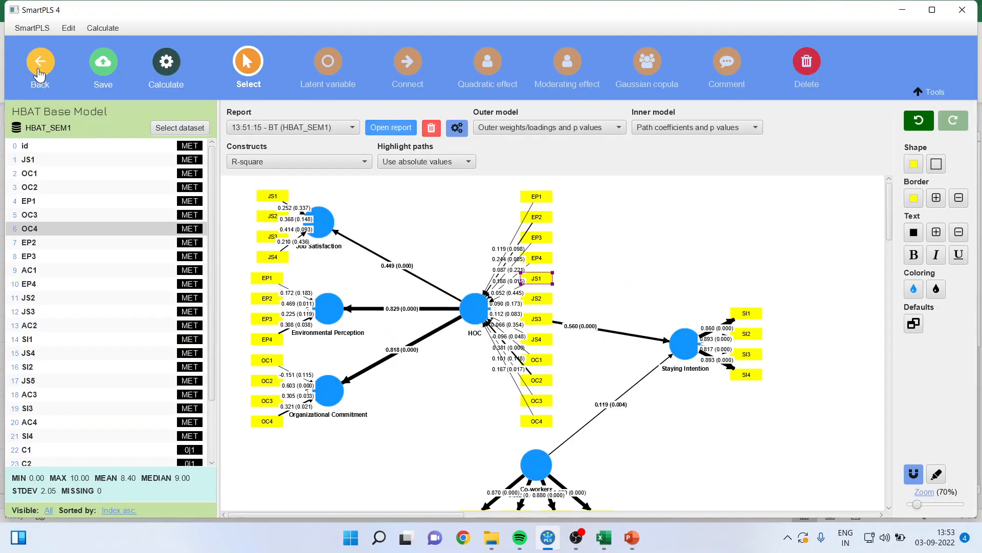
pyautogui.click(391, 128)
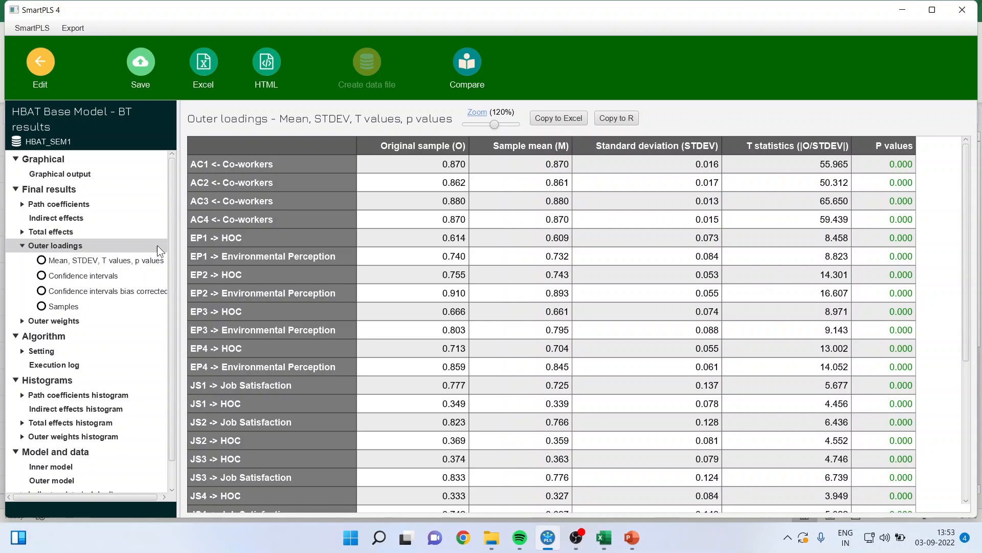
pyautogui.click(75, 175)
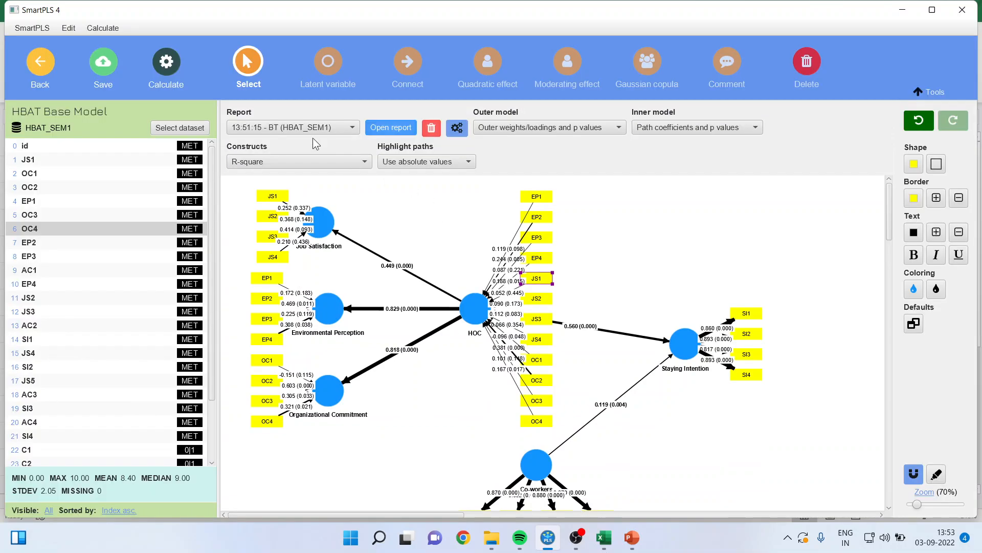
# Step: Run the PLS-SEM algorithm on the HBAT base model and open its results report
pyautogui.click(162, 72)
pyautogui.click(204, 86)
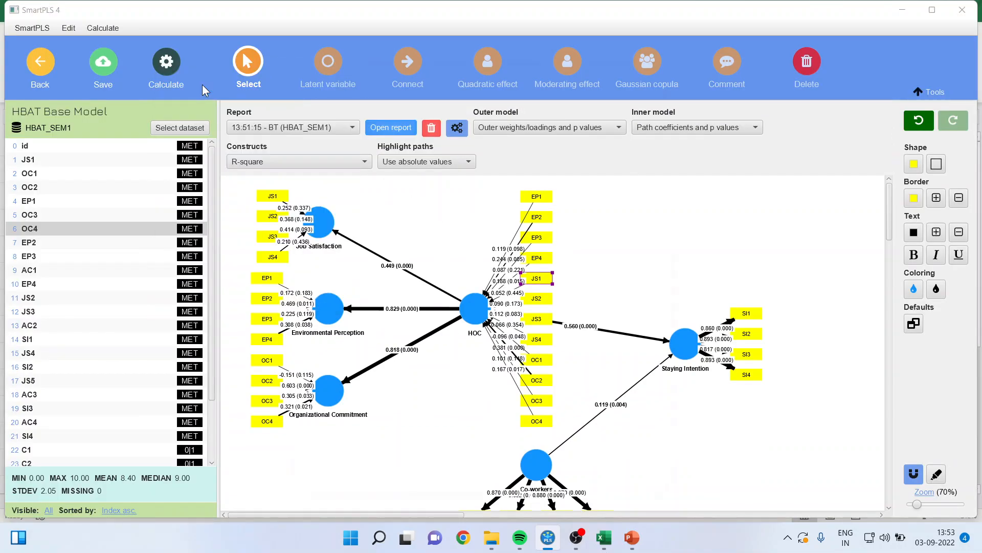
pyautogui.click(624, 466)
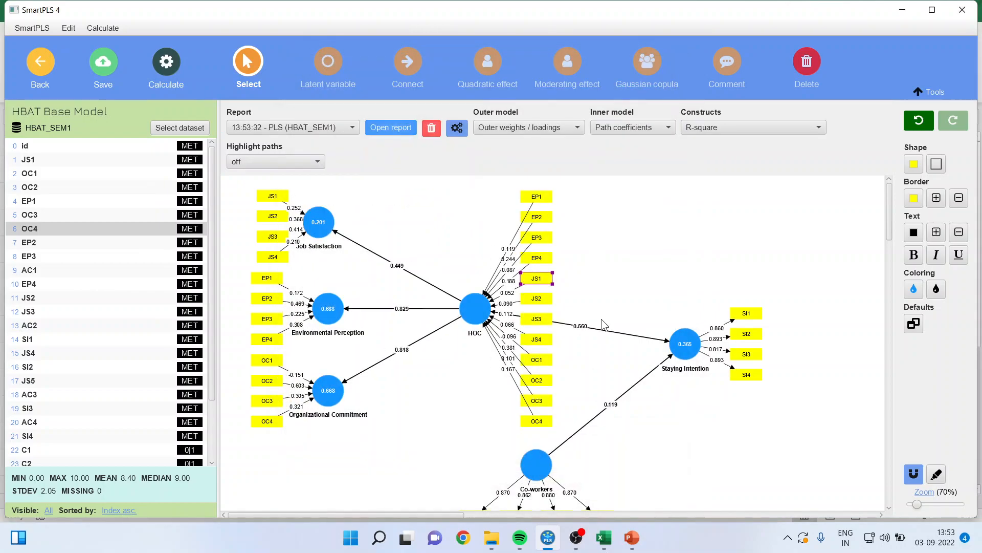
pyautogui.click(403, 130)
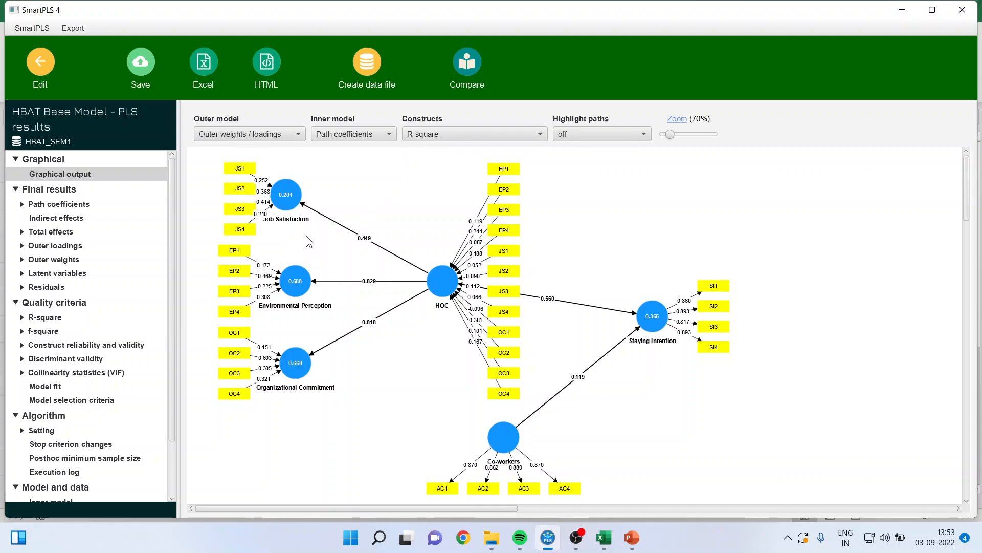
# Step: Create a data file named "HBAT_SEM1 derived from PLS results-1" in the demo project, including manifest and latent variable scores
pyautogui.click(285, 196)
pyautogui.click(299, 295)
pyautogui.click(298, 368)
pyautogui.click(362, 65)
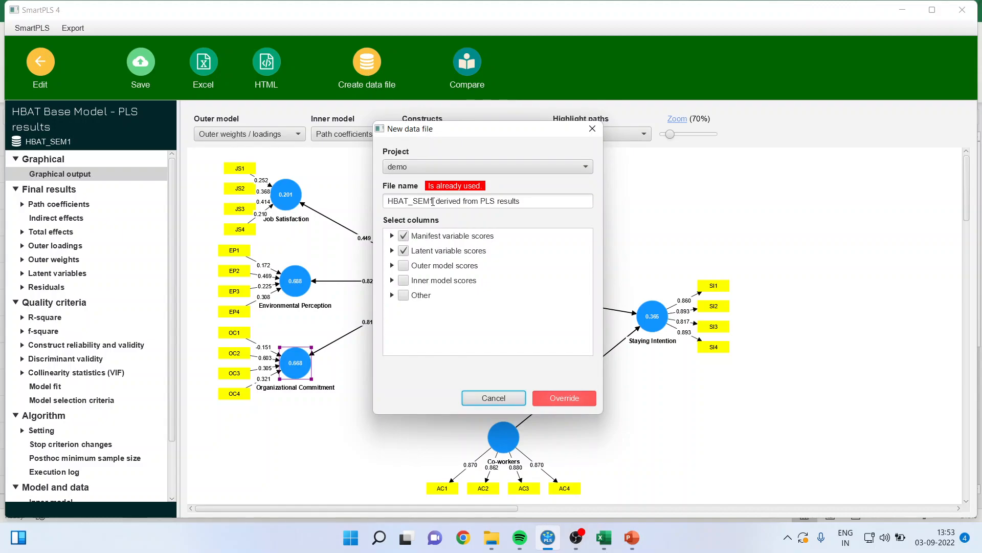
pyautogui.click(523, 202)
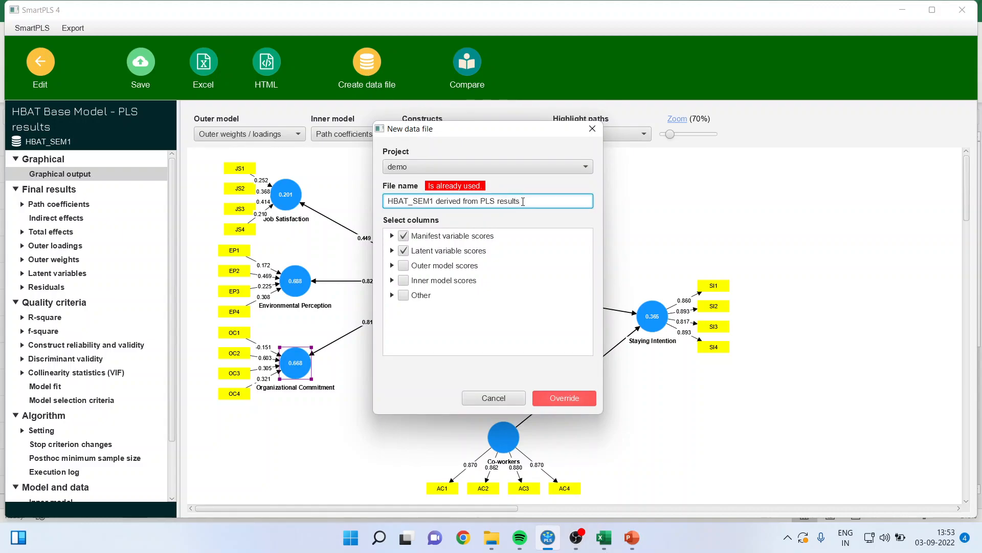
pyautogui.write('-1')
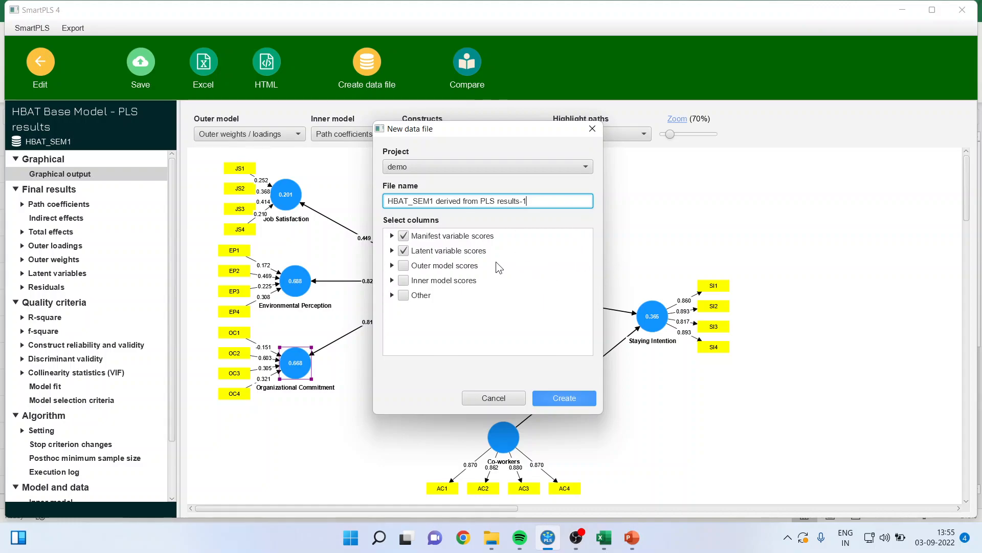
pyautogui.click(566, 402)
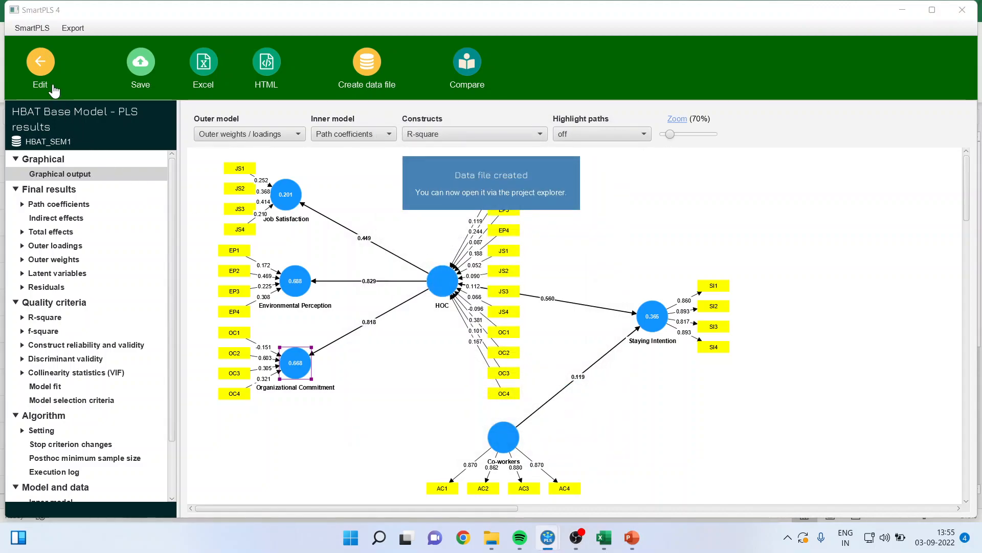
# Step: Return to the model, switch its dataset to "HBAT_SEM1 derived from PLS results-1" and locate the latent variable scores among its indicators
pyautogui.click(40, 66)
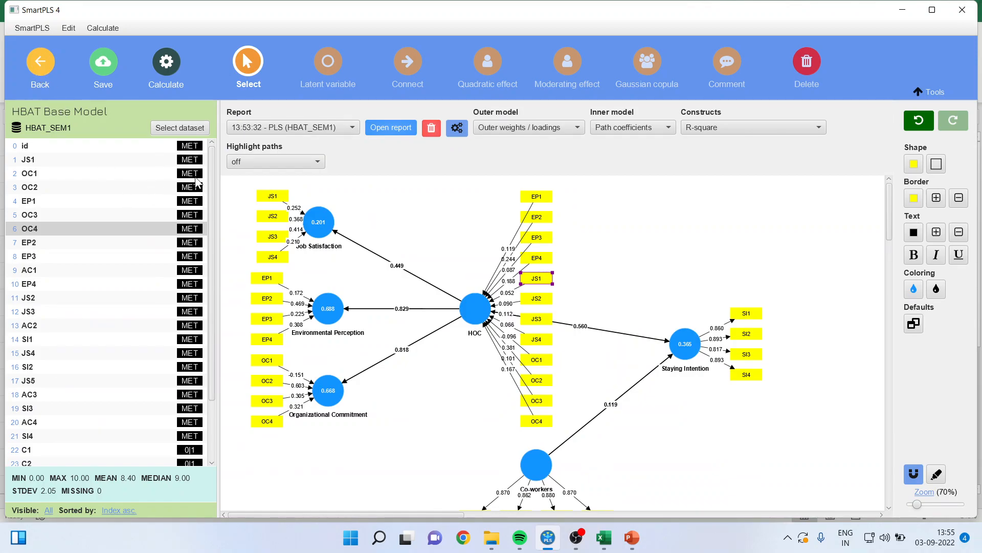
pyautogui.moveTo(213, 190); pyautogui.dragTo(215, 298)
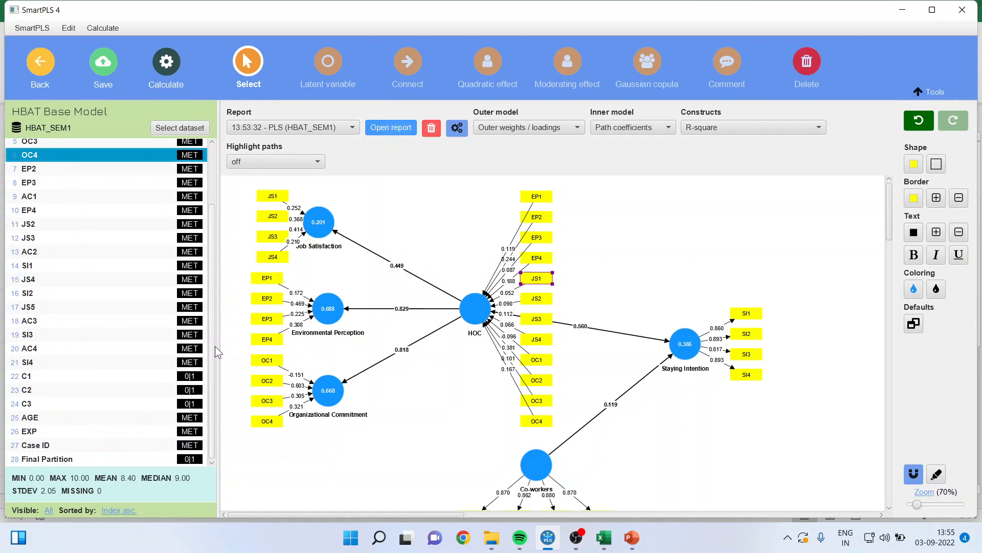
pyautogui.scroll(2, 215, 353)
pyautogui.click(178, 128)
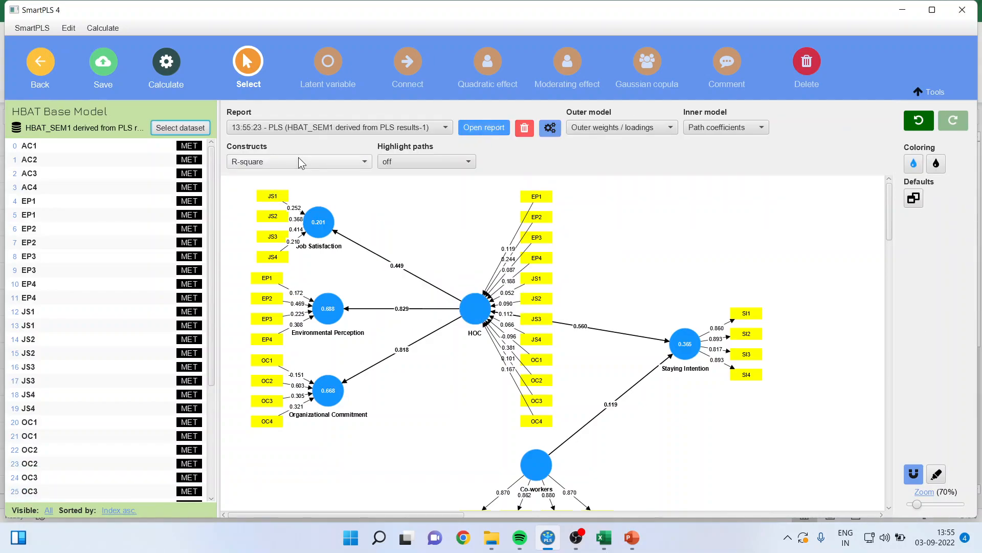
pyautogui.scroll(-3, 214, 324)
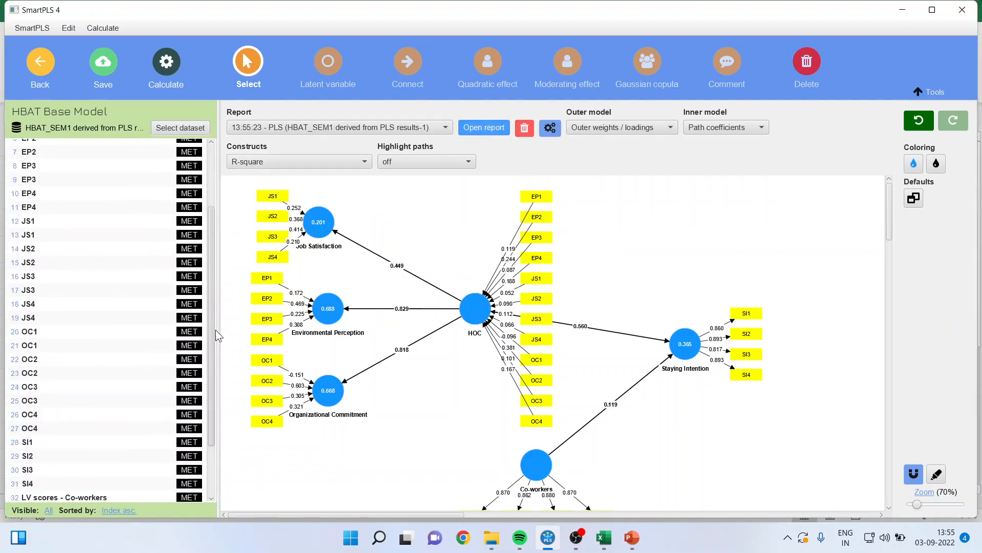
pyautogui.scroll(-2, 215, 324)
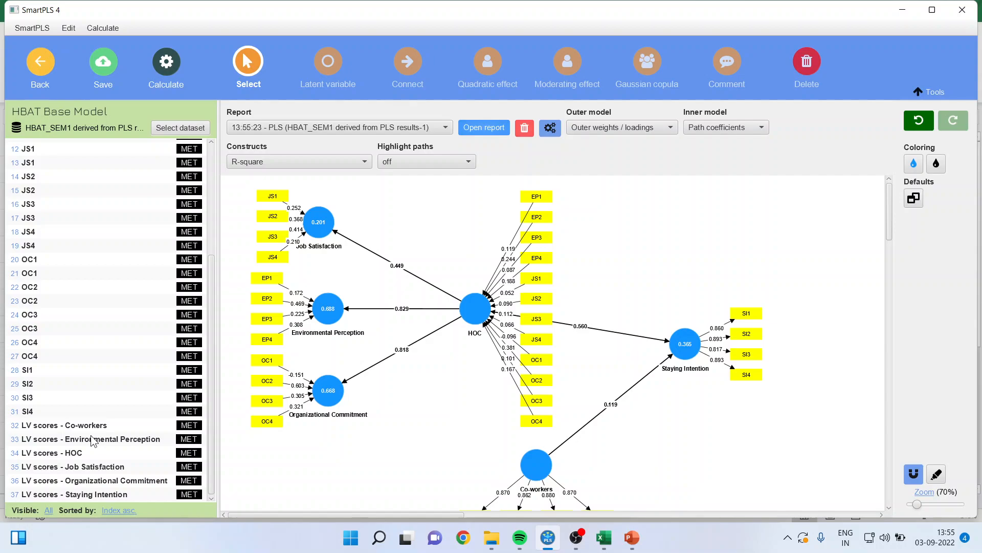
# Step: Delete the HOC and its three lower-order constructs with all their indicators from the model
pyautogui.moveTo(240, 182); pyautogui.dragTo(517, 422)
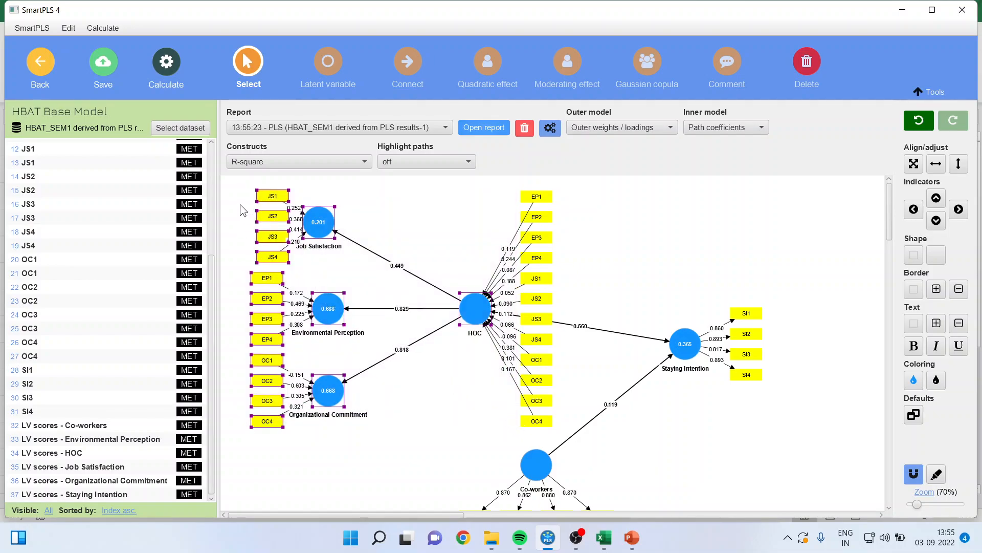
pyautogui.moveTo(240, 185); pyautogui.dragTo(563, 434)
pyautogui.press('Delete')
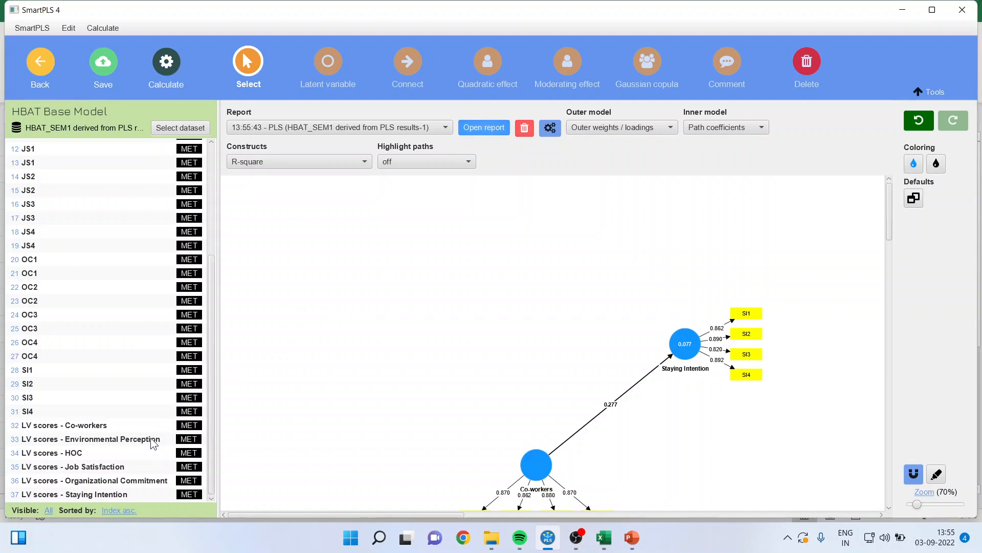
# Step: Create a construct named HOC from the Environmental Perception, Job Satisfaction and Organizational Commitment latent variable scores, and move it closer to the other constructs
pyautogui.click(118, 480)
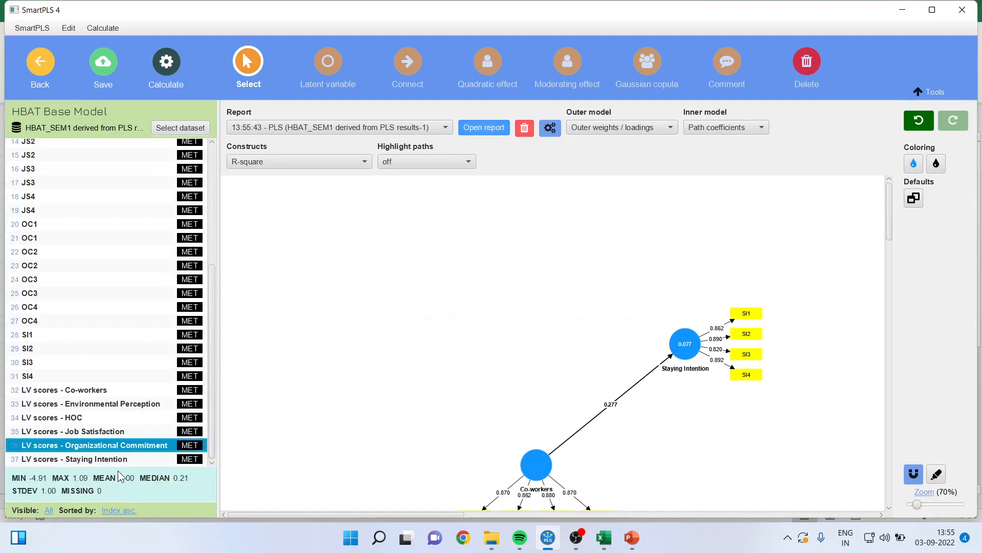
pyautogui.keyDown('ctrl'); pyautogui.click(113, 433); pyautogui.keyUp('ctrl')
pyautogui.keyDown('ctrl'); pyautogui.click(134, 417); pyautogui.keyUp('ctrl')
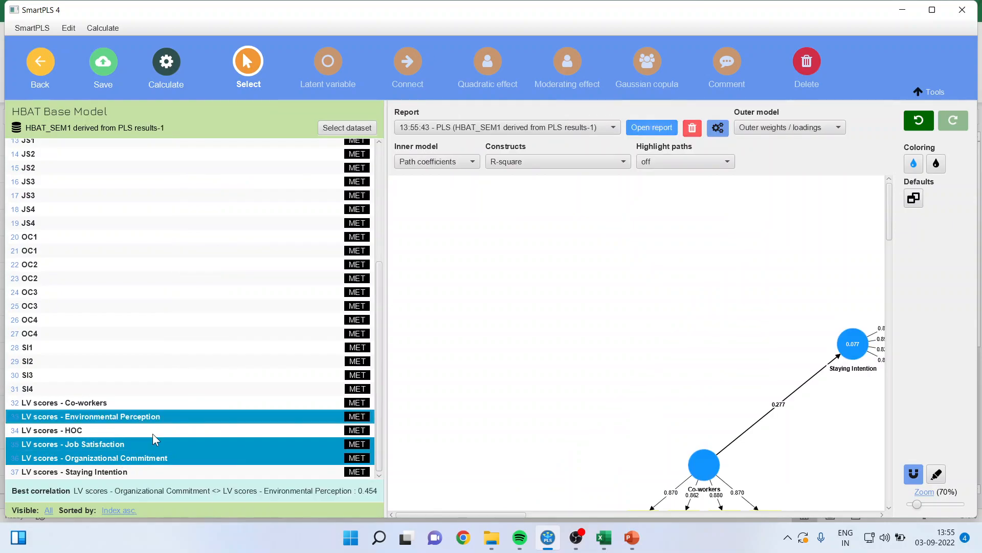
pyautogui.moveTo(178, 417); pyautogui.dragTo(482, 307)
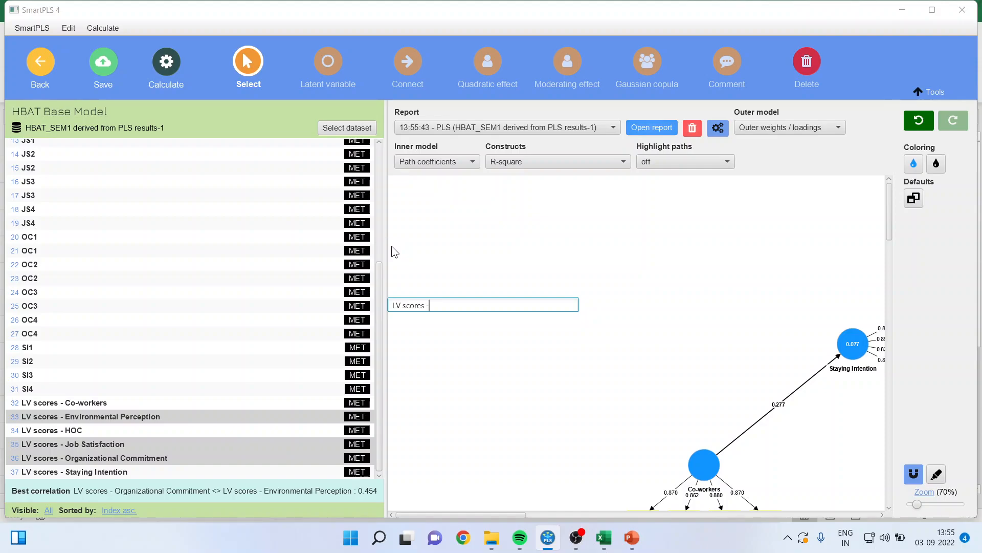
pyautogui.press('BackSpace')
pyautogui.press('BackSpace')
pyautogui.press('BackSpace')
pyautogui.press('BackSpace')
pyautogui.press('BackSpace')
pyautogui.press('BackSpace')
pyautogui.press('BackSpace')
pyautogui.press('BackSpace')
pyautogui.press('BackSpace')
pyautogui.press('BackSpace')
pyautogui.press('BackSpace')
pyautogui.write('HOC')
pyautogui.press('Return')
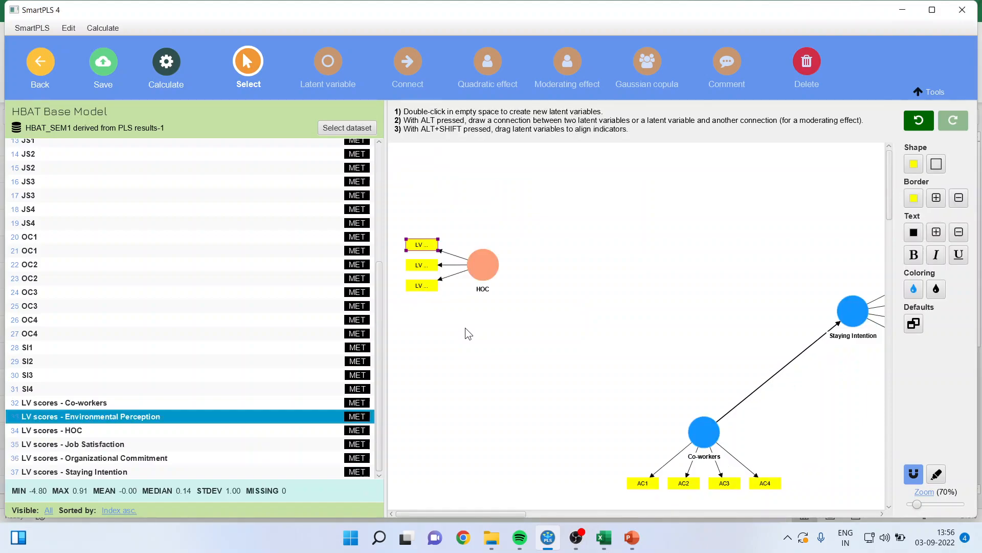
pyautogui.moveTo(387, 173); pyautogui.dragTo(234, 178)
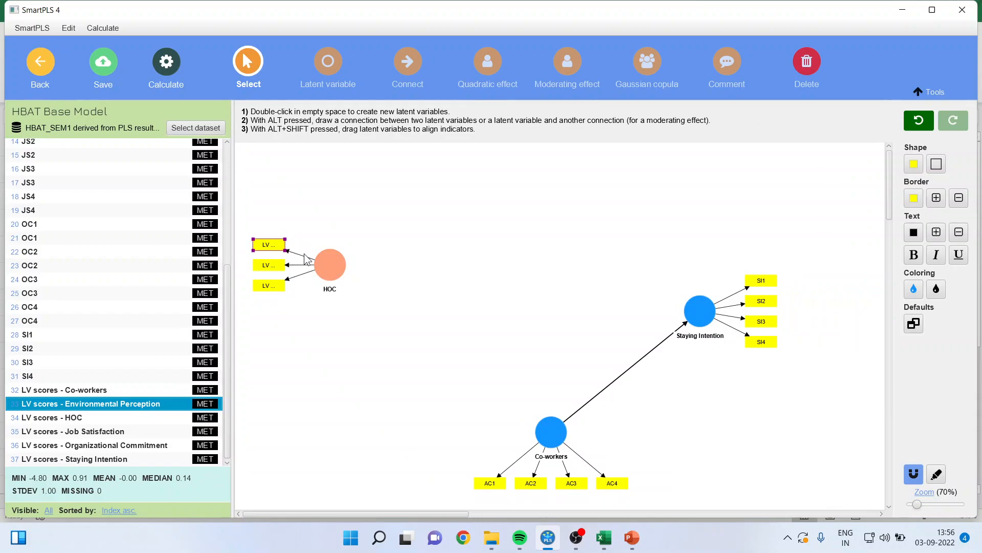
pyautogui.moveTo(333, 265); pyautogui.dragTo(409, 244)
# Step: Shorten the caption of the HOC's first indicator to "Environmental Perception" by removing its "LV scores -" prefix
pyautogui.click(358, 223)
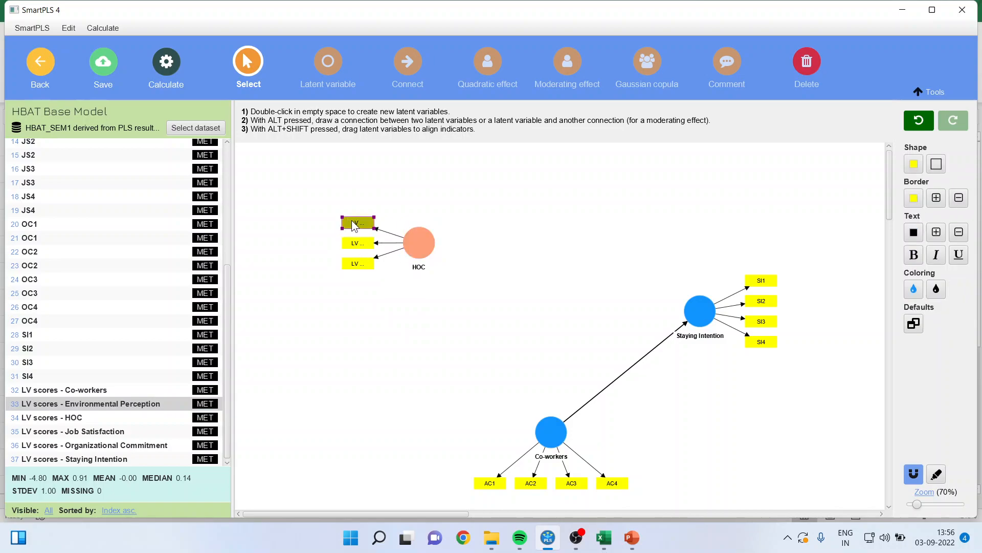
pyautogui.doubleClick(356, 223)
pyautogui.click(421, 214)
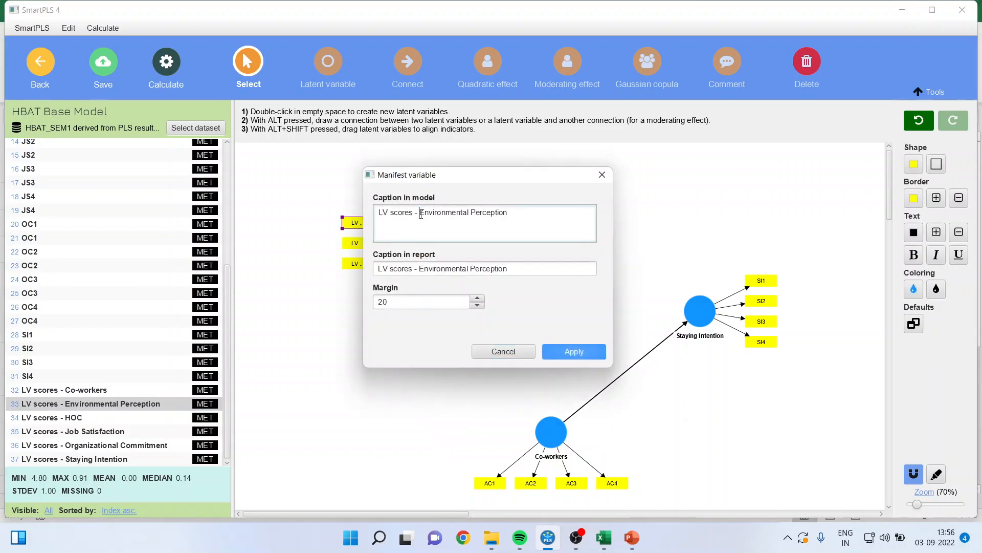
pyautogui.press('BackSpace')
pyautogui.press('BackSpace')
pyautogui.press('BackSpace')
pyautogui.press('BackSpace')
pyautogui.press('BackSpace')
pyautogui.press('BackSpace')
pyautogui.press('BackSpace')
pyautogui.press('BackSpace')
pyautogui.press('BackSpace')
pyautogui.press('BackSpace')
pyautogui.press('BackSpace')
pyautogui.press('BackSpace')
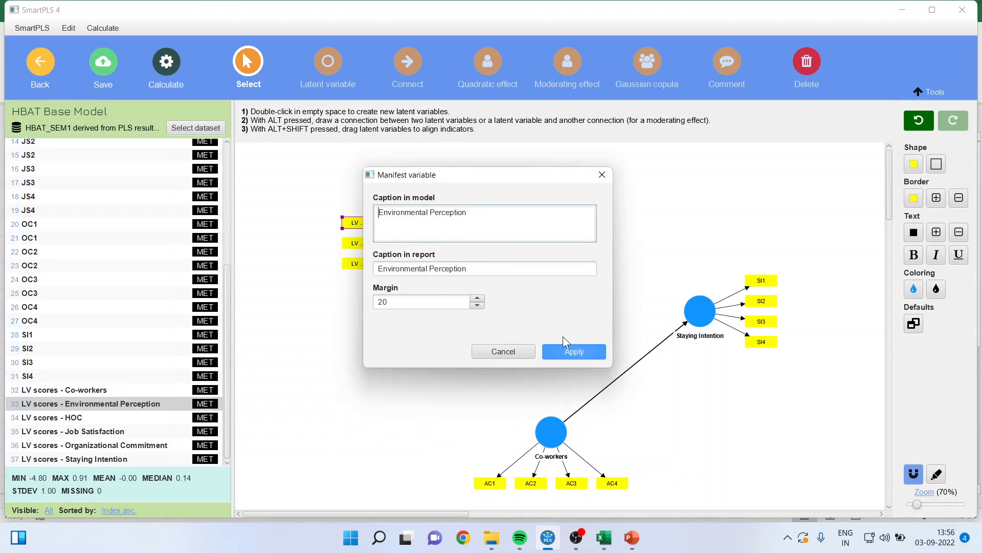
pyautogui.click(569, 349)
# Step: Shorten the caption of the HOC's middle indicator to "Job Satisfaction" by removing its "LV scores -" prefix
pyautogui.doubleClick(354, 242)
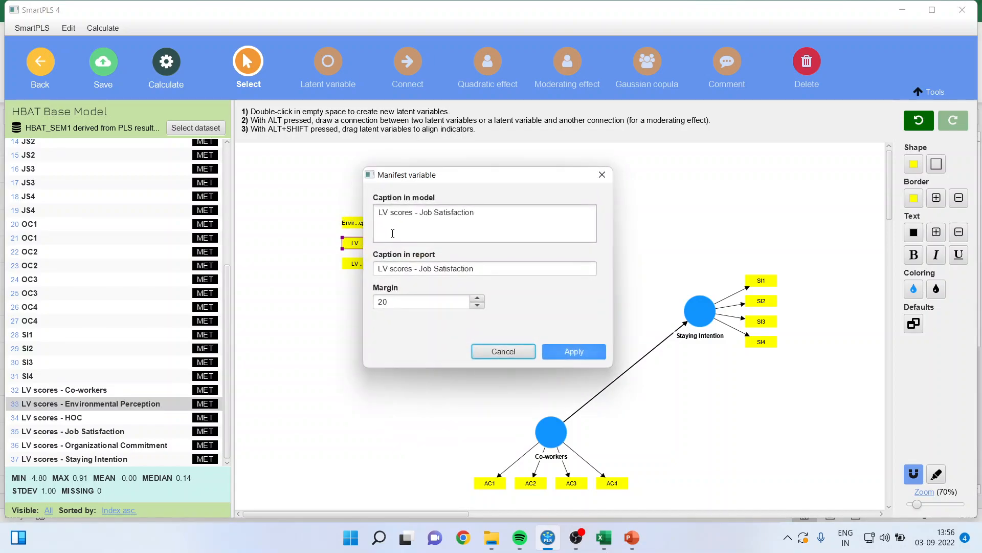
pyautogui.click(420, 215)
pyautogui.press('BackSpace')
pyautogui.press('BackSpace')
pyautogui.press('BackSpace')
pyautogui.press('BackSpace')
pyautogui.press('BackSpace')
pyautogui.press('BackSpace')
pyautogui.press('BackSpace')
pyautogui.press('BackSpace')
pyautogui.press('BackSpace')
pyautogui.press('BackSpace')
pyautogui.press('BackSpace')
pyautogui.press('BackSpace')
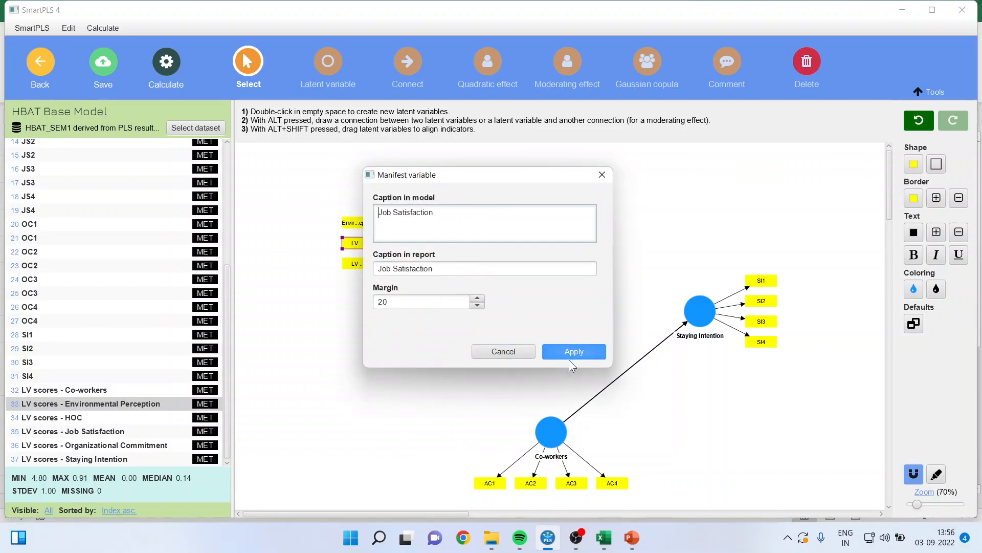
pyautogui.click(568, 352)
# Step: Shorten the caption of the HOC's last indicator to "Organizational Commitment" by removing its "LV scores -" prefix
pyautogui.doubleClick(362, 266)
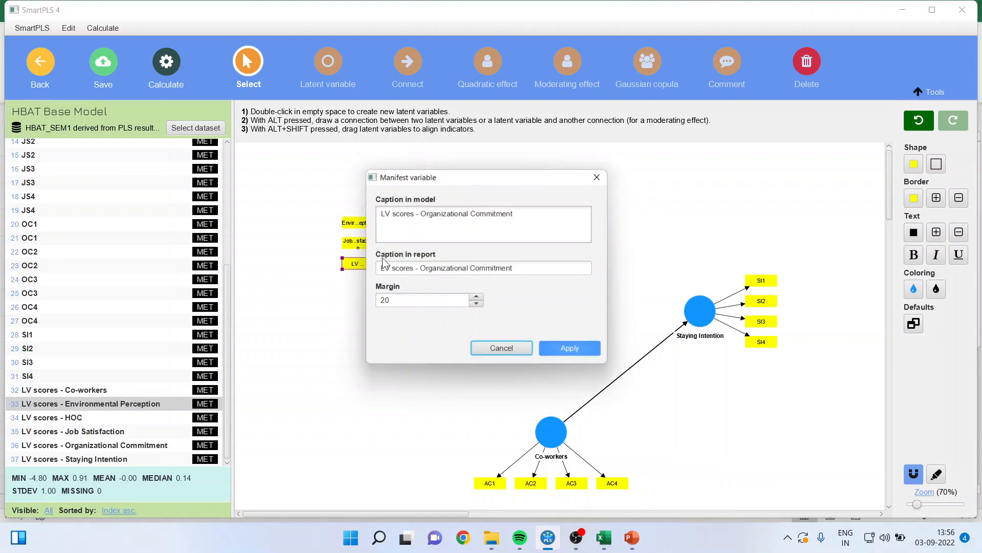
pyautogui.click(422, 212)
pyautogui.press('BackSpace')
pyautogui.press('BackSpace')
pyautogui.press('BackSpace')
pyautogui.press('BackSpace')
pyautogui.press('BackSpace')
pyautogui.press('BackSpace')
pyautogui.press('BackSpace')
pyautogui.press('BackSpace')
pyautogui.press('BackSpace')
pyautogui.press('BackSpace')
pyautogui.press('BackSpace')
pyautogui.press('BackSpace')
pyautogui.click(550, 352)
# Step: Enlarge the HOC's three indicator boxes so that their full captions fit
pyautogui.click(364, 266)
pyautogui.moveTo(343, 271); pyautogui.dragTo(312, 287)
pyautogui.click(343, 221)
pyautogui.moveTo(342, 218); pyautogui.dragTo(330, 202)
pyautogui.click(356, 244)
pyautogui.moveTo(342, 249); pyautogui.dragTo(315, 249)
pyautogui.click(441, 199)
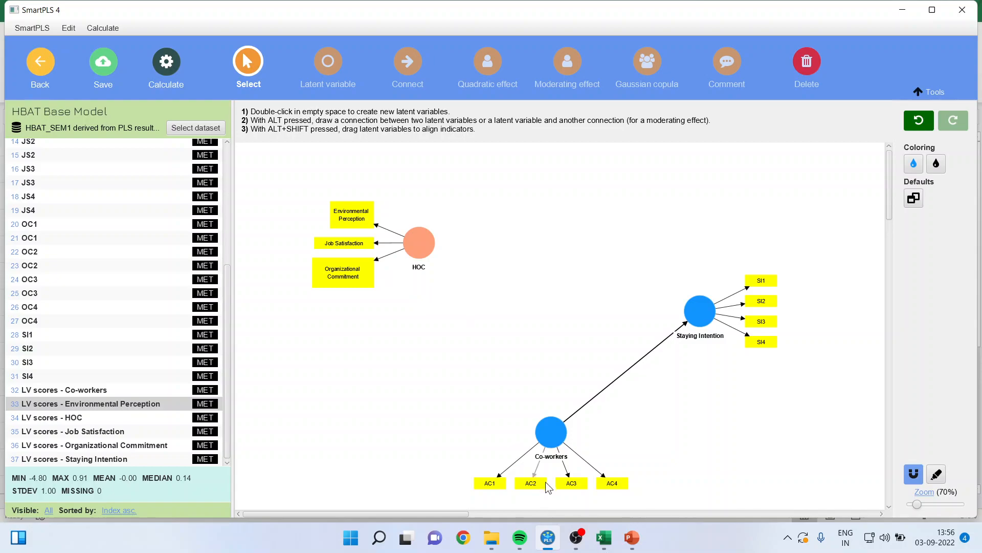
# Step: Switch to PowerPoint to review the Terminology slide on higher-order construct types, and return to SmartPLS
pyautogui.click(632, 538)
pyautogui.click(105, 313)
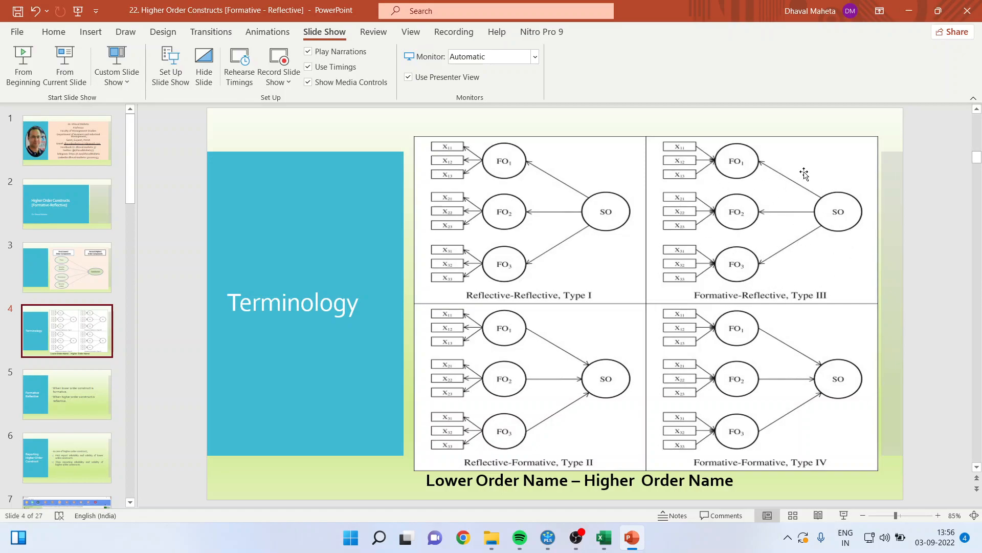
pyautogui.click(548, 537)
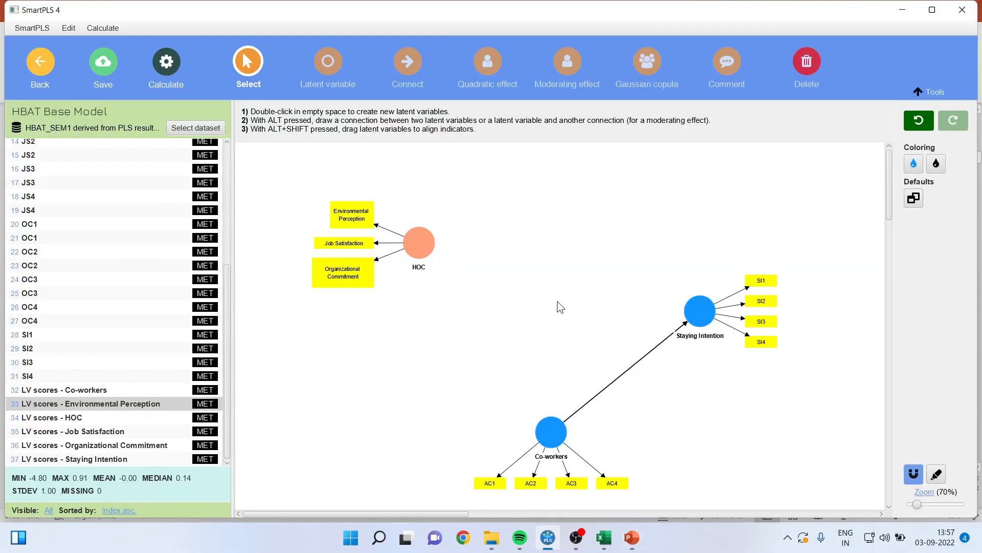
# Step: Draw paths from HOC to Staying Intention and from HOC to Co-workers
pyautogui.click(404, 65)
pyautogui.moveTo(419, 242); pyautogui.dragTo(698, 311)
pyautogui.moveTo(420, 276); pyautogui.dragTo(550, 463)
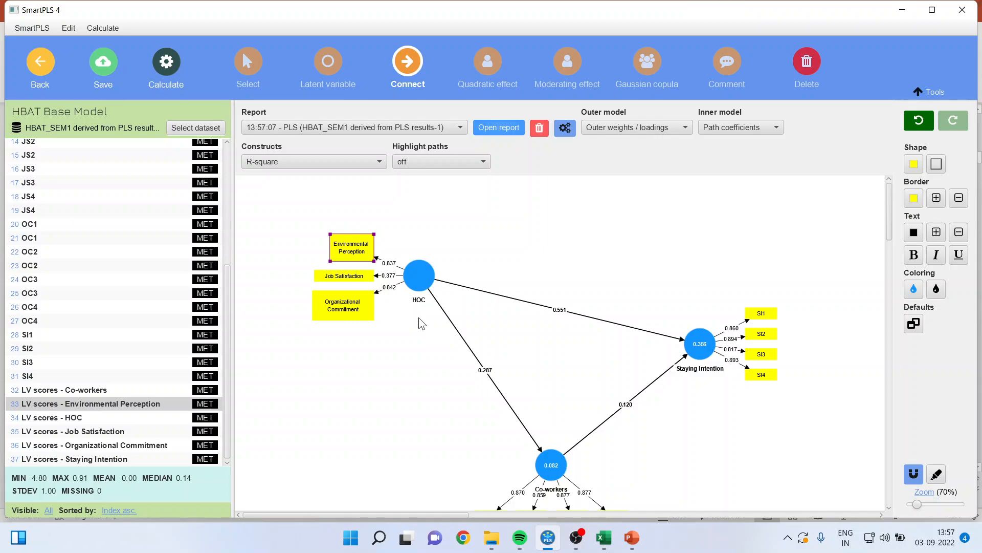
# Step: Run the PLS-SEM algorithm with the path weighting scheme and standardized results, and open its report
pyautogui.click(164, 66)
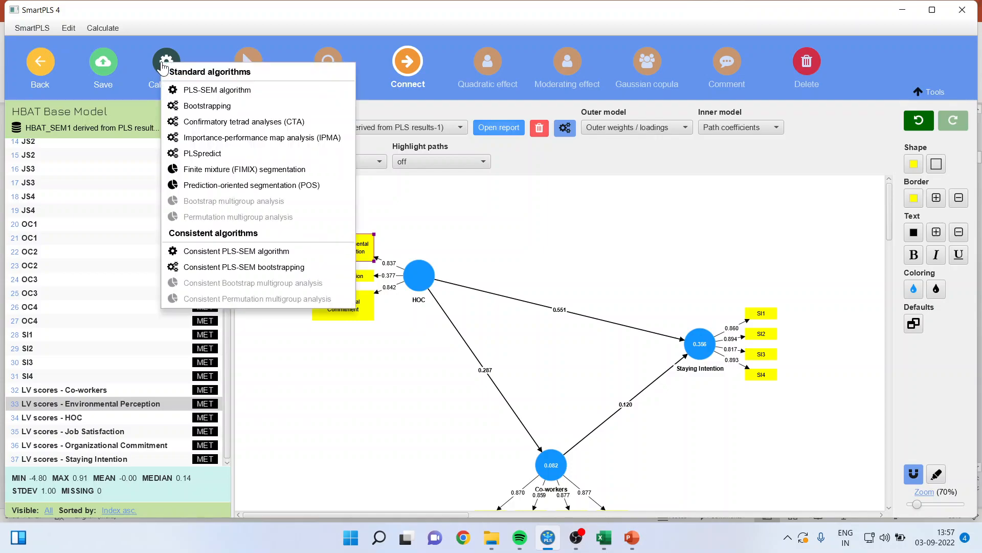
pyautogui.click(211, 93)
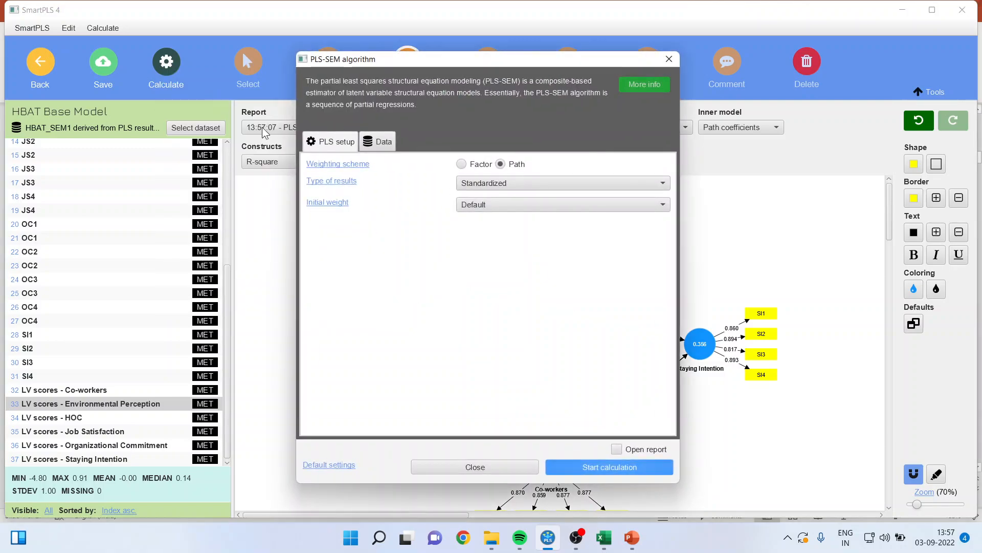
pyautogui.click(586, 467)
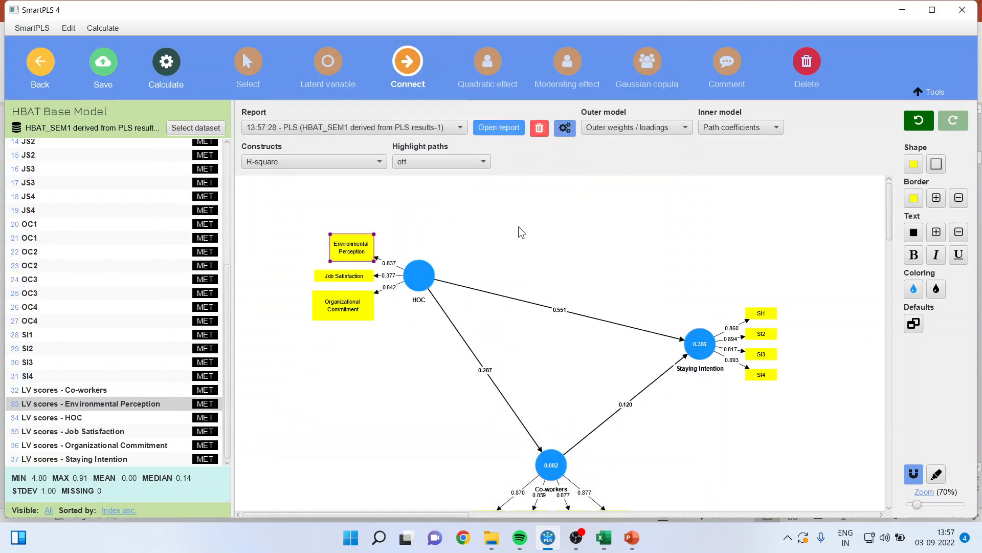
pyautogui.click(498, 129)
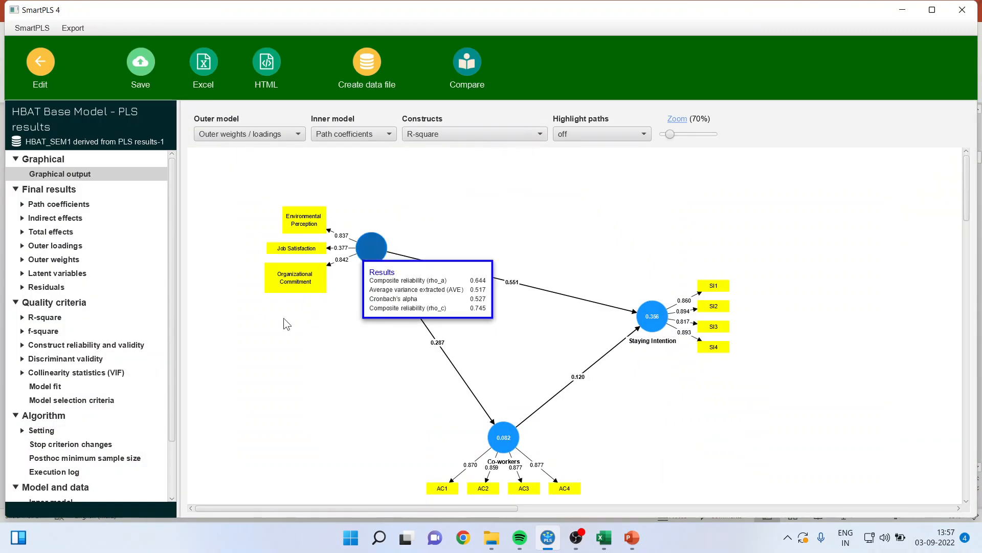
# Step: Examine the HOC's Cronbach's alpha, composite reliability and AVE in the construct reliability and validity overview
pyautogui.click(89, 344)
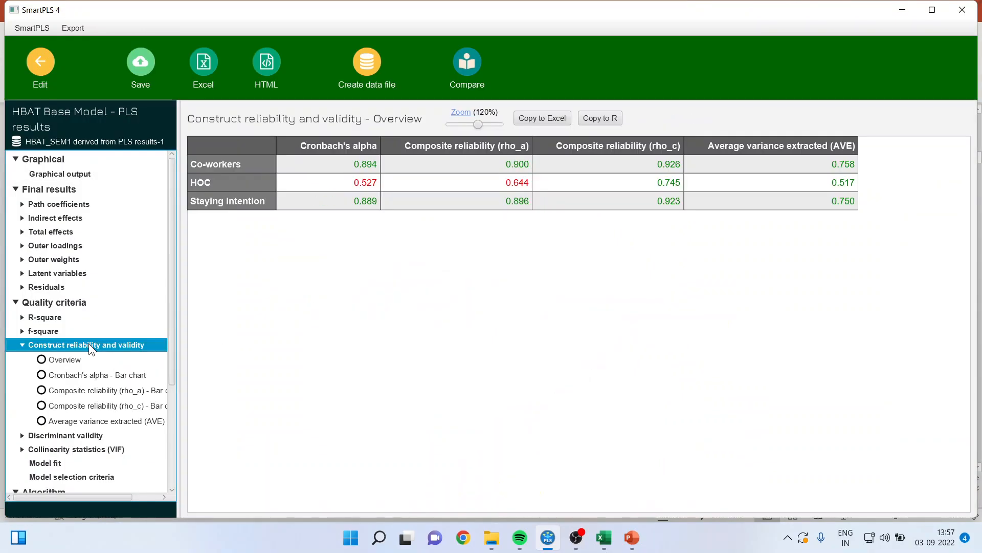
pyautogui.moveTo(352, 183); pyautogui.dragTo(793, 182)
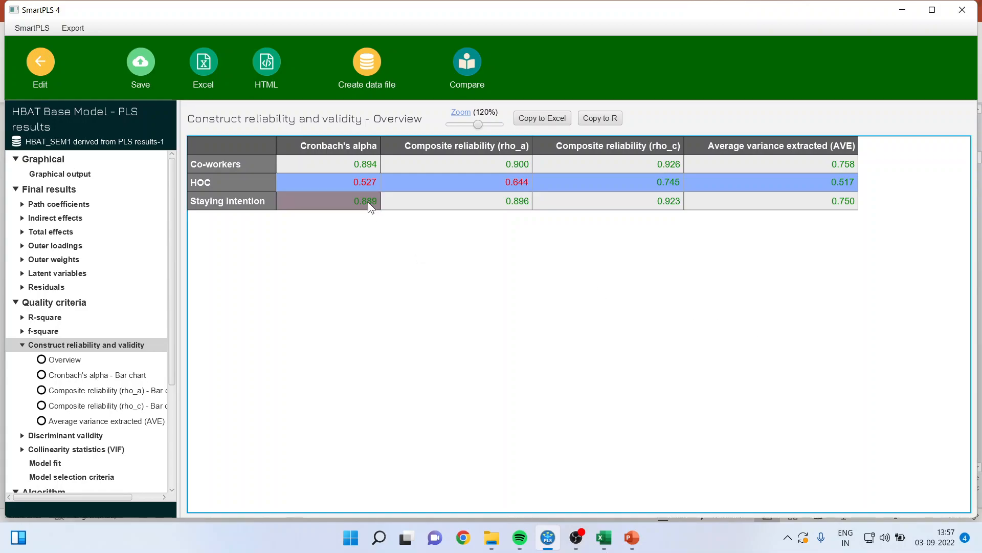
pyautogui.click(361, 185)
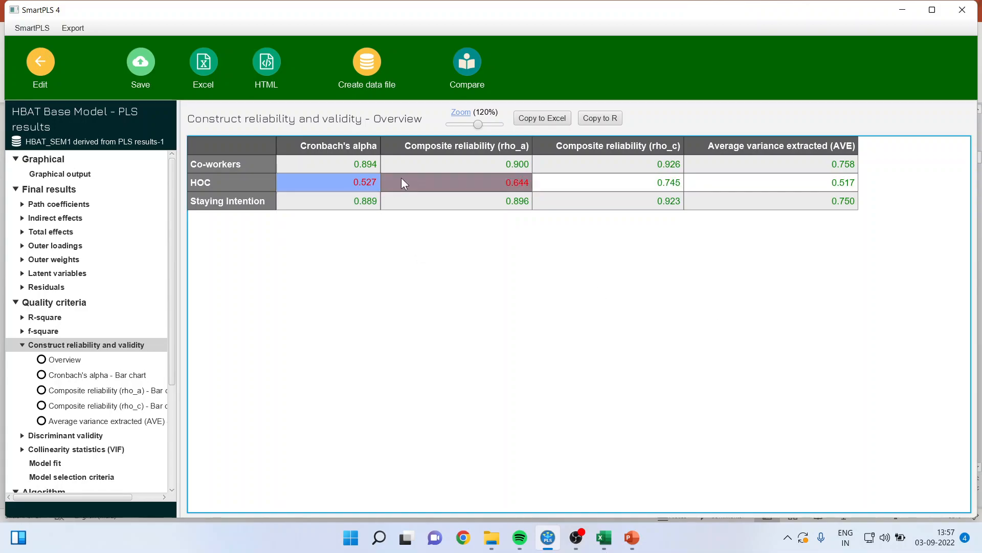
pyautogui.moveTo(367, 183); pyautogui.dragTo(513, 185)
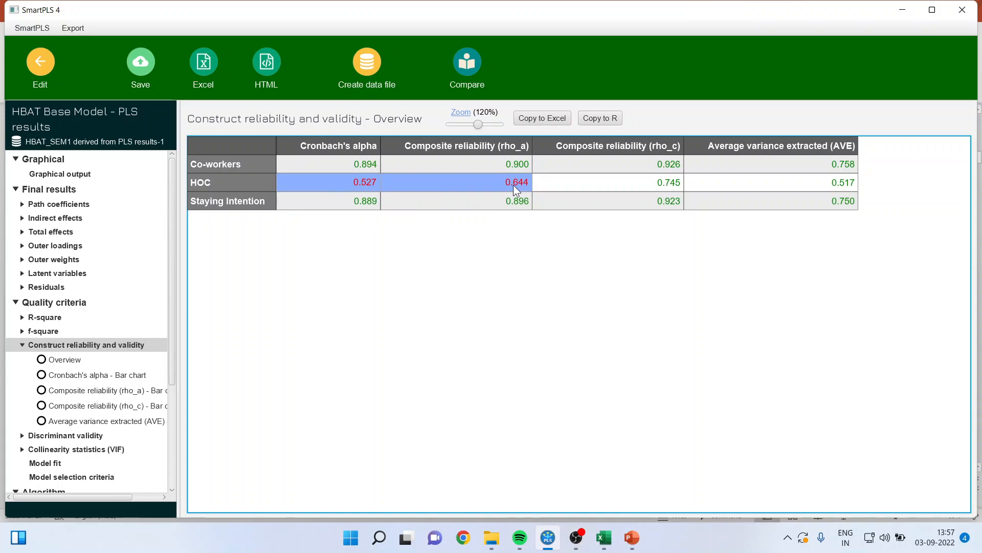
# Step: View the bar charts for Cronbach's alpha, composite reliability rho_a and rho_c, and average variance extracted
pyautogui.click(125, 373)
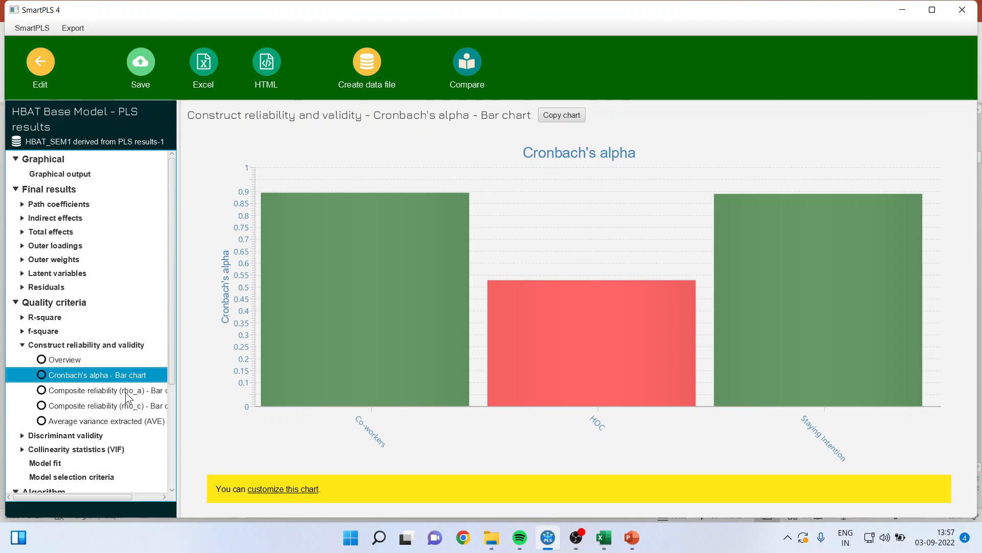
pyautogui.click(126, 393)
pyautogui.click(127, 407)
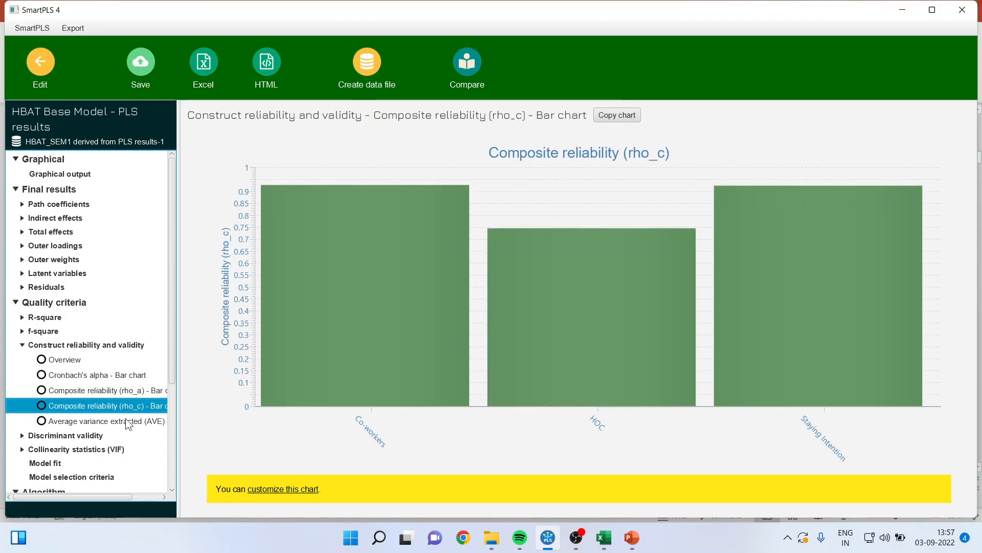
pyautogui.click(127, 422)
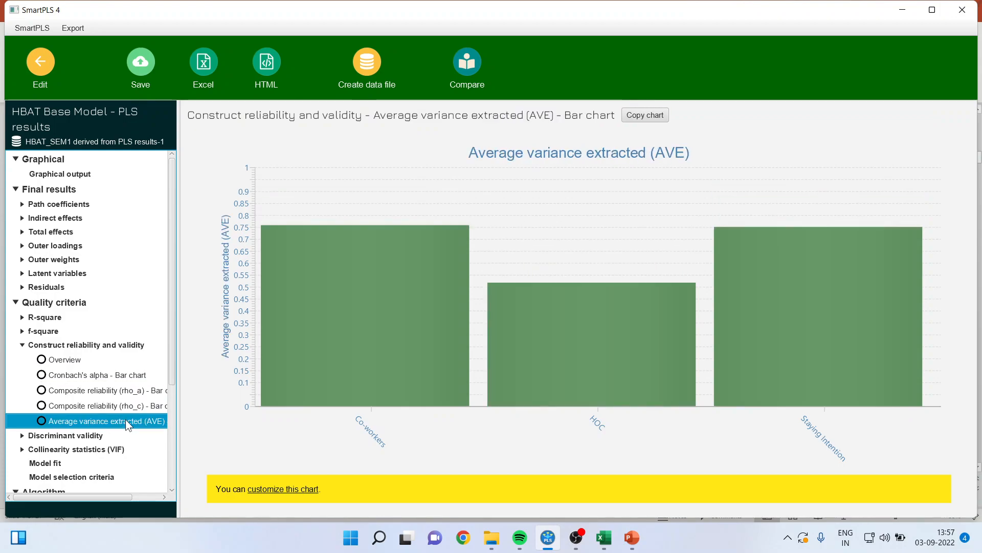
# Step: Examine the HOC's HTMT ratios in the discriminant validity matrix and the outer model's collinearity statistics (VIF)
pyautogui.click(91, 435)
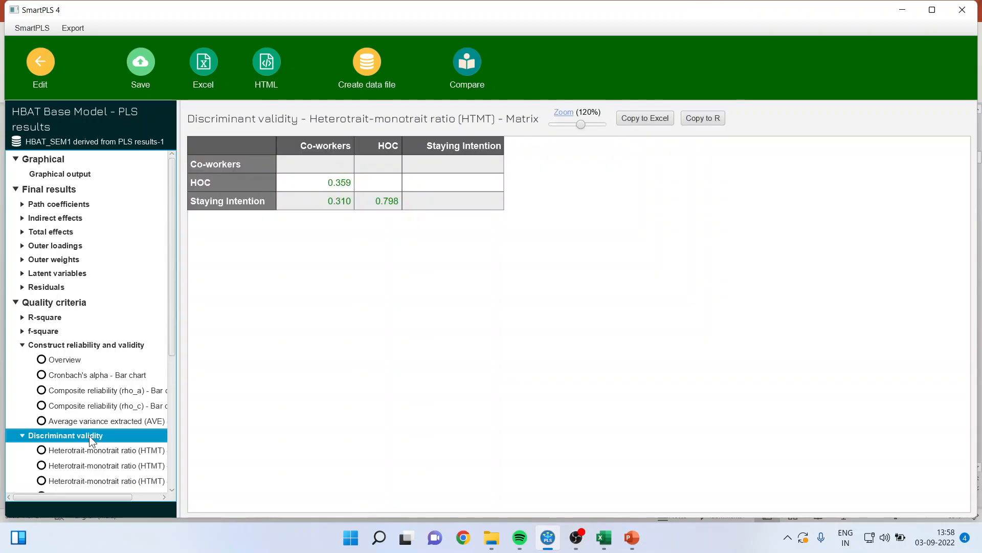
pyautogui.click(342, 188)
pyautogui.click(387, 199)
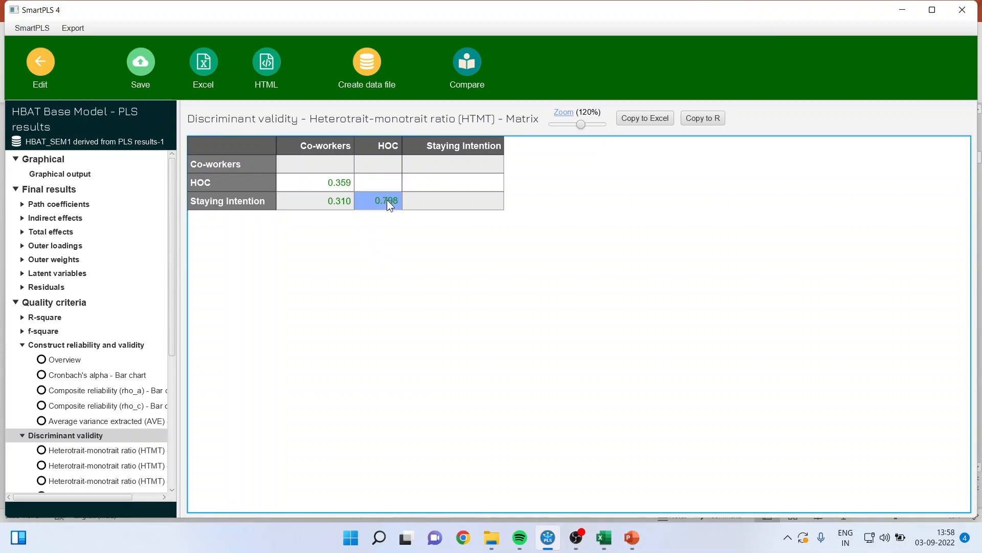
pyautogui.moveTo(171, 322); pyautogui.dragTo(176, 388)
pyautogui.click(104, 416)
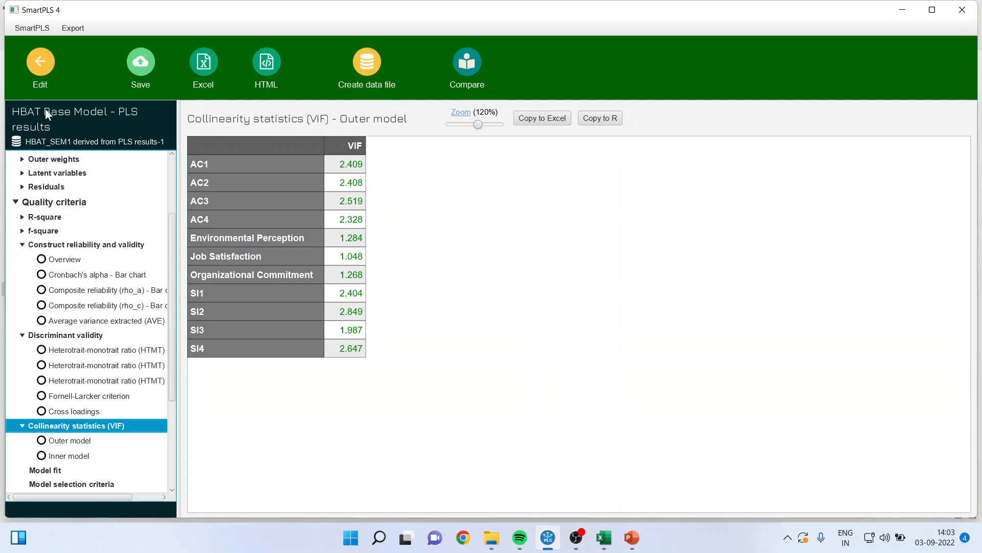
# Step: Return to the model and move Staying Intention, HOC and Co-workers upward so the whole model fits in view
pyautogui.click(43, 69)
pyautogui.moveTo(418, 273)
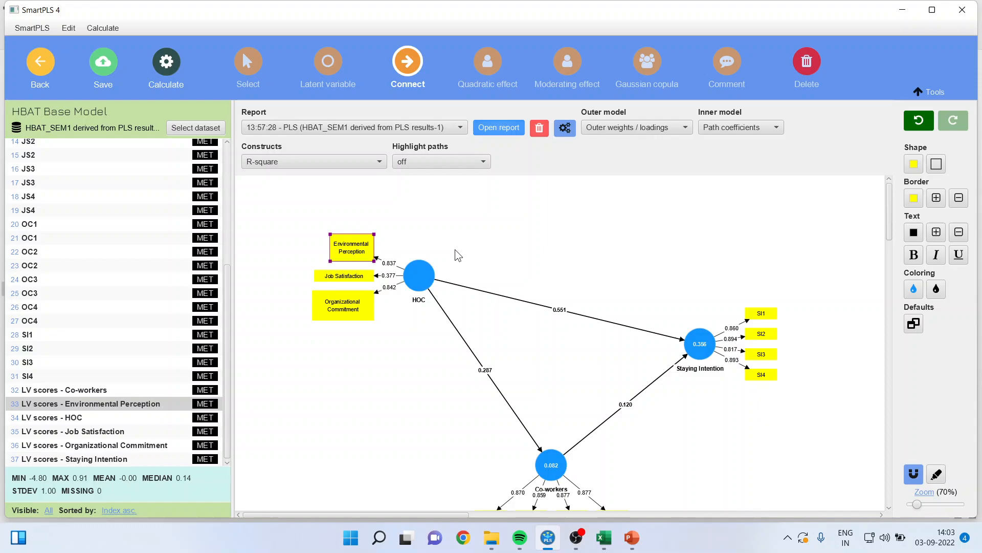
pyautogui.click(248, 62)
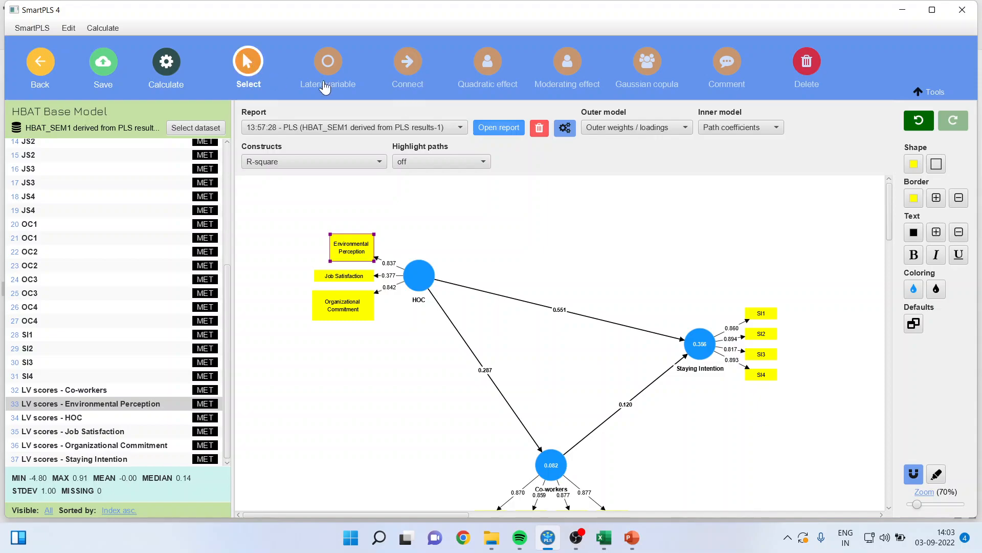
pyautogui.moveTo(700, 347)
pyautogui.moveTo(700, 347); pyautogui.dragTo(675, 250)
pyautogui.click(425, 279)
pyautogui.moveTo(425, 280); pyautogui.dragTo(414, 244)
pyautogui.moveTo(558, 454); pyautogui.dragTo(554, 379)
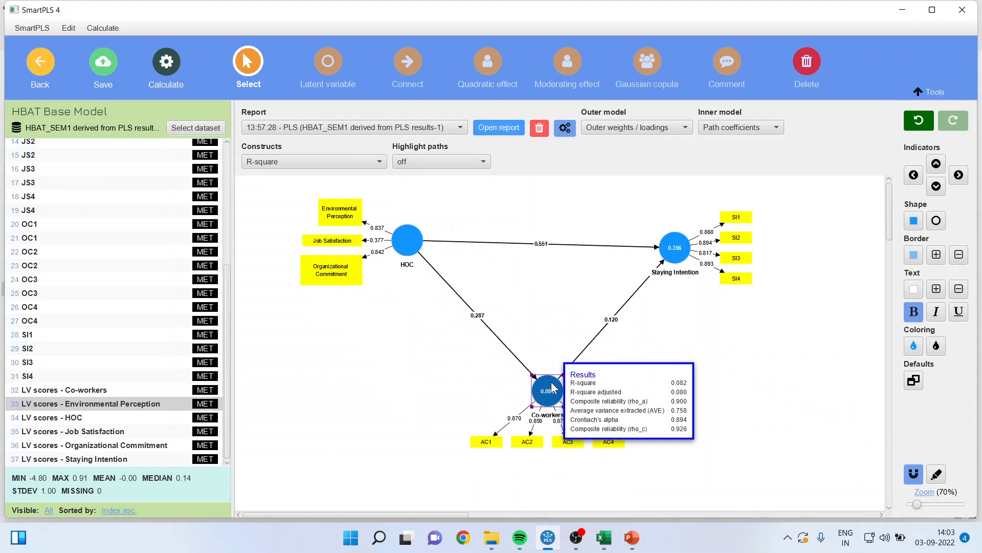
pyautogui.click(671, 343)
# Step: Run bootstrapping with 5000 subsamples, the bias-corrected and accelerated confidence interval method, and a two-tailed test at significance level 0.05
pyautogui.click(169, 69)
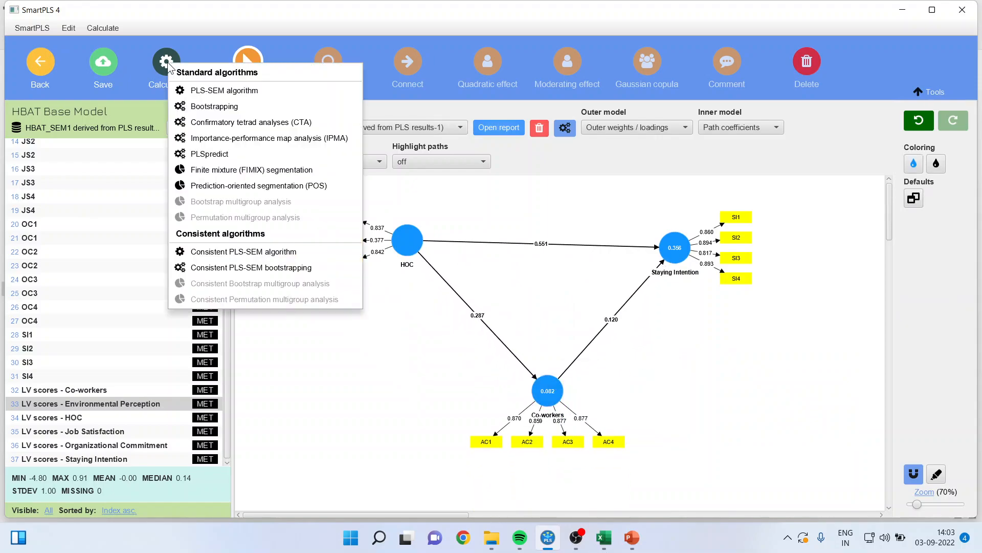
pyautogui.click(223, 107)
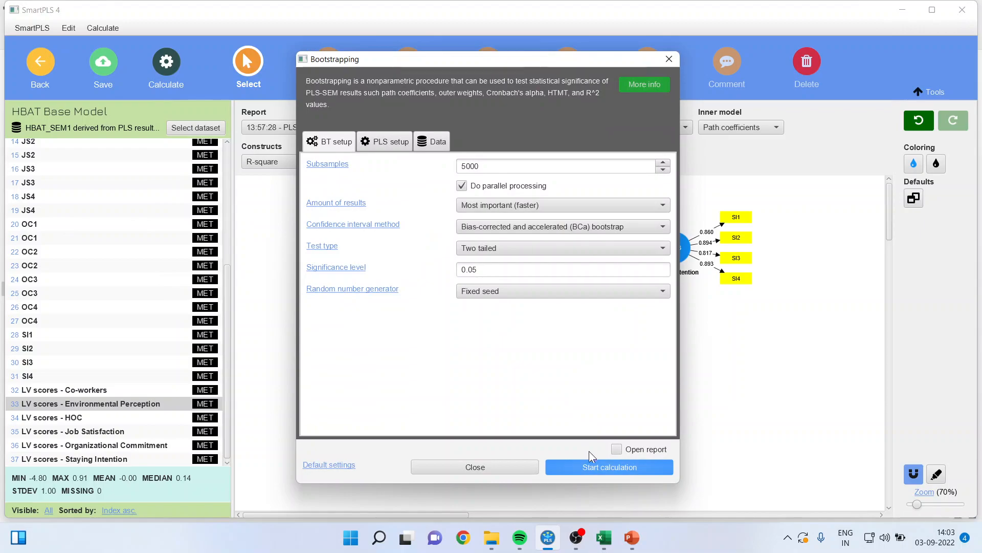
pyautogui.click(591, 467)
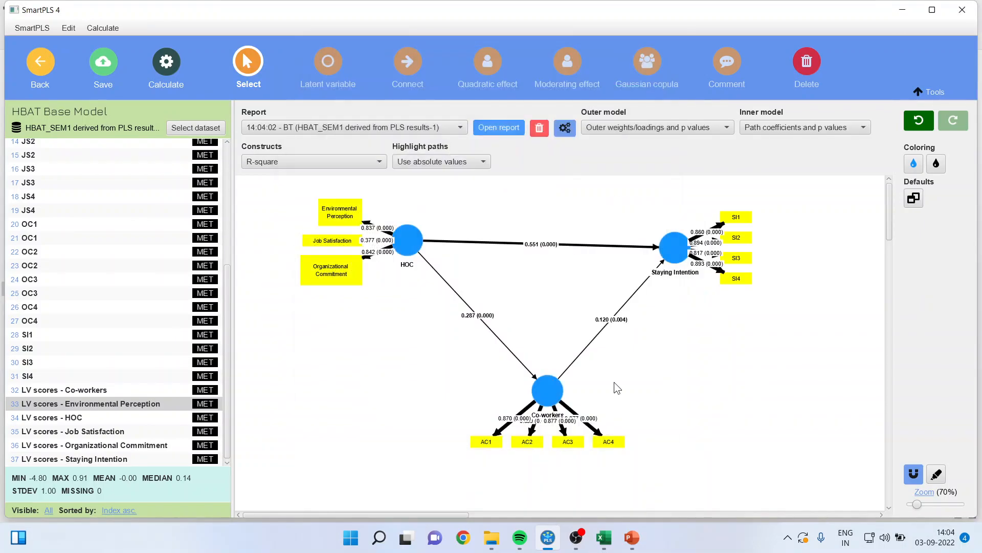
# Step: Trace the direct path from HOC to Staying Intention and the indirect path through Co-workers in the bootstrapped model
pyautogui.click(409, 249)
pyautogui.click(680, 242)
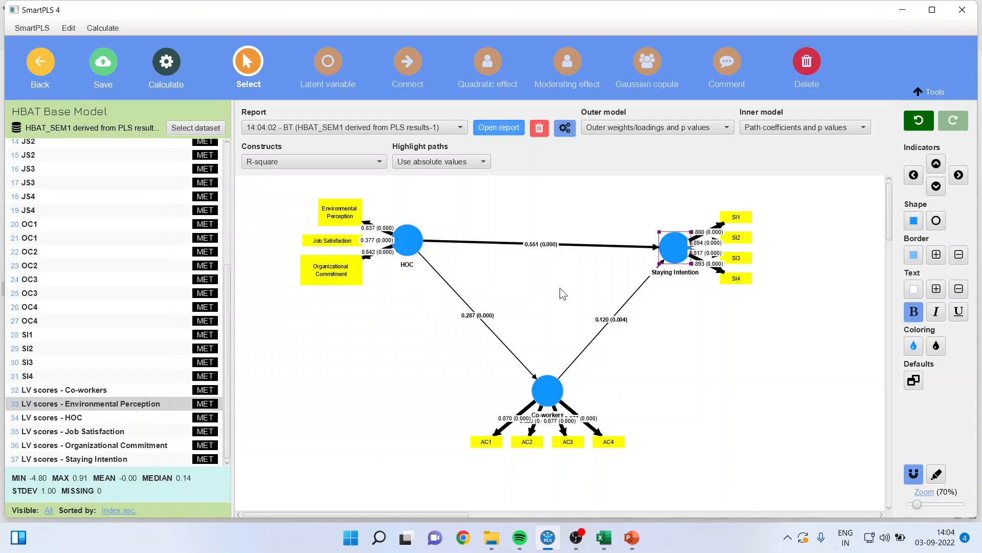
pyautogui.moveTo(407, 240); pyautogui.dragTo(408, 237)
pyautogui.click(548, 397)
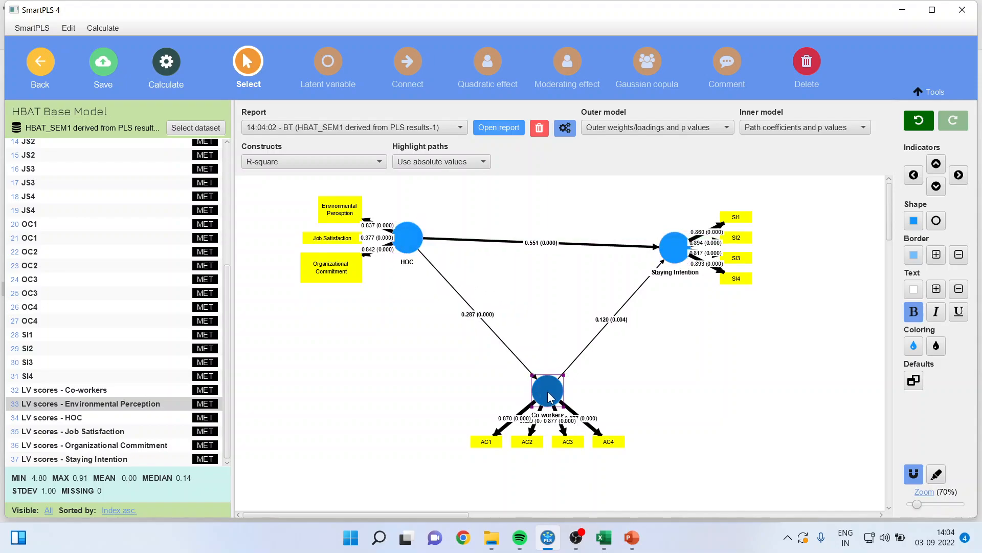
pyautogui.click(679, 252)
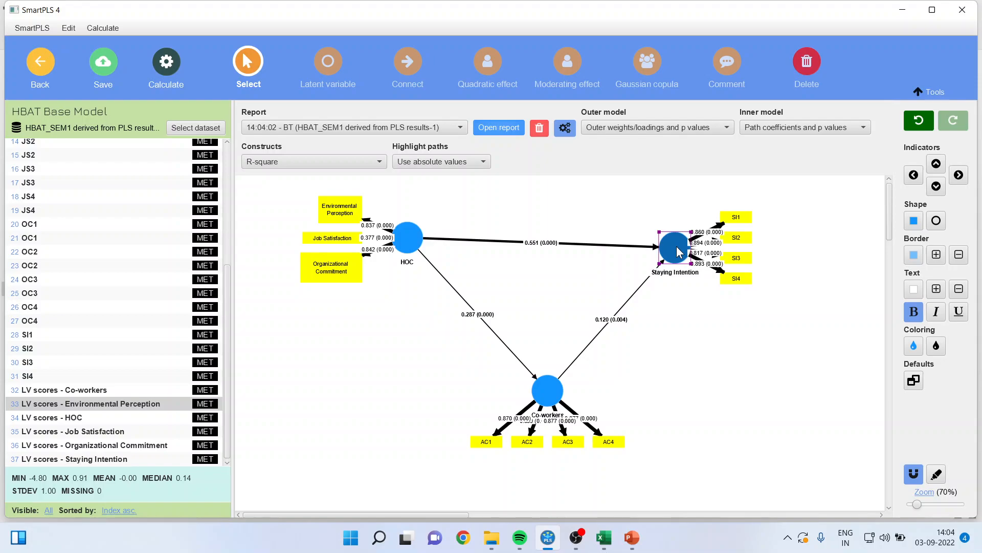
pyautogui.click(404, 246)
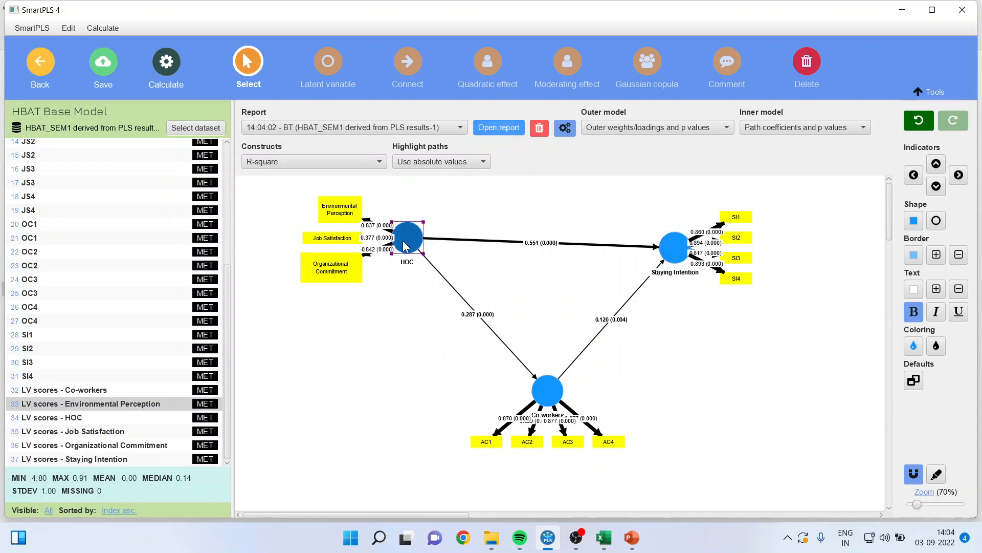
pyautogui.click(547, 390)
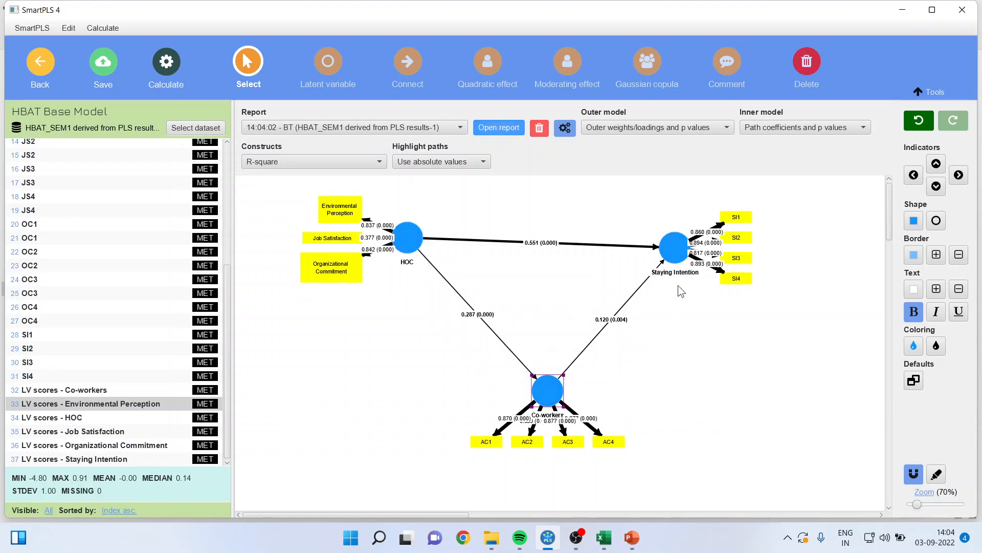
pyautogui.click(678, 254)
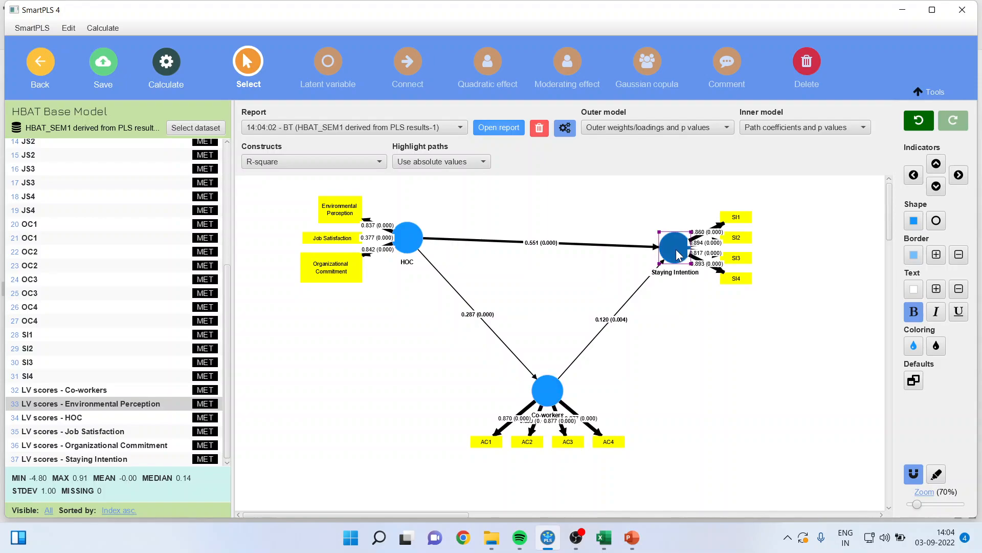
# Step: Open the bootstrapping report and examine the original sample estimates and p values of the path coefficients
pyautogui.click(497, 126)
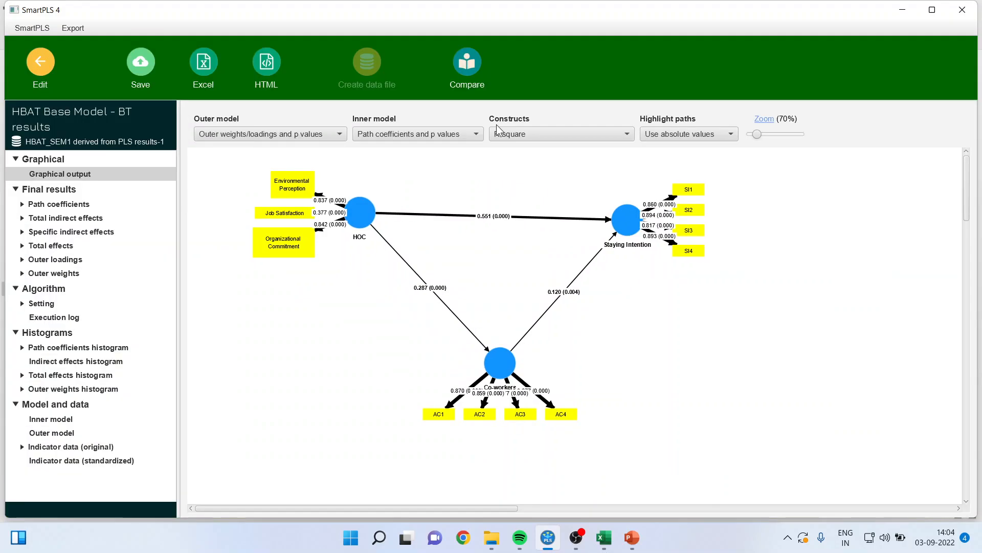
pyautogui.click(56, 204)
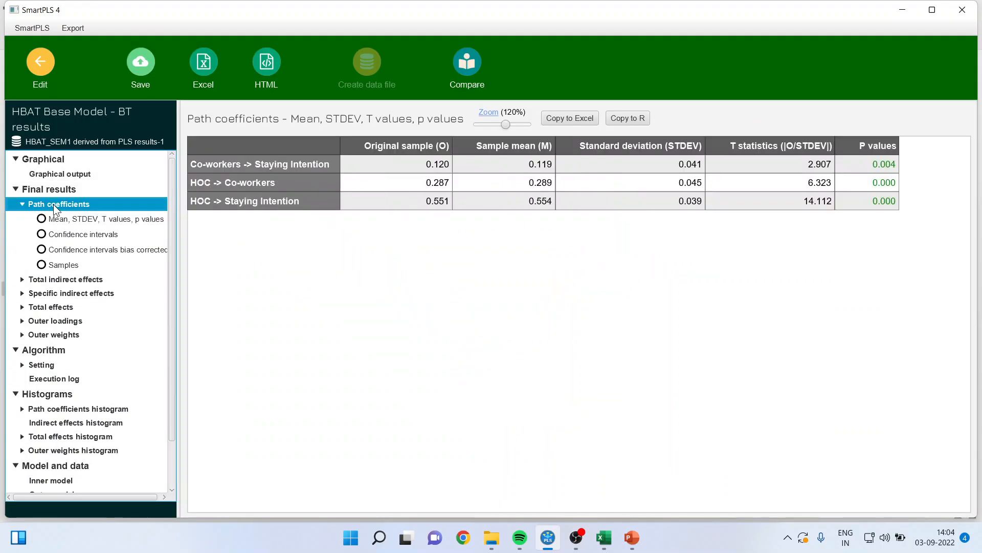
pyautogui.moveTo(424, 164); pyautogui.dragTo(428, 201)
pyautogui.moveTo(870, 165); pyautogui.dragTo(869, 208)
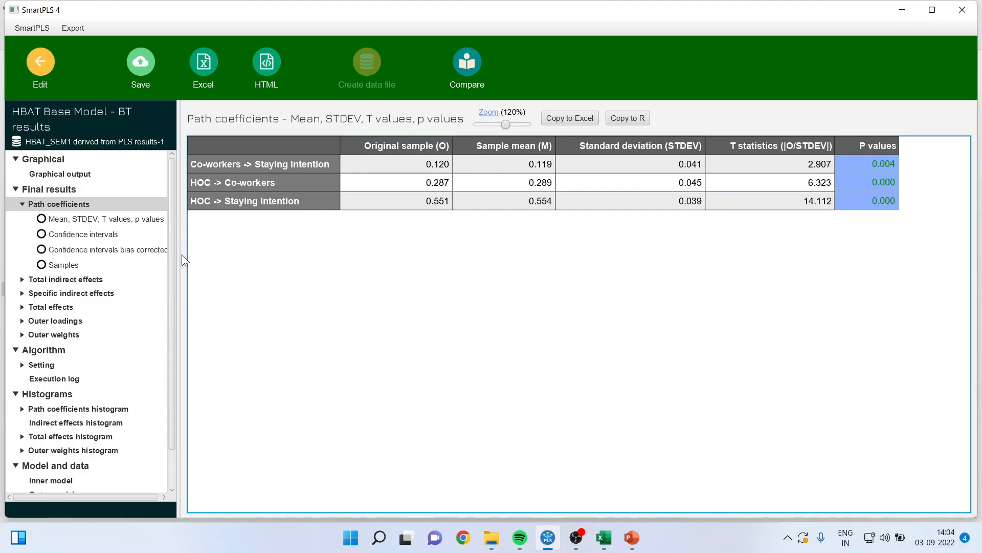
# Step: Examine the 2.5% and 97.5% bias-corrected confidence interval limits of each path coefficient
pyautogui.click(146, 248)
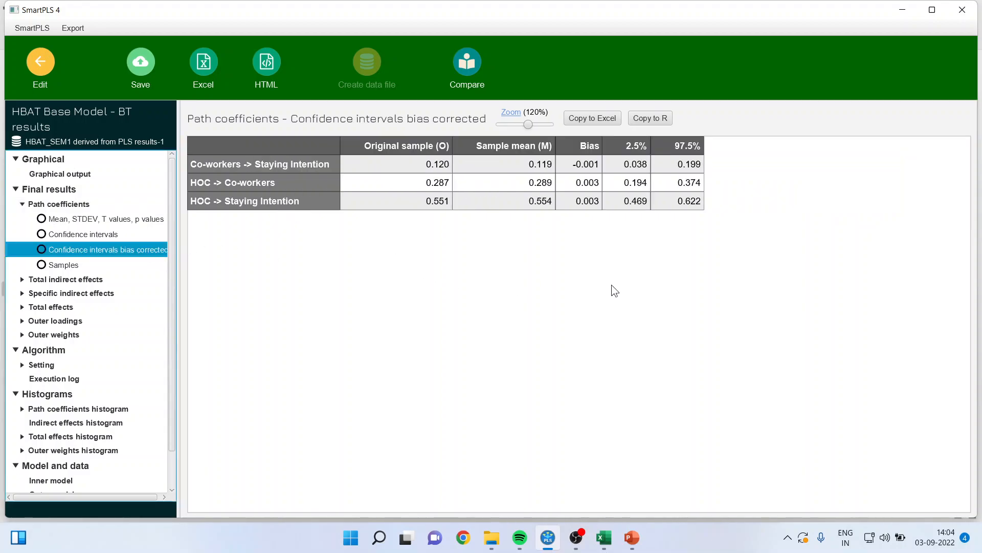
pyautogui.moveTo(631, 164); pyautogui.dragTo(719, 186)
pyautogui.moveTo(633, 202); pyautogui.dragTo(680, 203)
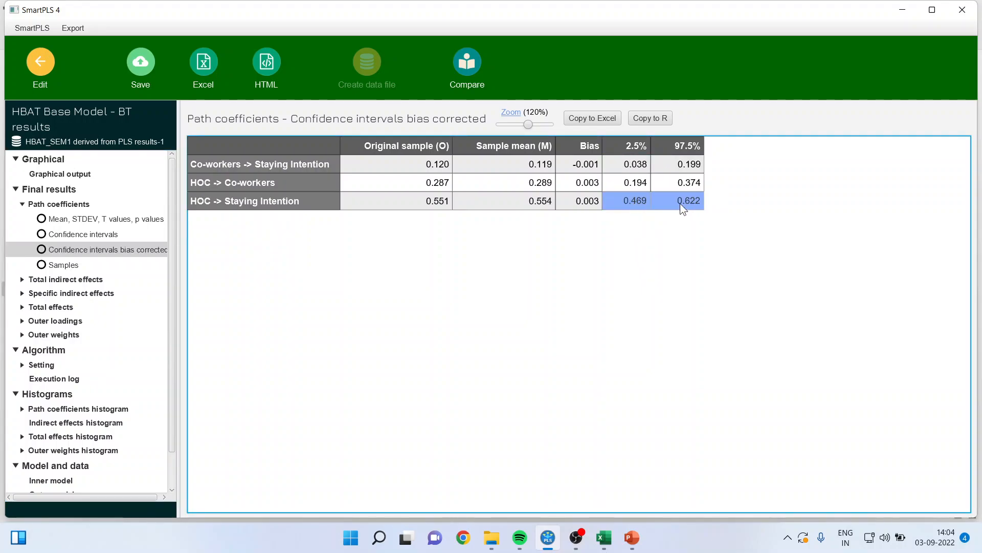
pyautogui.click(634, 163)
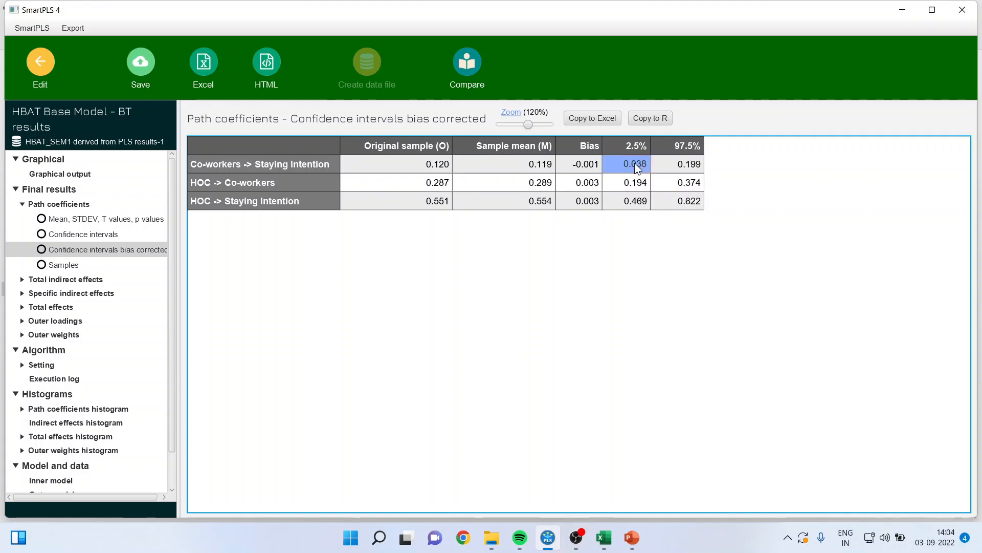
pyautogui.click(683, 165)
pyautogui.click(682, 182)
pyautogui.click(643, 200)
pyautogui.click(699, 202)
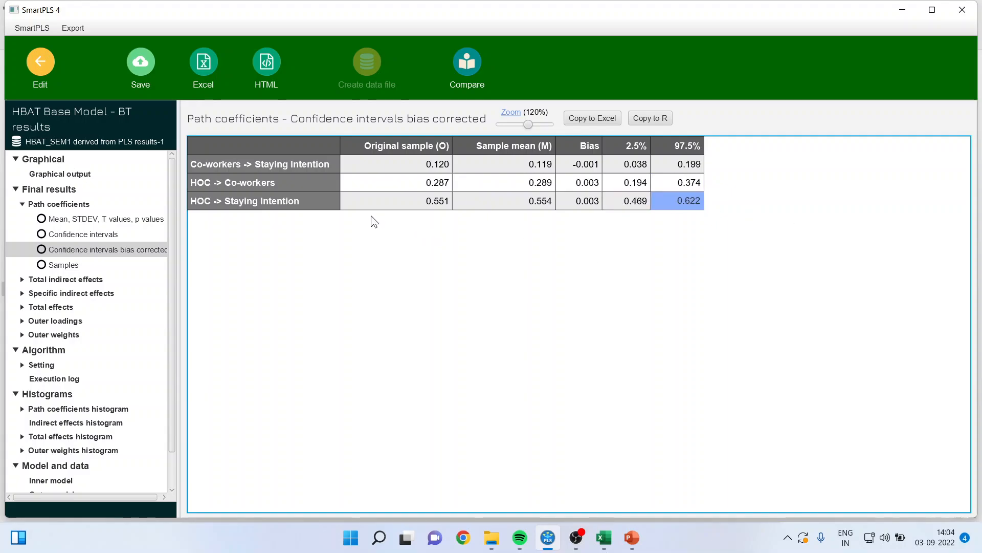
pyautogui.click(303, 173)
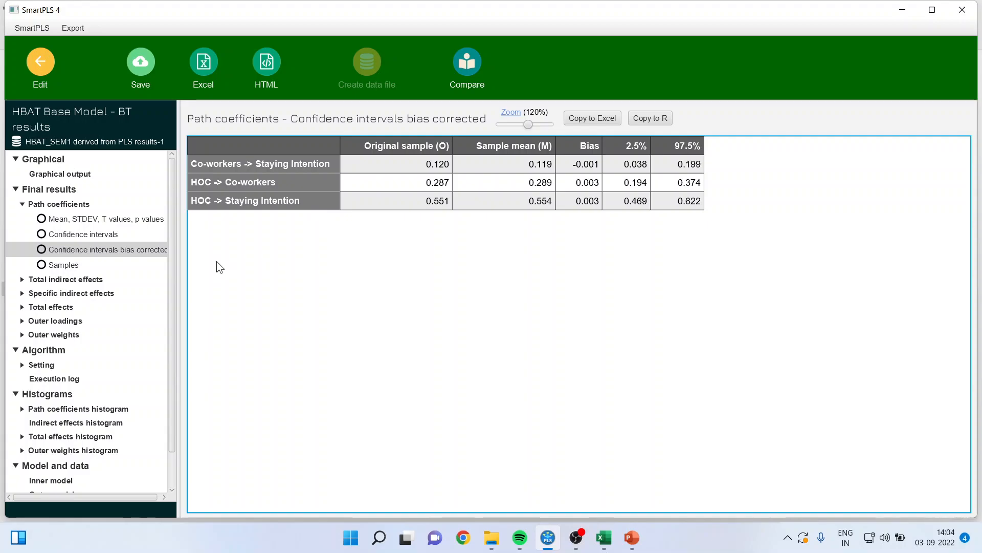
# Step: Check the specific indirect effect of HOC on Staying Intention through Co-workers and its p value, and return to the model
pyautogui.click(96, 294)
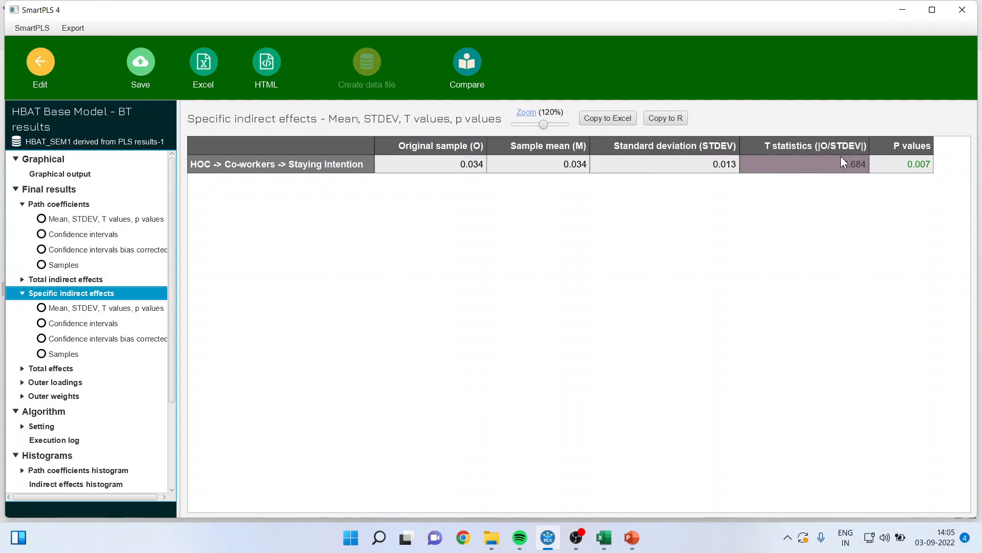
pyautogui.click(906, 167)
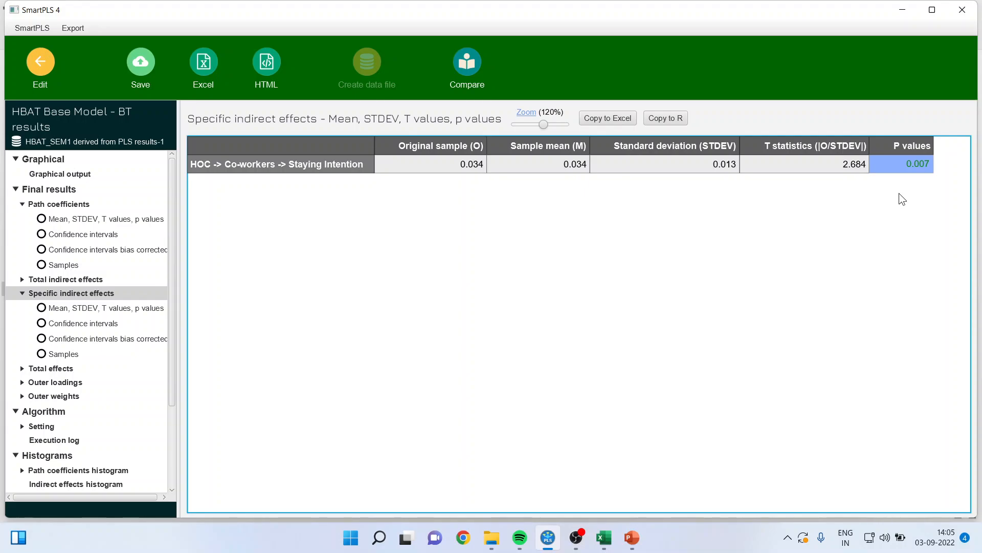
pyautogui.click(41, 69)
# Step: Run the PLS-SEM algorithm on the model and open the resulting report
pyautogui.click(166, 64)
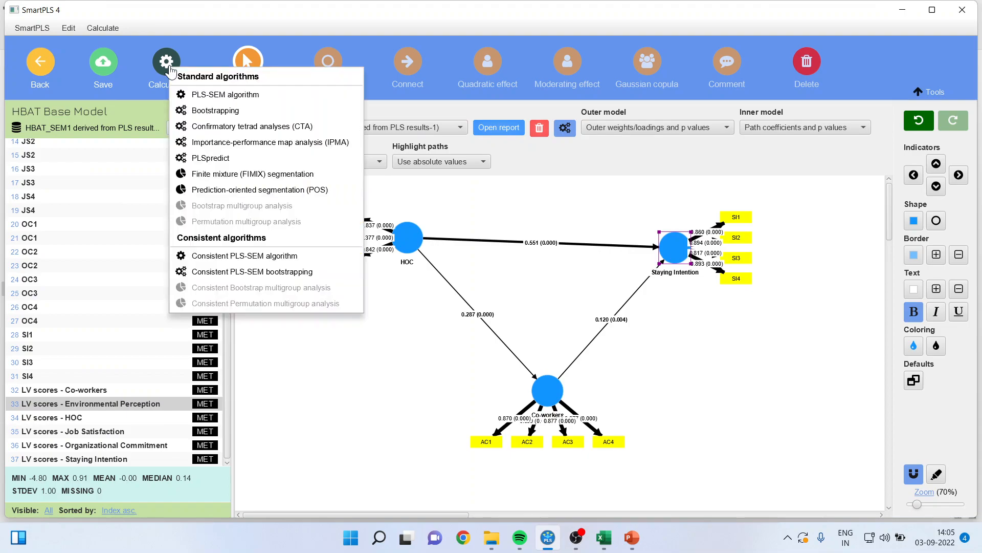
pyautogui.click(211, 97)
pyautogui.click(587, 468)
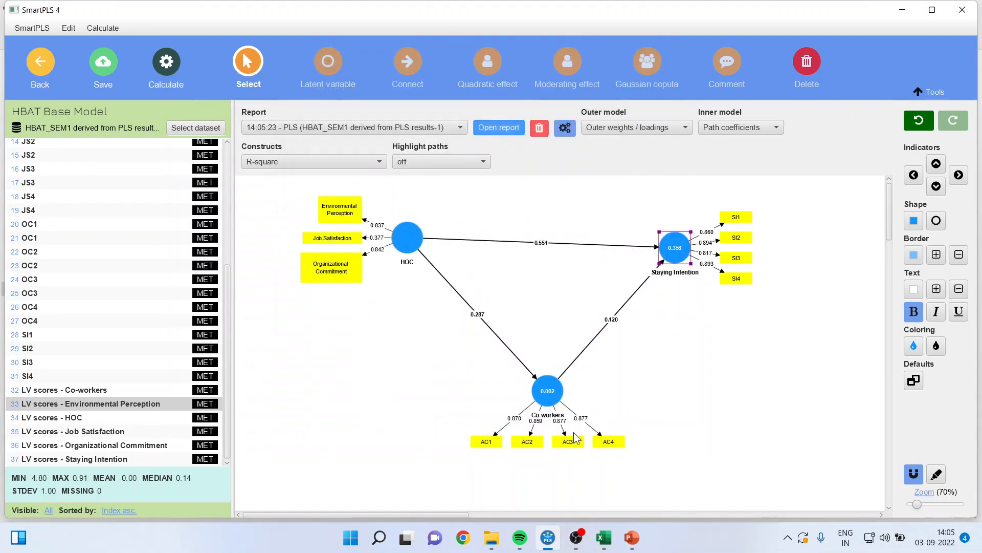
pyautogui.click(499, 128)
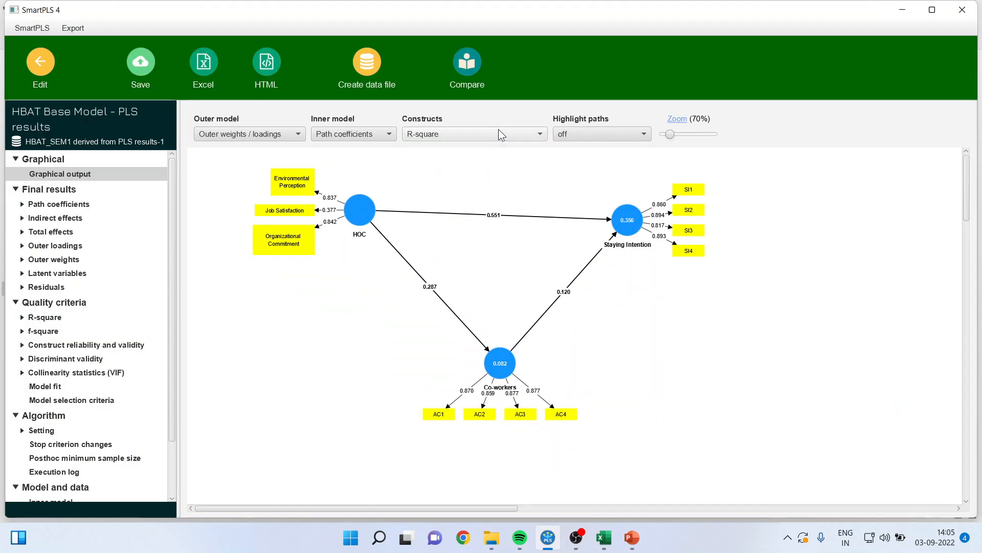
# Step: Examine the R-square values of Co-workers and Staying Intention, the R-square bar chart and the f-square matrix
pyautogui.click(40, 317)
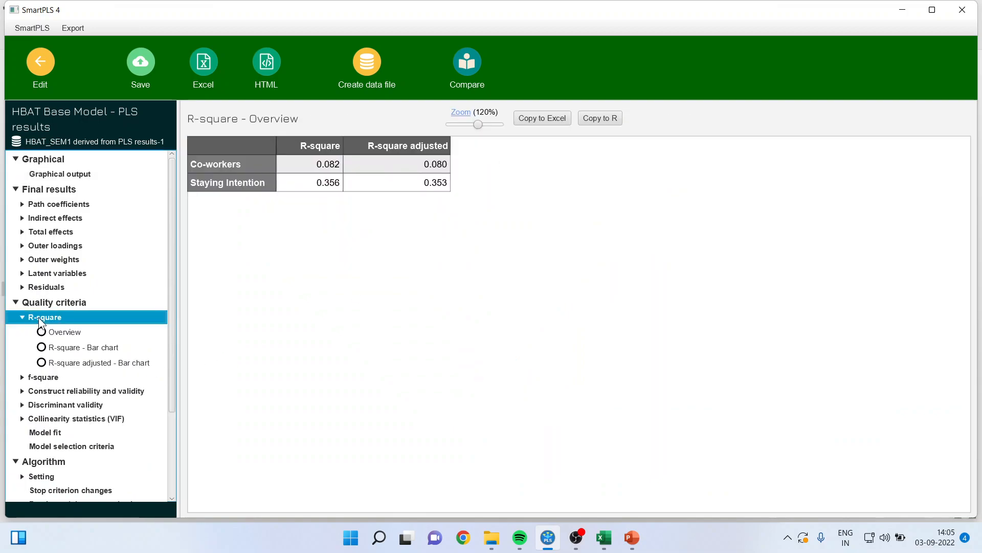
pyautogui.moveTo(324, 163); pyautogui.dragTo(325, 183)
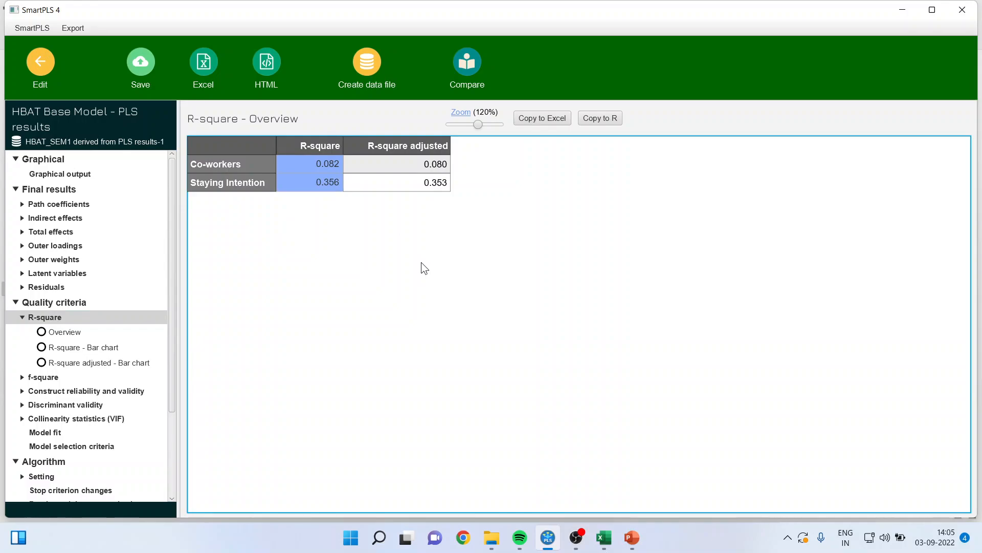
pyautogui.click(77, 348)
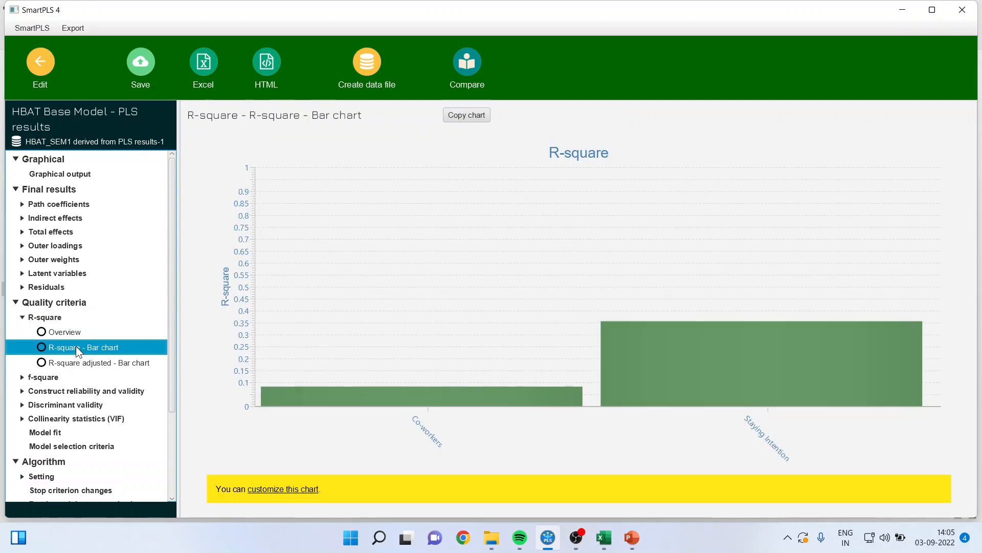
pyautogui.click(47, 377)
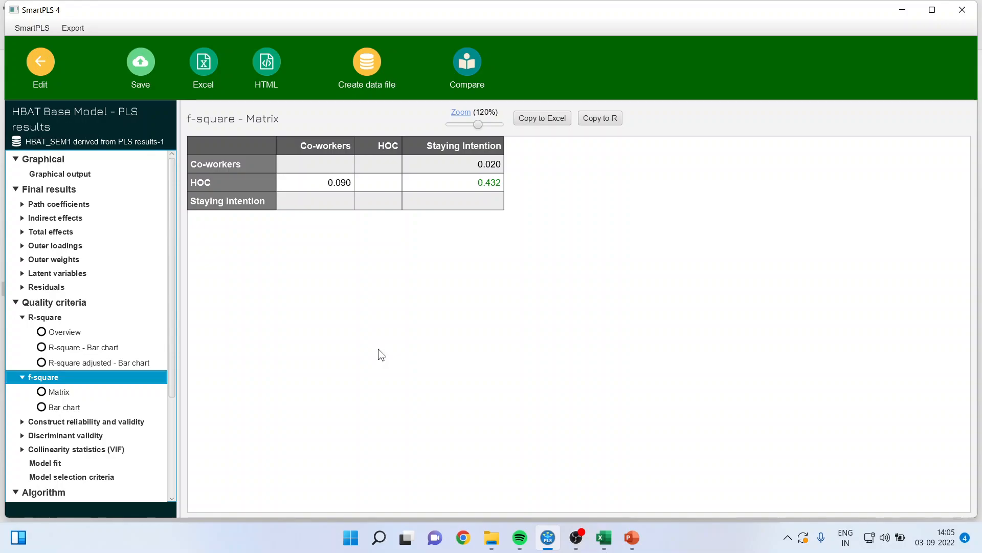
# Step: Review the collinearity statistics (VIF) of the outer and inner models and return to the model
pyautogui.click(106, 450)
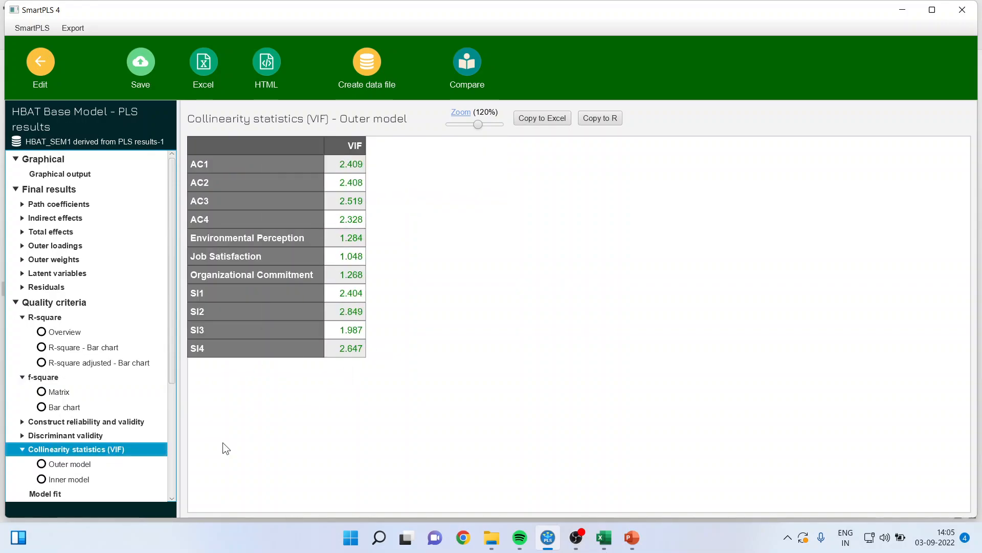
pyautogui.click(80, 465)
pyautogui.click(83, 478)
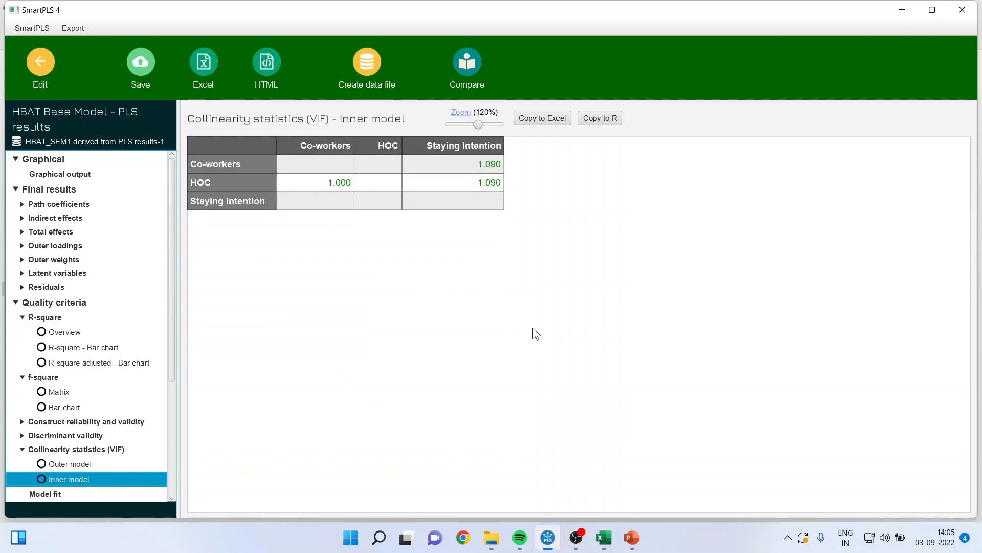
pyautogui.click(40, 62)
# Step: Replace the direct path from HOC to Staying Intention with a path running from Staying Intention to HOC
pyautogui.click(408, 243)
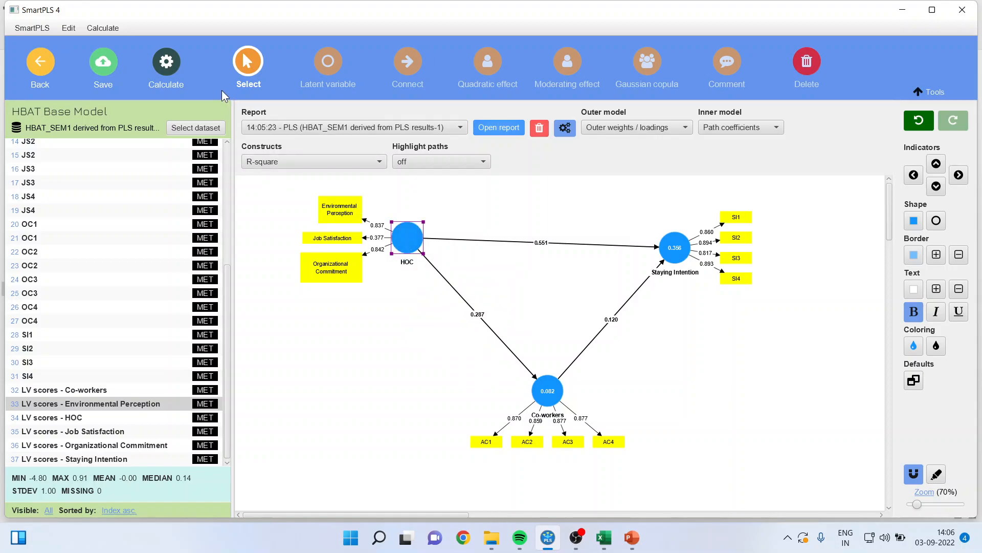
pyautogui.click(529, 243)
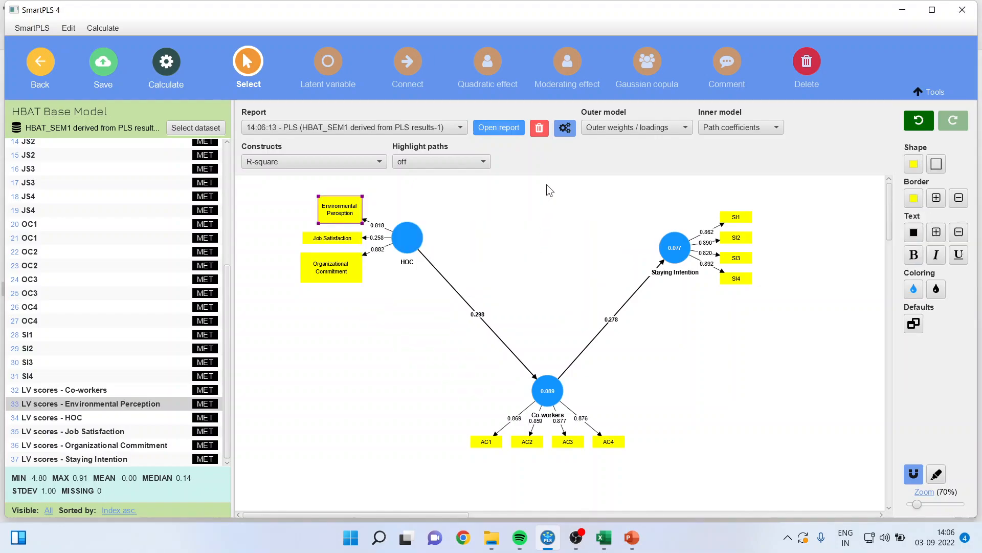
pyautogui.click(401, 63)
pyautogui.moveTo(660, 244); pyautogui.dragTo(409, 238)
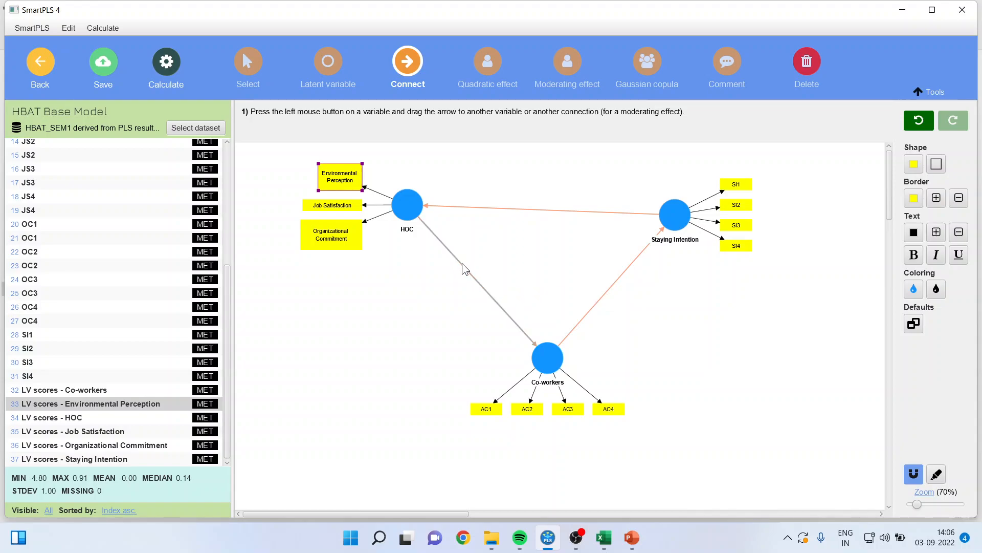
# Step: Delete the path from HOC to Co-workers, keeping the Environmental Perception indicator, and recalculate the model with PLS-SEM
pyautogui.press('Delete')
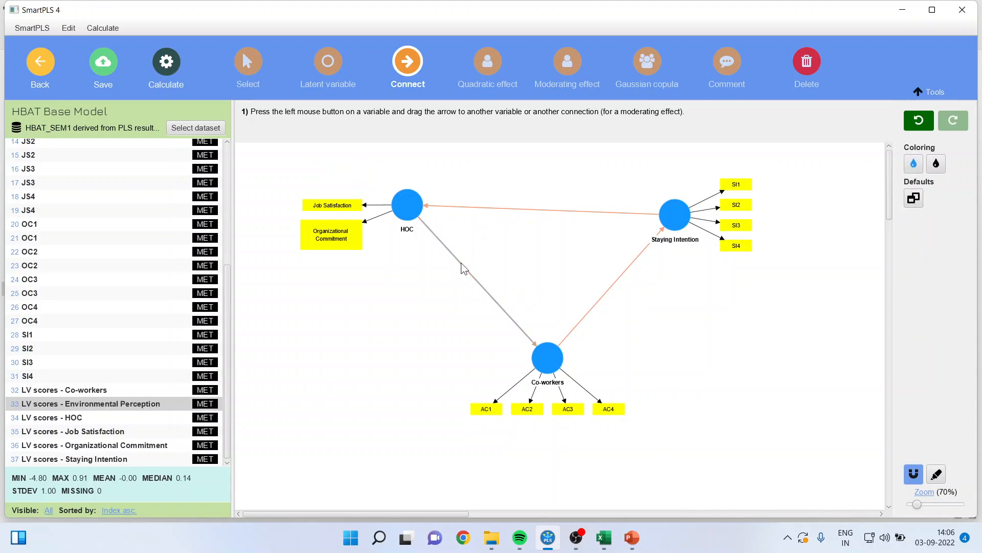
pyautogui.hotkey('ctrl', 'z')
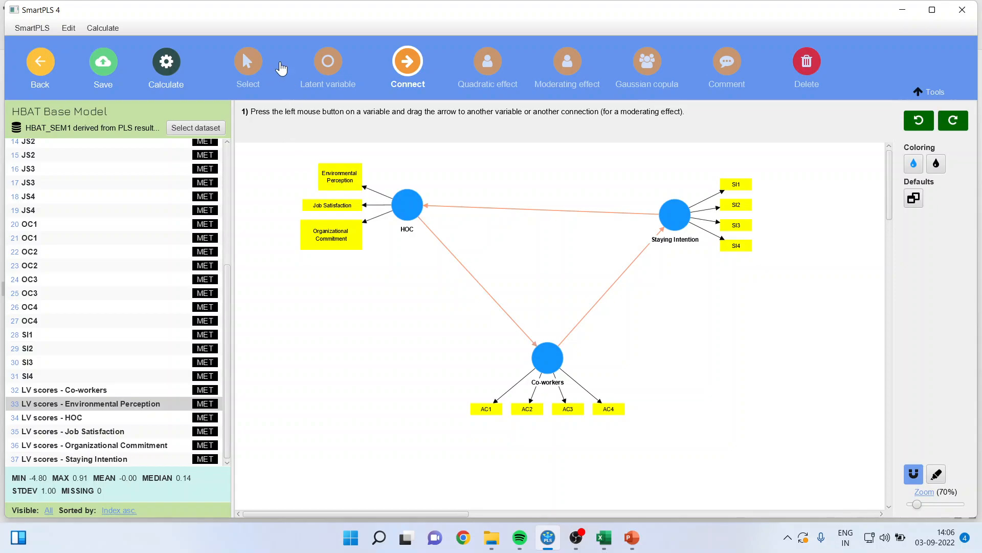
pyautogui.click(248, 67)
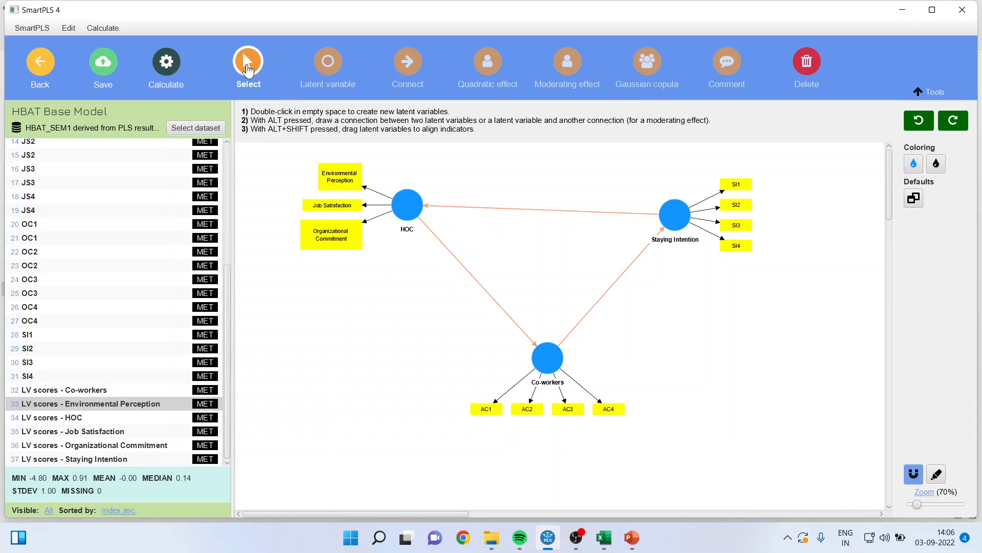
pyautogui.click(445, 249)
pyautogui.press('Delete')
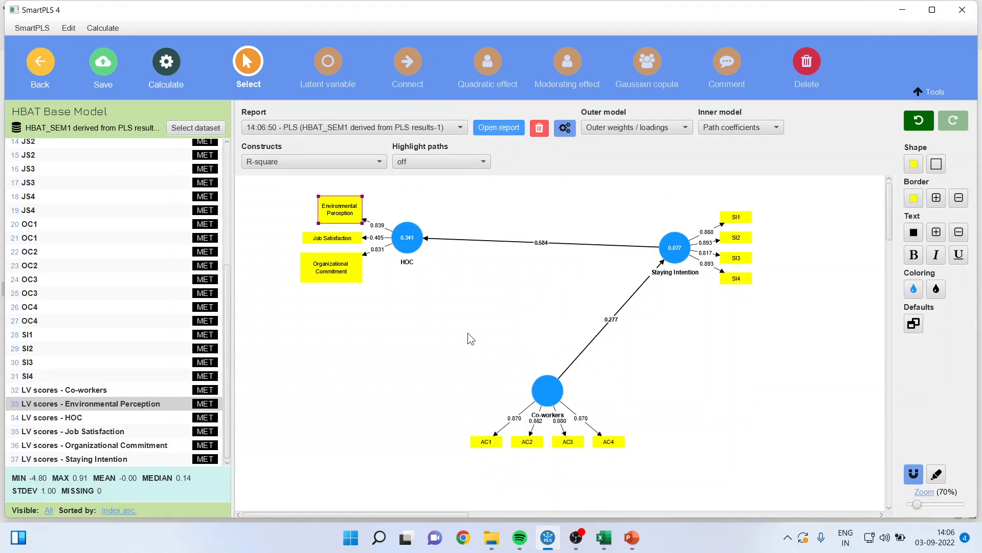
# Step: Check the R-square and reliability results of Staying Intention and HOC on the model, and open the PLS-SEM report
pyautogui.moveTo(668, 250)
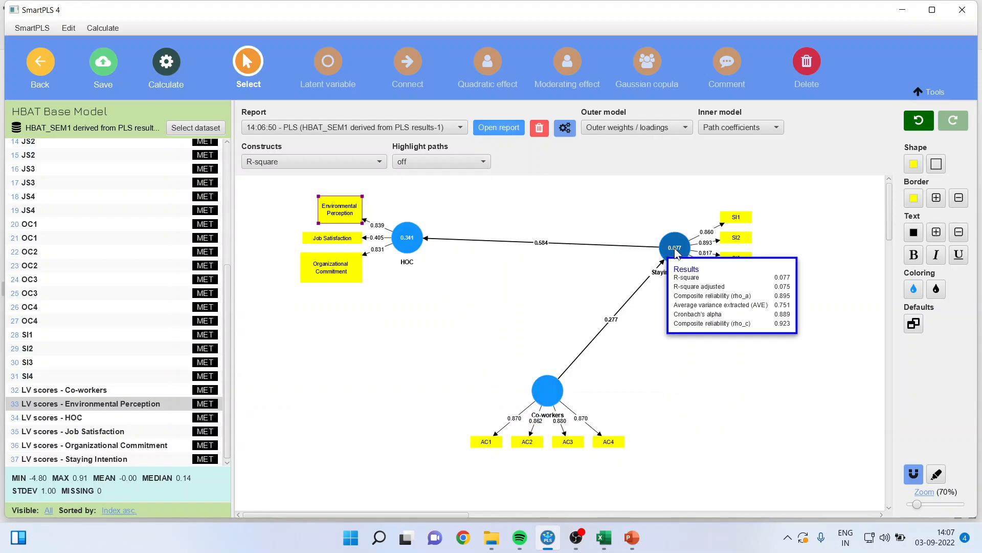
pyautogui.moveTo(412, 247)
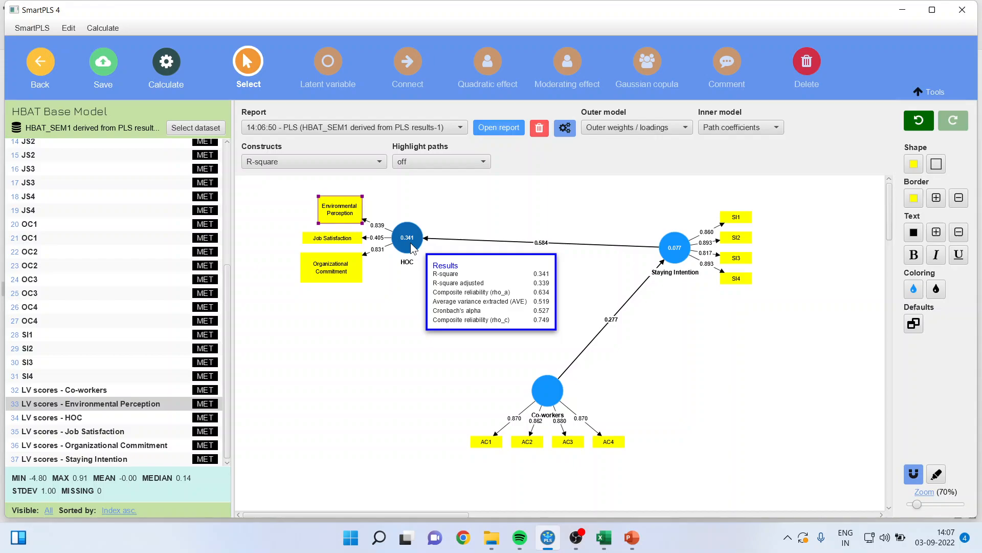
pyautogui.click(499, 128)
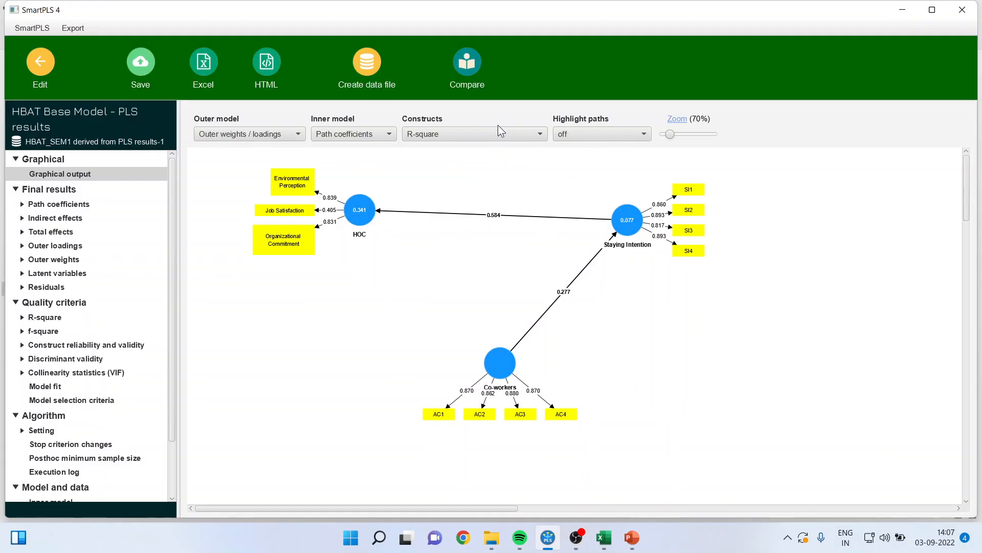
# Step: Check the path coefficients matrix, bootstrap the revised model with 5000 subsamples, and open the bootstrapping report
pyautogui.click(54, 204)
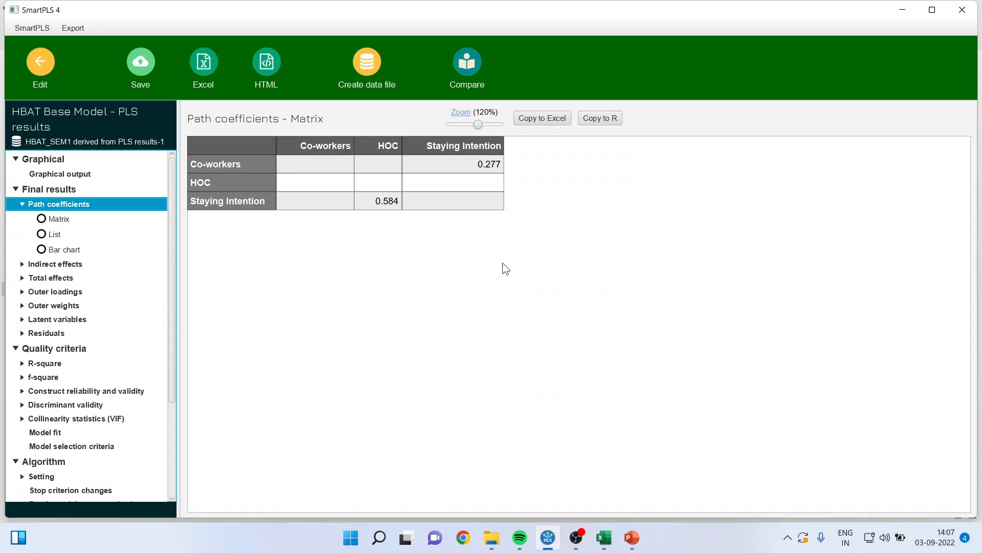
pyautogui.click(41, 71)
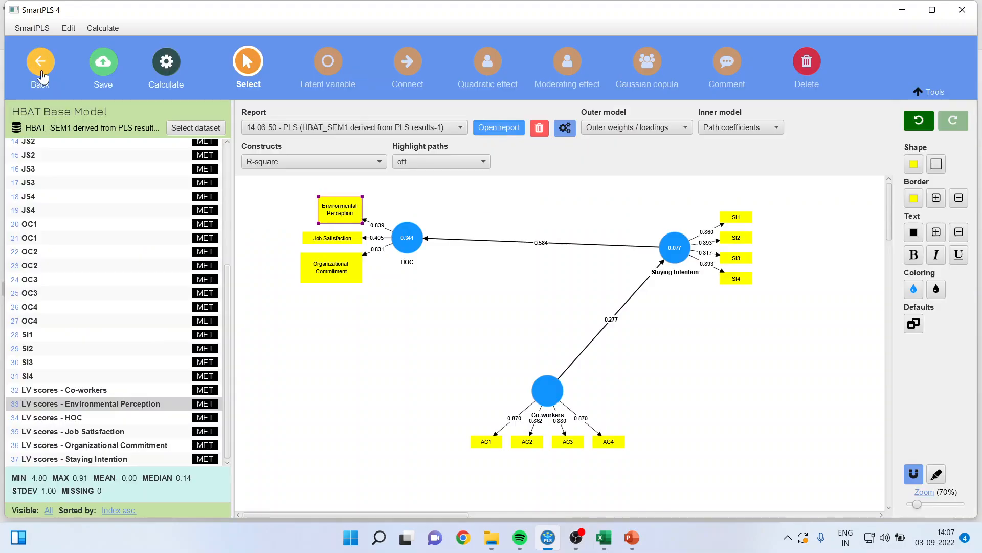
pyautogui.click(183, 95)
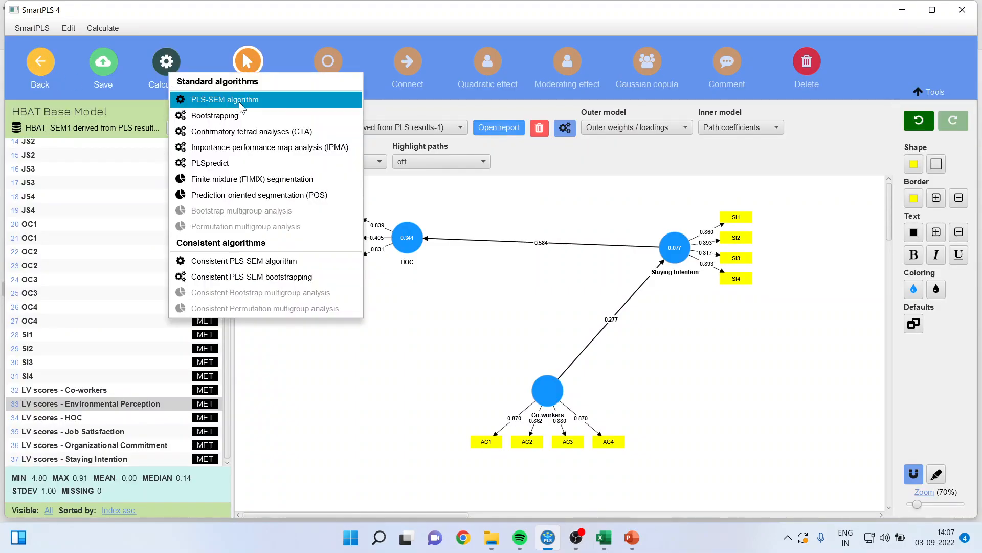
pyautogui.click(250, 115)
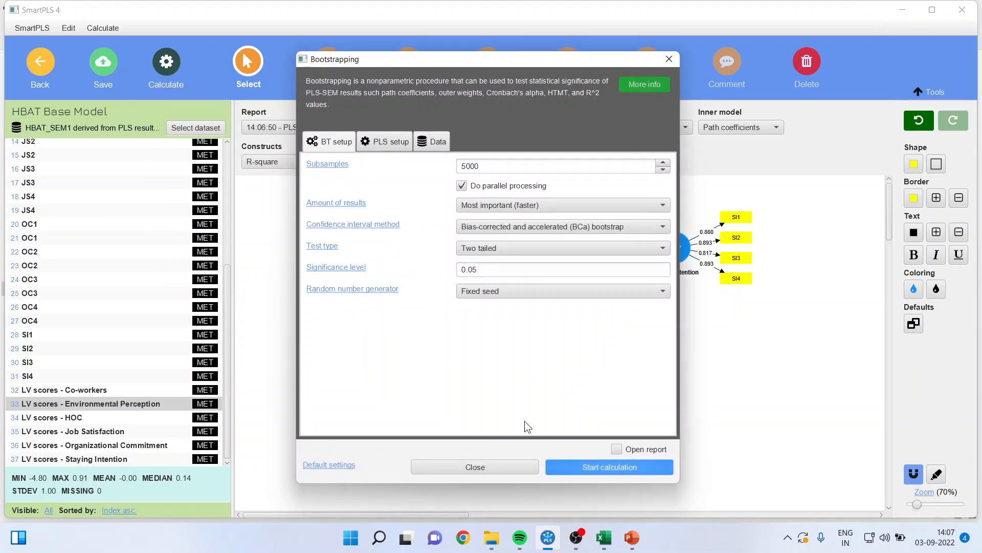
pyautogui.click(579, 471)
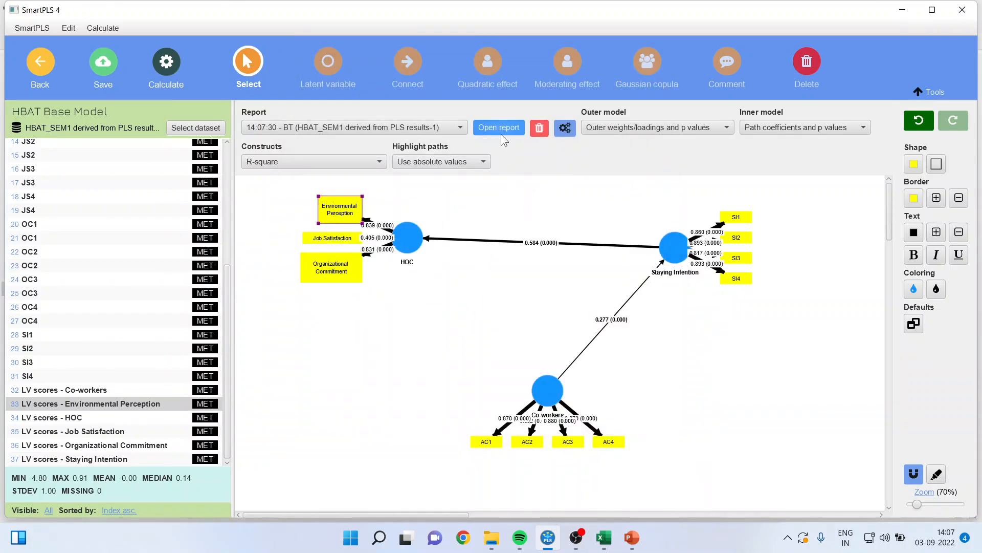
pyautogui.click(499, 127)
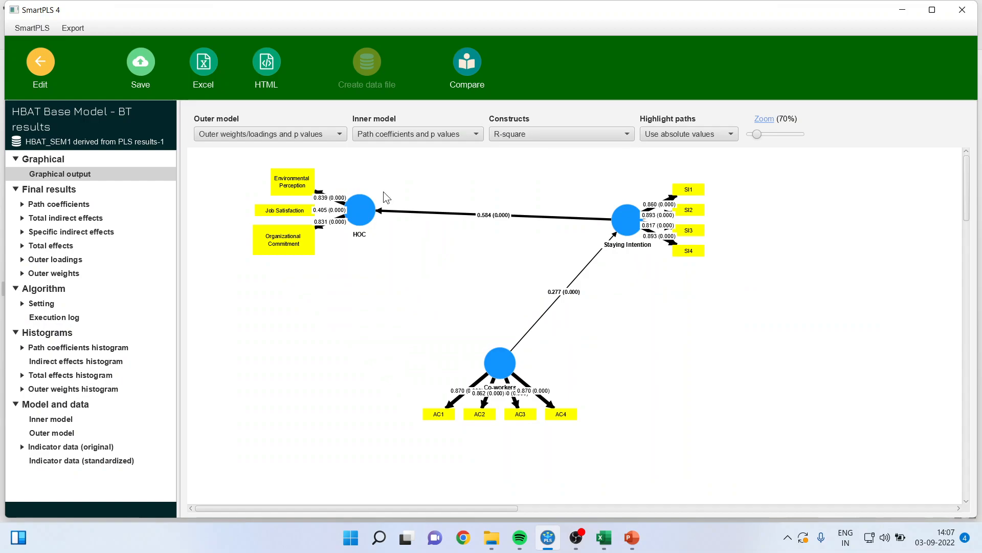
# Step: Review the p values and bias-corrected confidence intervals of the bootstrapped path coefficients, and the significance of the specific indirect effects
pyautogui.click(73, 204)
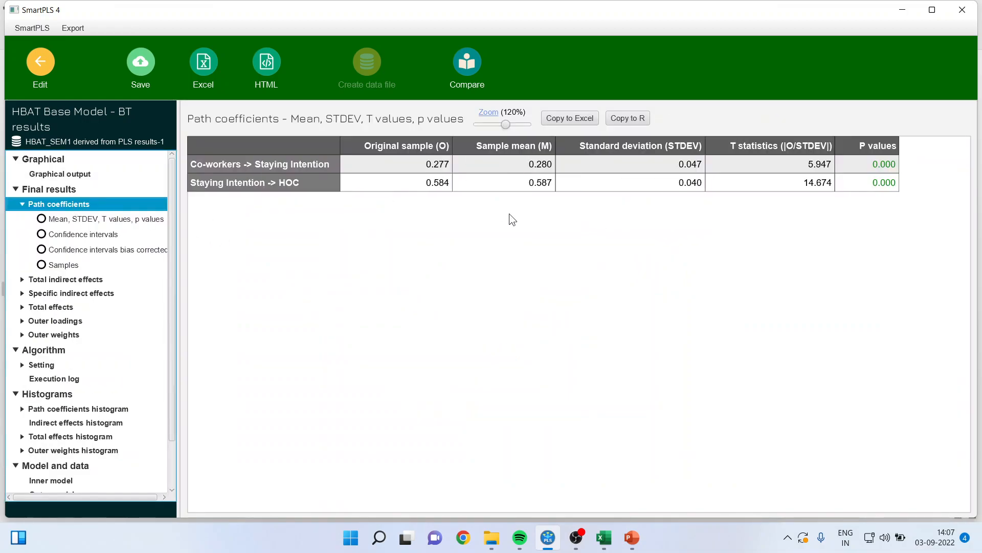
pyautogui.moveTo(887, 167); pyautogui.dragTo(886, 179)
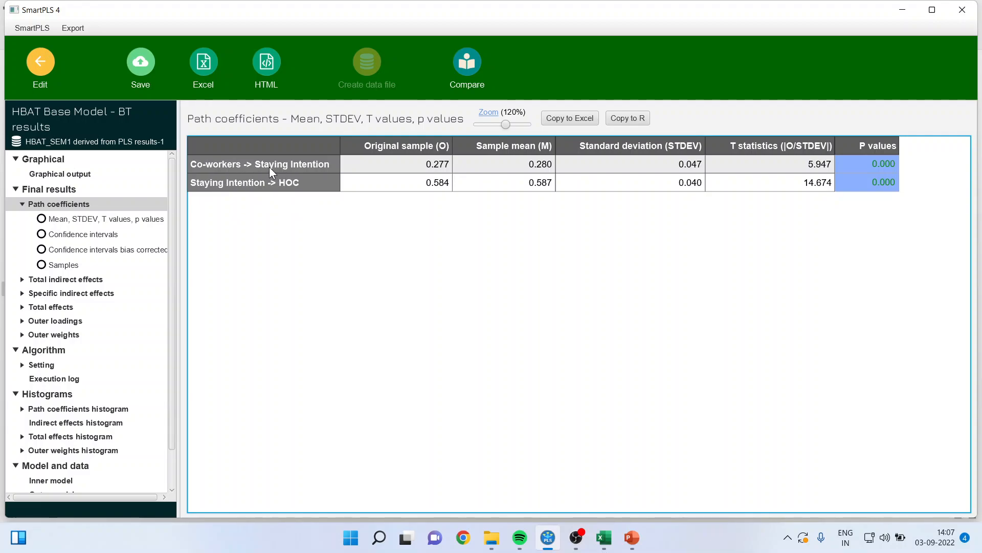
pyautogui.click(252, 184)
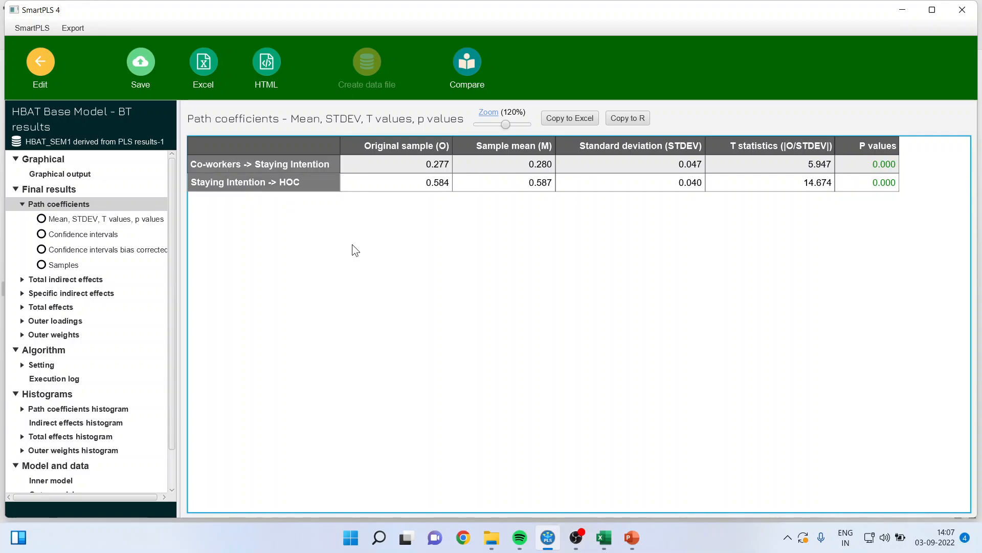
pyautogui.click(130, 220)
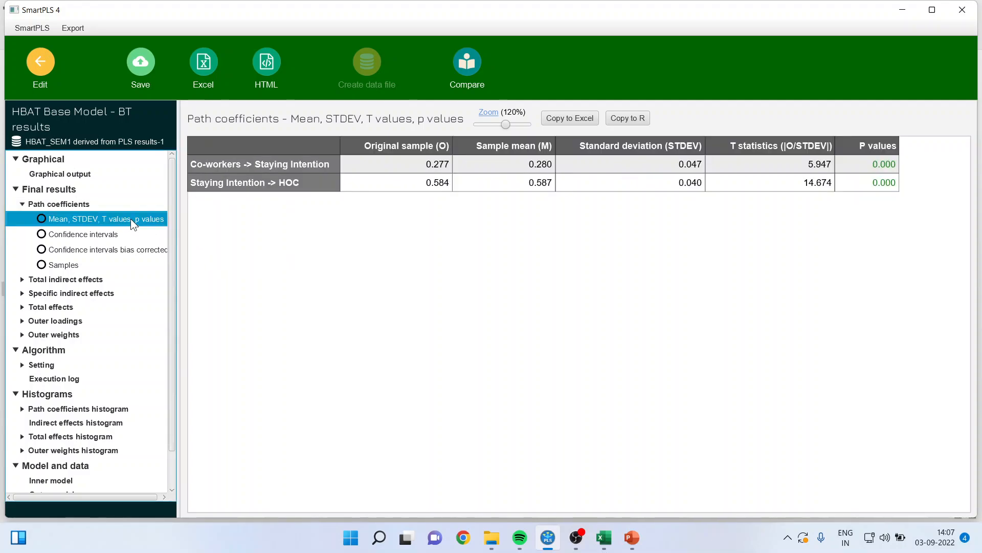
pyautogui.click(131, 250)
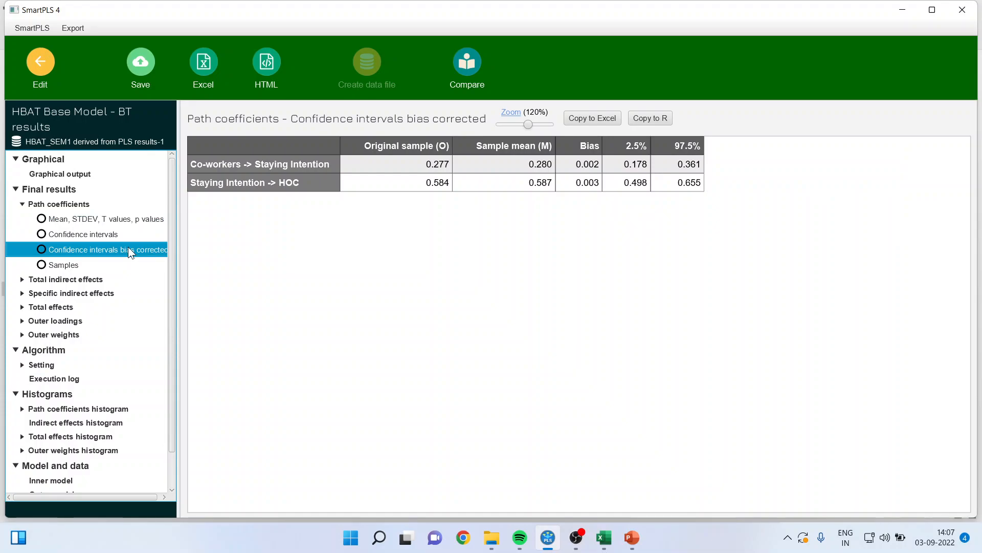
pyautogui.click(98, 299)
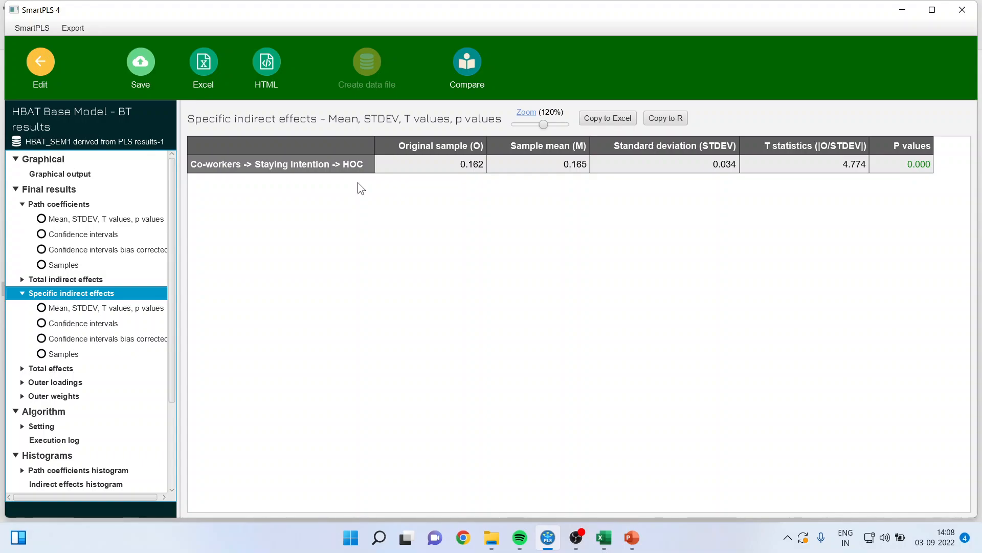
# Step: Switch to the PowerPoint presentation and present its last slide, slide 27 with the author's contact details, as a full-screen slide show
pyautogui.click(639, 546)
pyautogui.moveTo(127, 188); pyautogui.dragTo(122, 461)
pyautogui.click(73, 453)
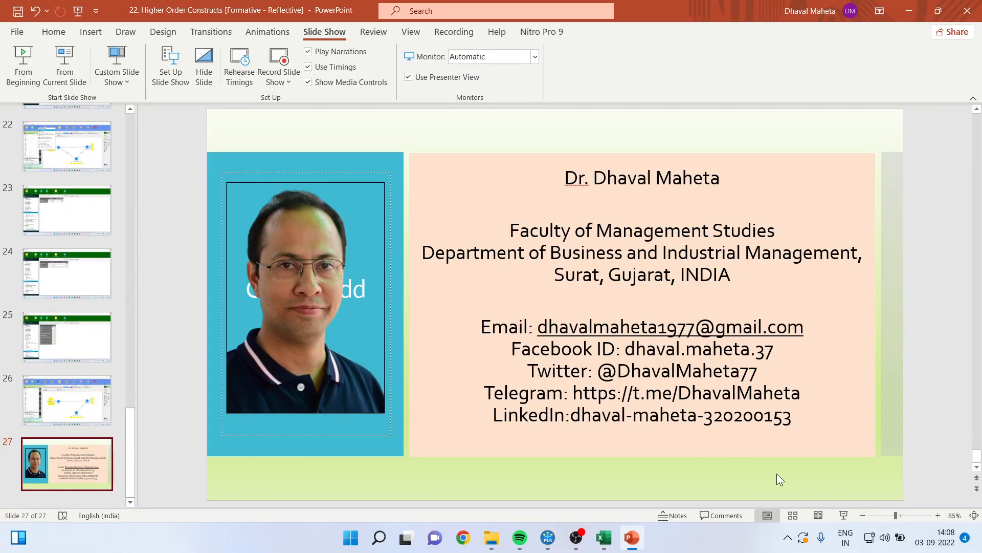
pyautogui.click(846, 515)
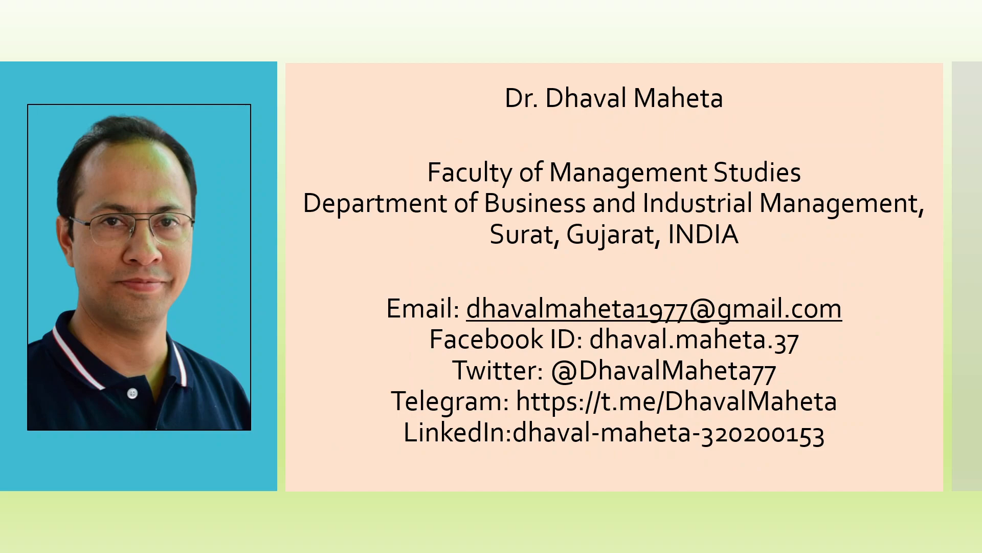